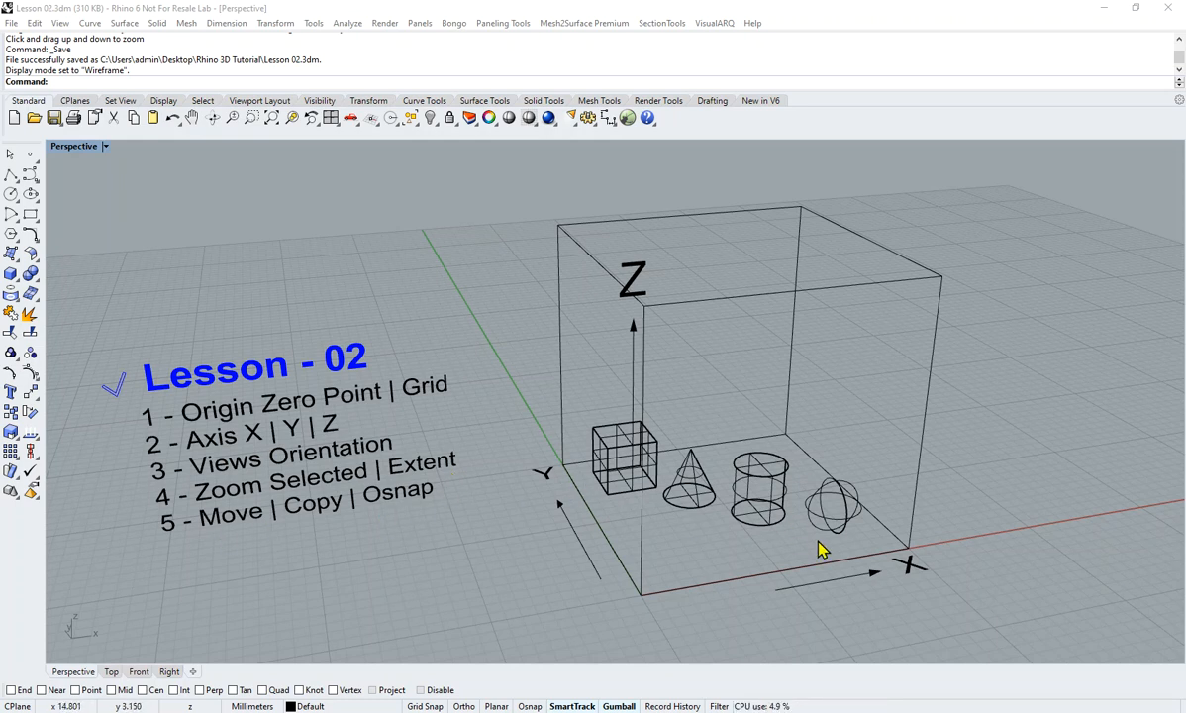
- Display the layer list and place it clear of the model in the Perspective view
scroll(777, 530, "up", 3)
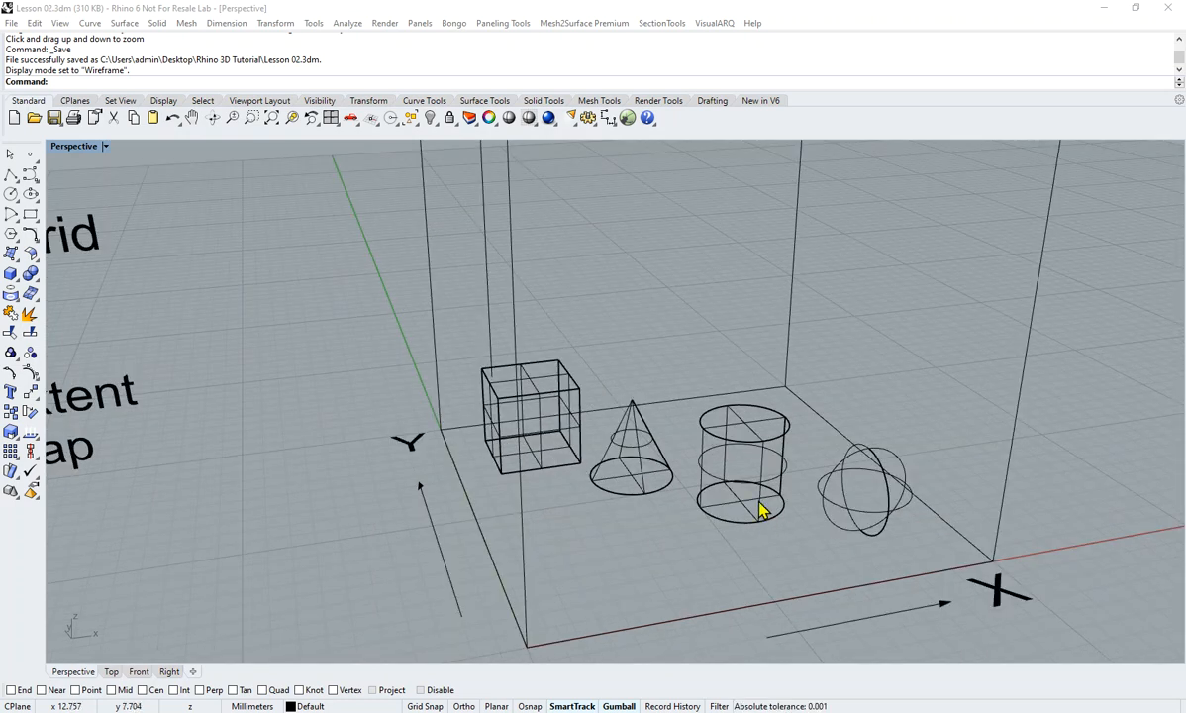
scroll(727, 469, "down", 3)
right_click_drag(671, 445, 700, 474, "shift")
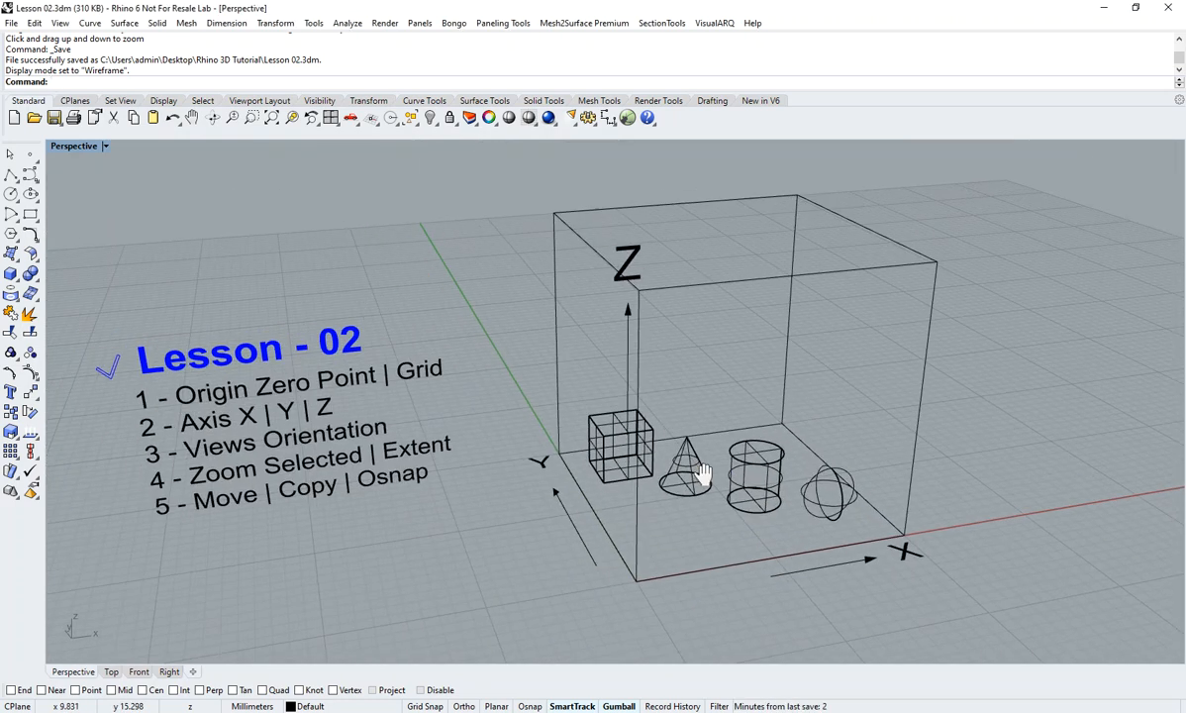
left_click(449, 119)
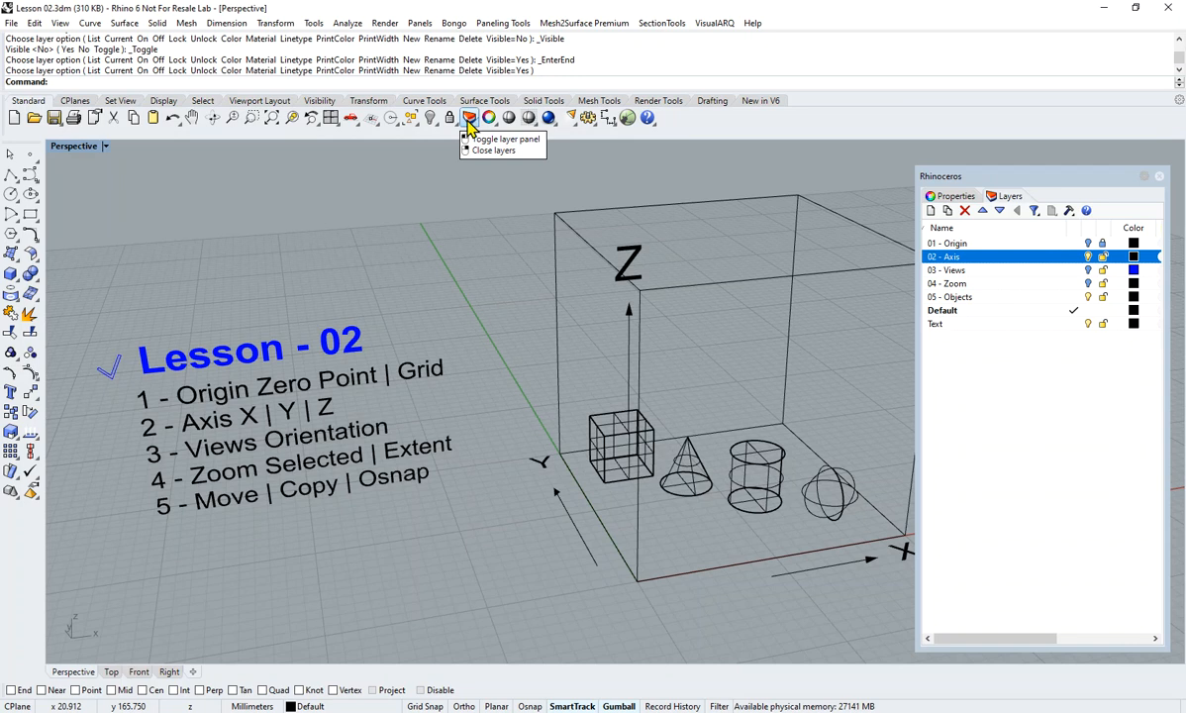
left_click_drag(1044, 177, 1051, 171)
right_click_drag(731, 305, 679, 313, "shift")
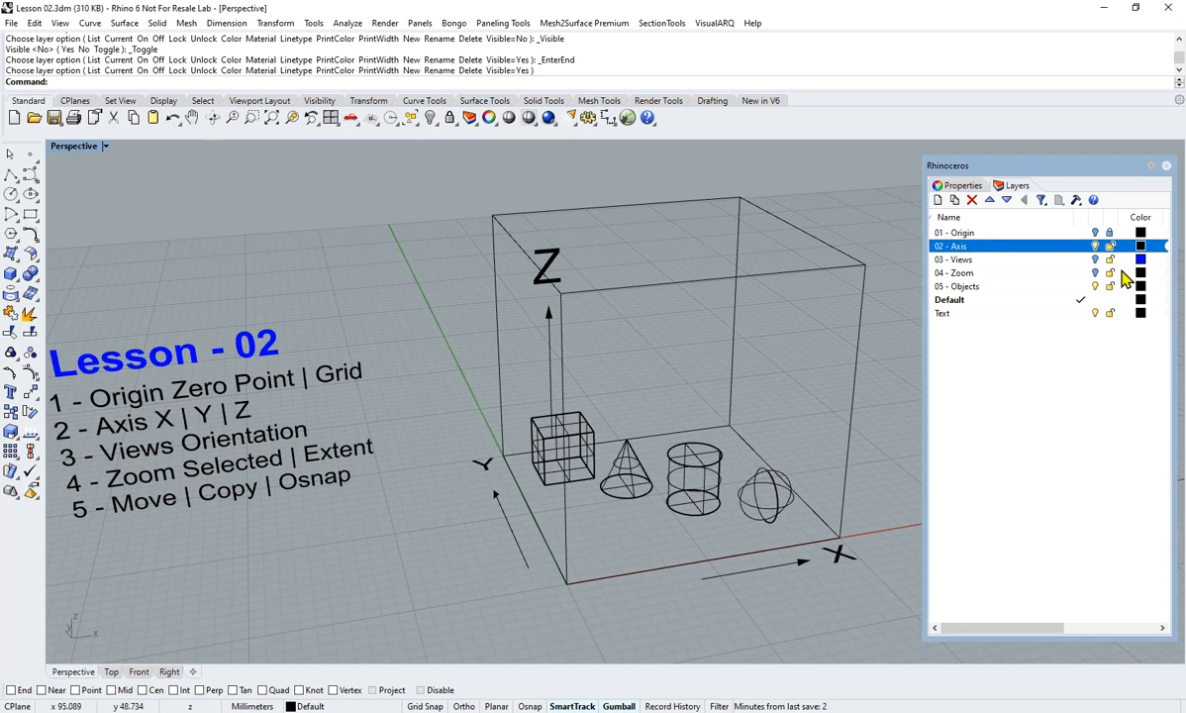
- Toggle layer visibility so that 01 - Origin, 02 - Axis, 03 - Views and 04 - Zoom are all turned on
left_click(1093, 246)
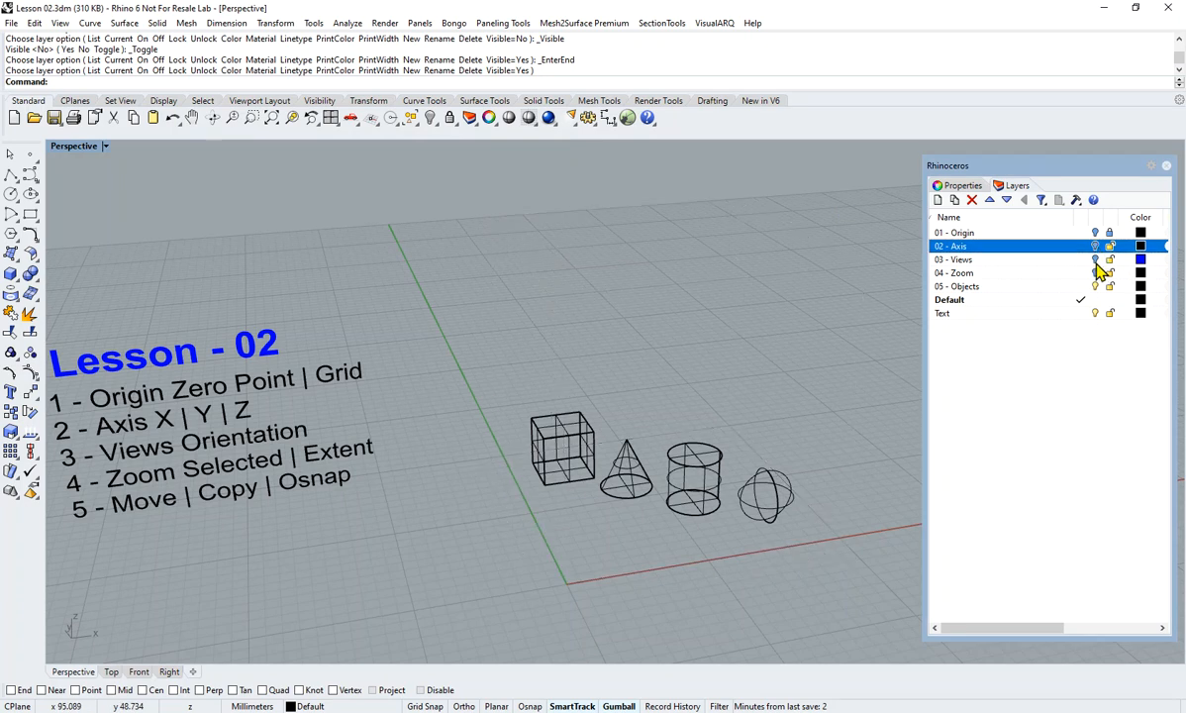
left_click(1094, 259)
left_click(1095, 274)
left_click(1095, 259)
left_click(1094, 259)
left_click(1094, 232)
left_click(1095, 245)
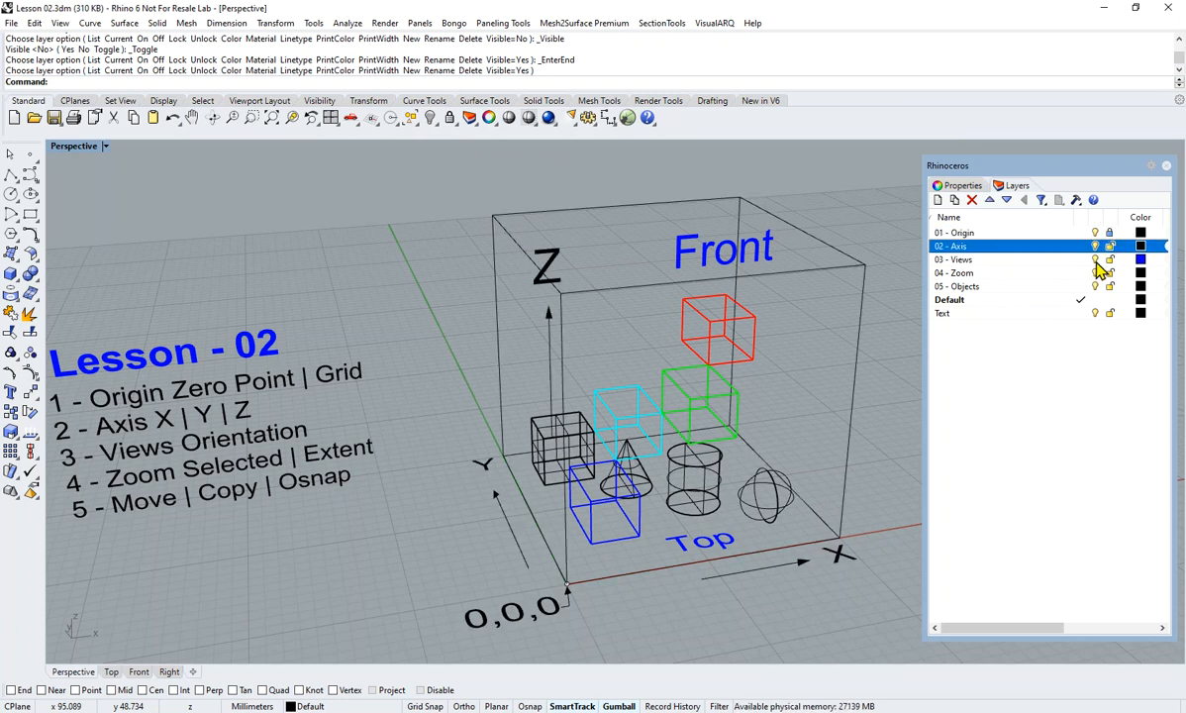
- Turn off the layers 02 - Axis, 03 - Views, 04 - Zoom and 05 - Objects
left_click(1094, 245)
left_click(1094, 259)
left_click(1094, 273)
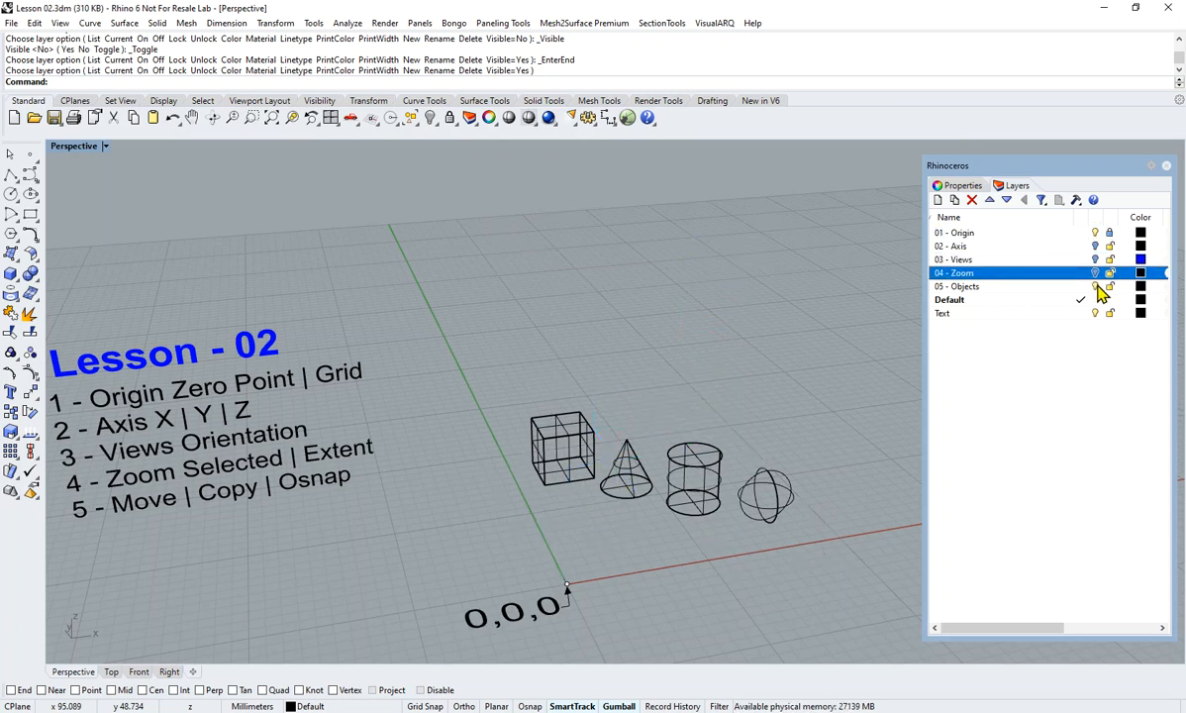
left_click(1095, 286)
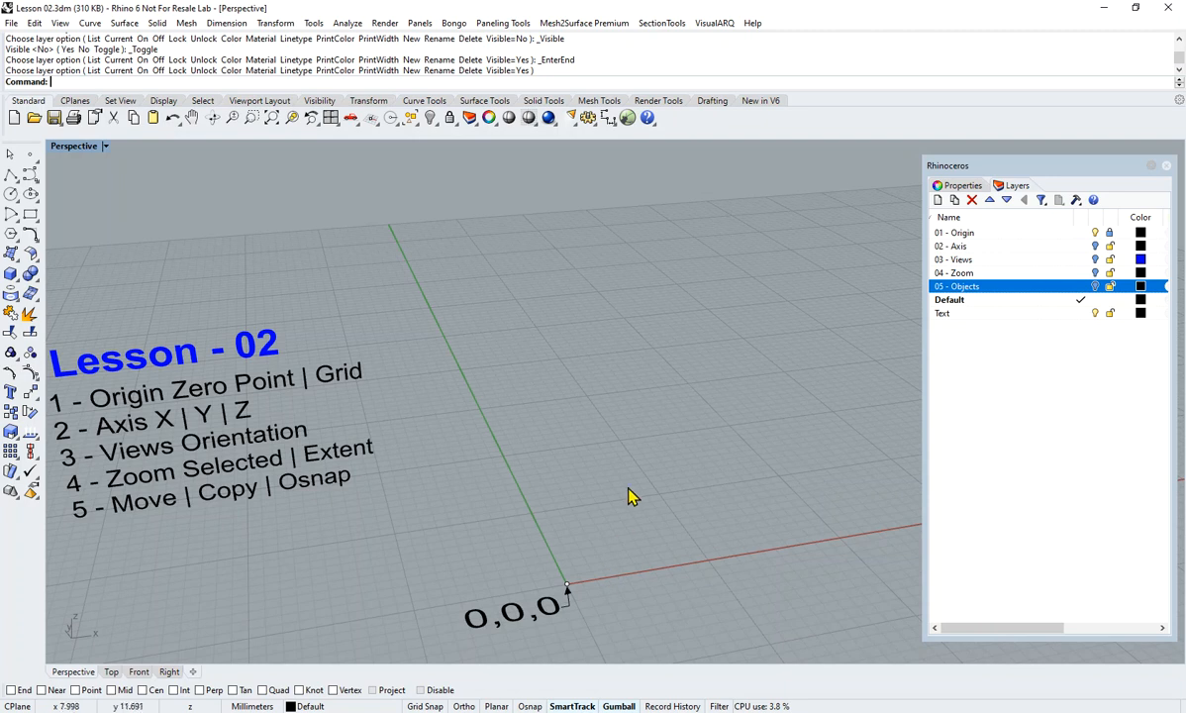
- Examine the 0,0,0 origin marker where the red and green axes meet, both up close and from afar
right_click_drag(598, 515, 621, 460, "shift")
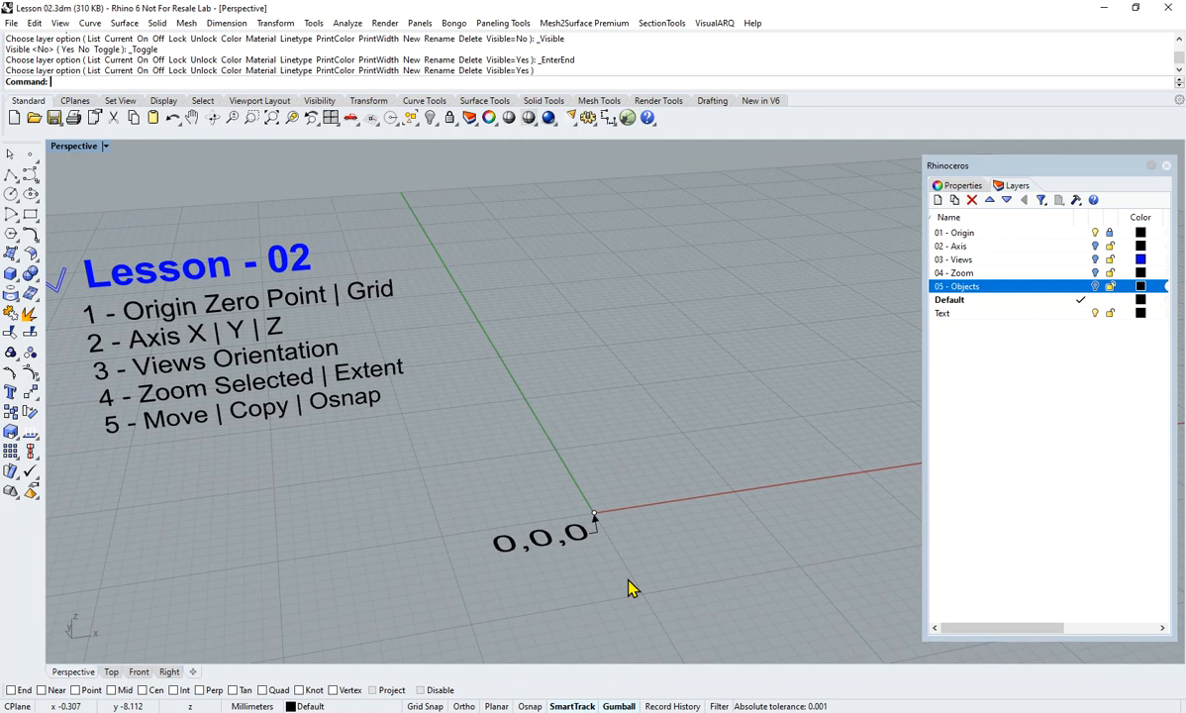
scroll(669, 490, "down", 3)
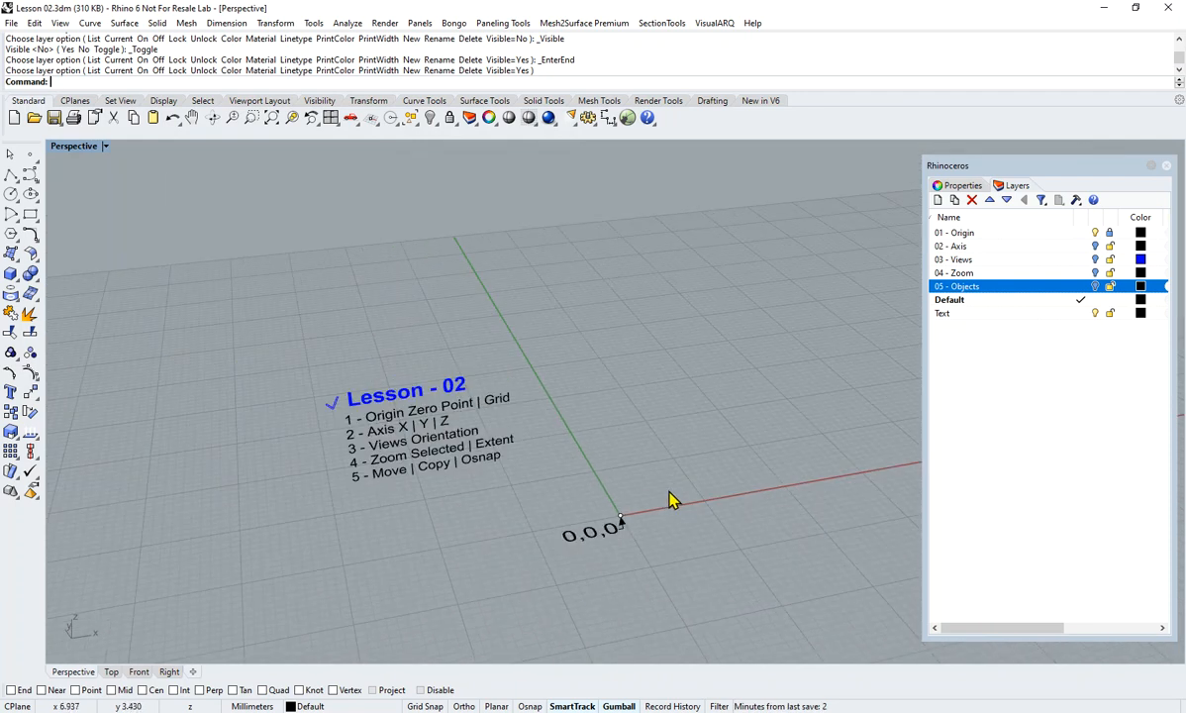
scroll(606, 525, "up", 5)
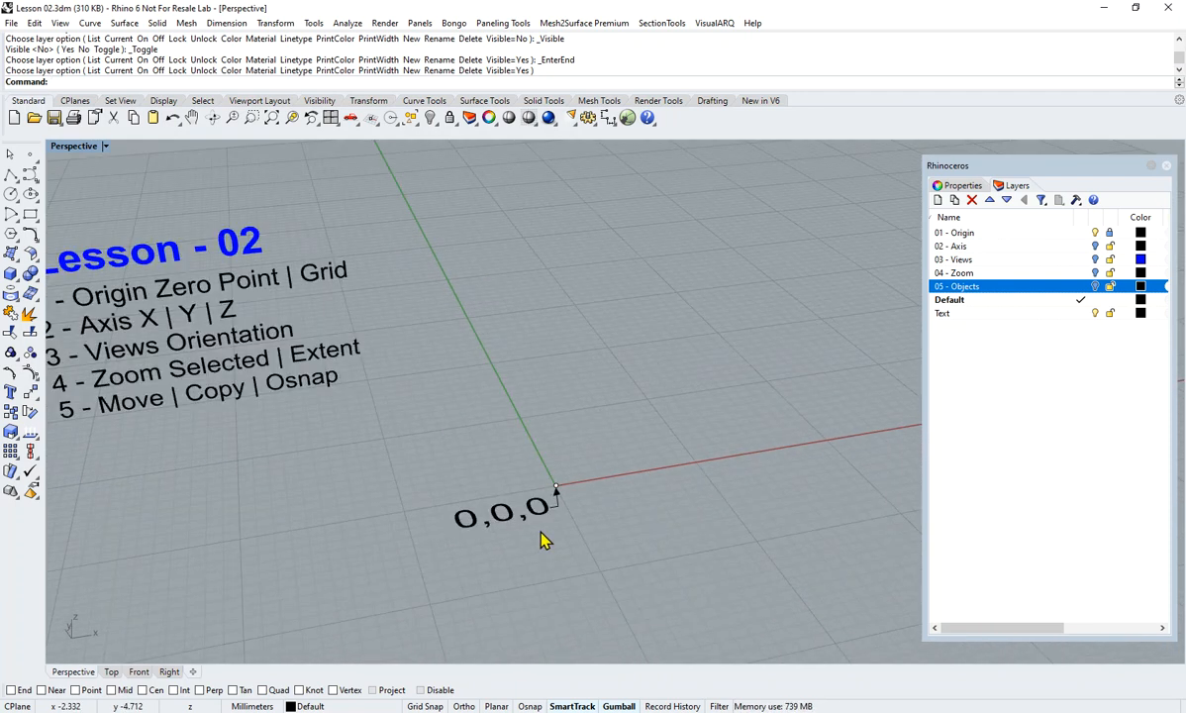
scroll(593, 529, "up", 6)
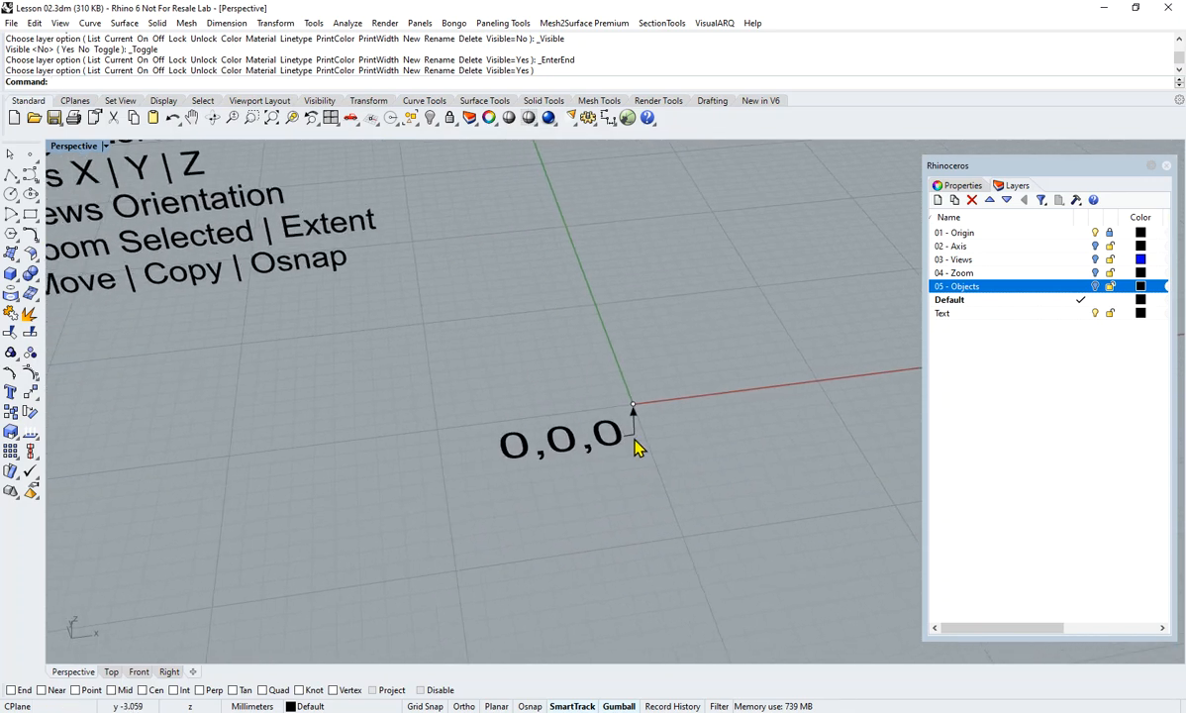
scroll(604, 376, "down", 5)
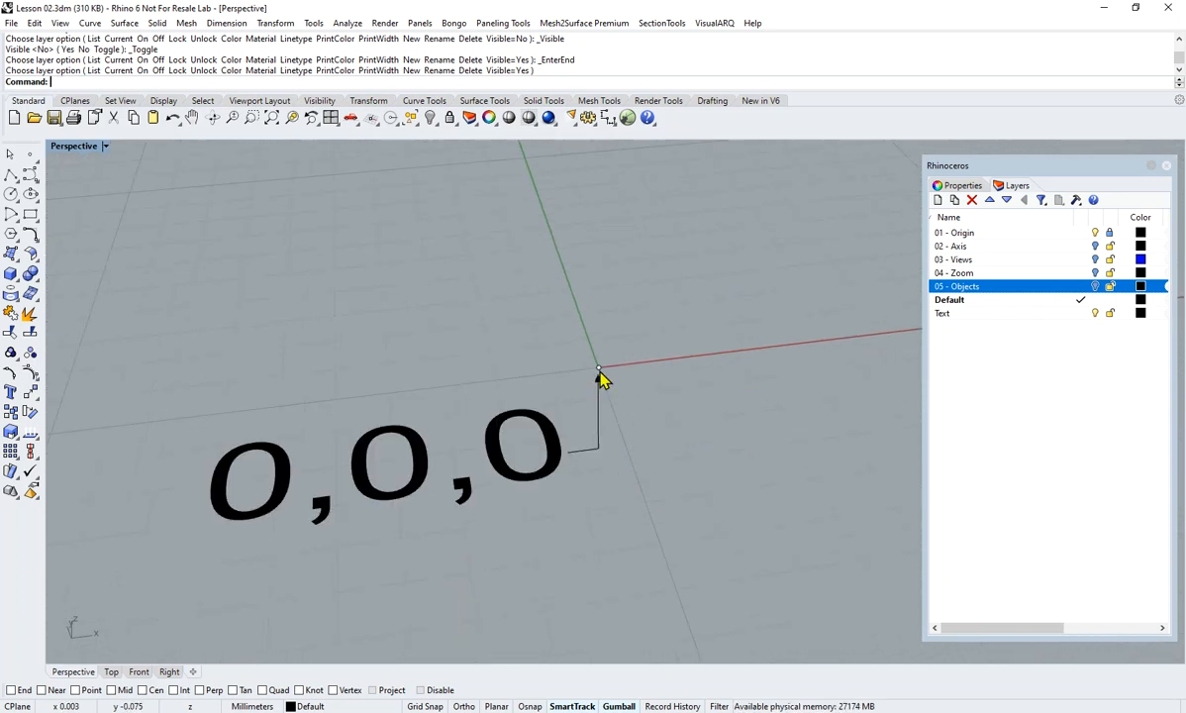
right_click_drag(603, 378, 699, 443, "shift")
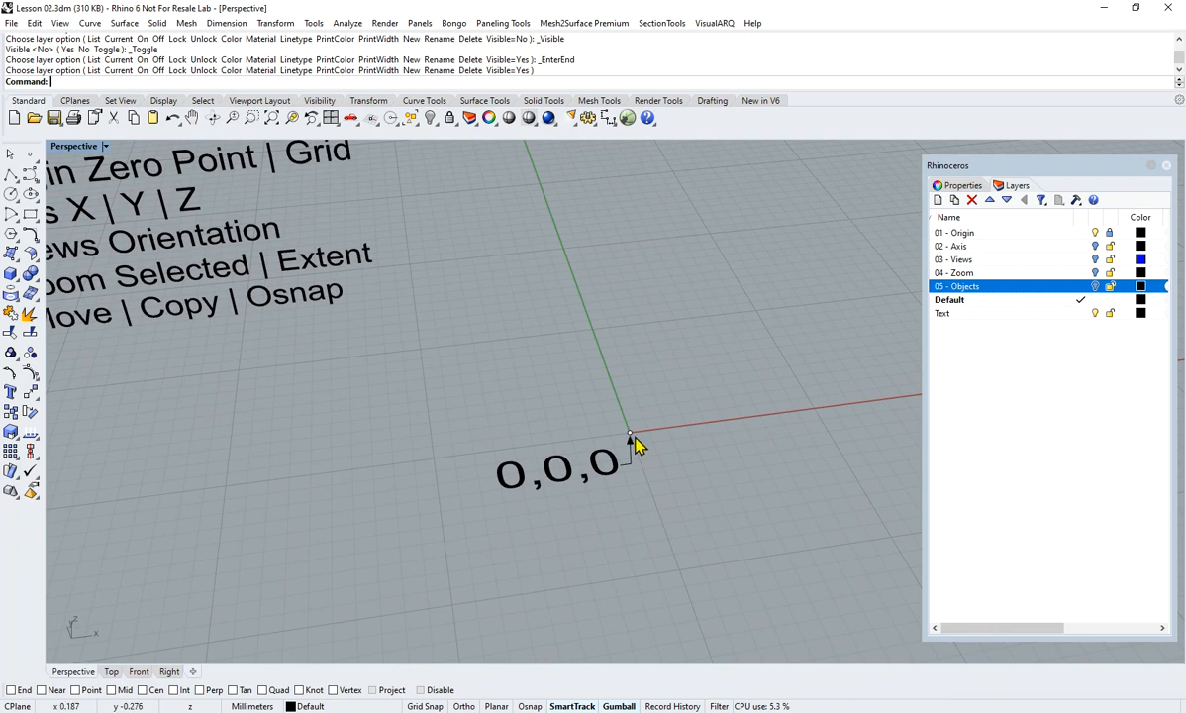
scroll(693, 396, "down", 5)
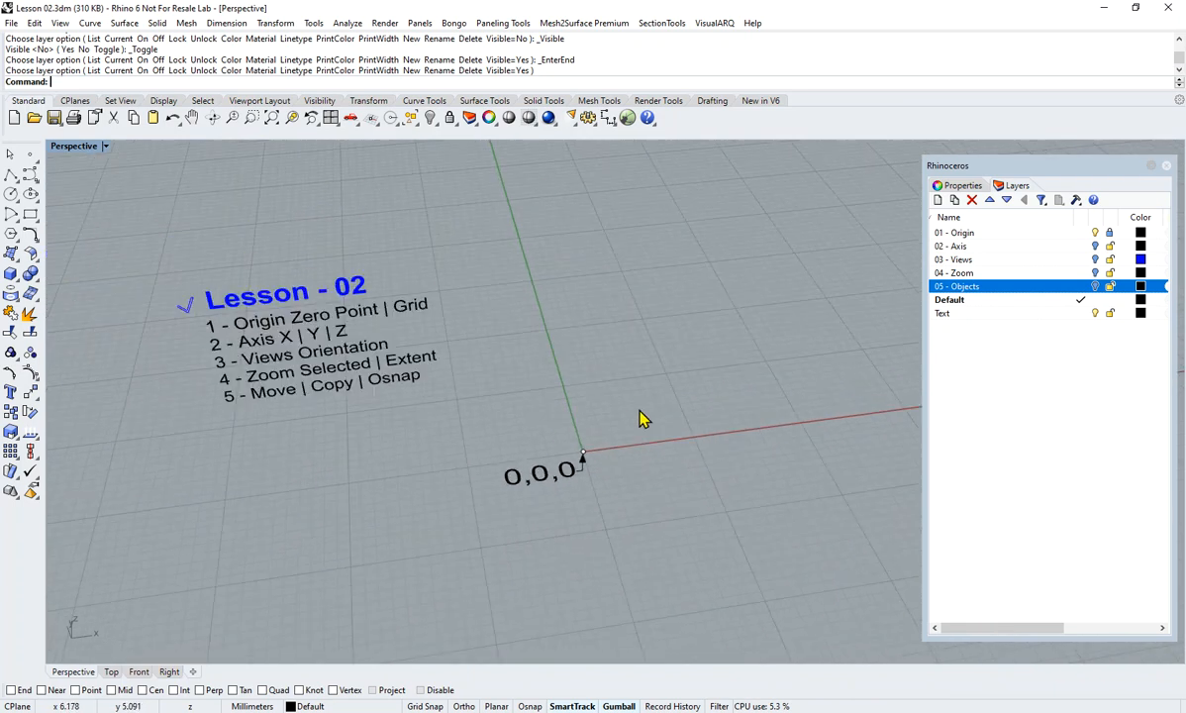
scroll(641, 417, "down", 5)
right_click_drag(810, 455, 594, 450, "shift")
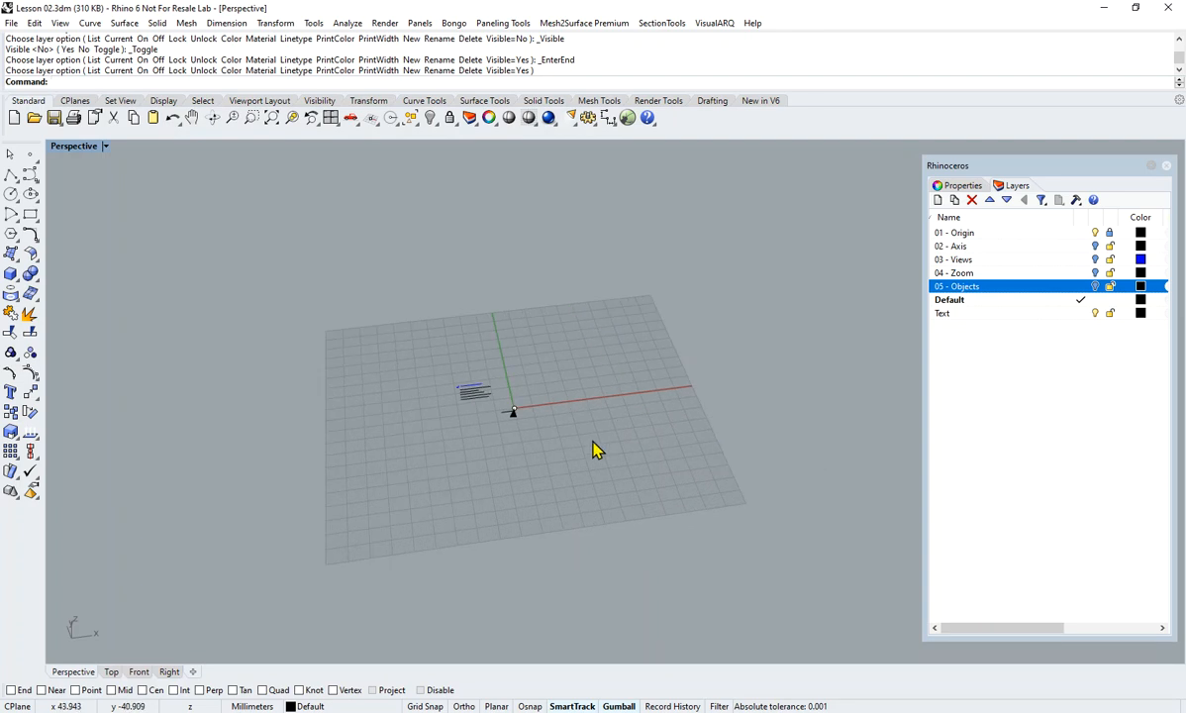
scroll(503, 420, "up", 10)
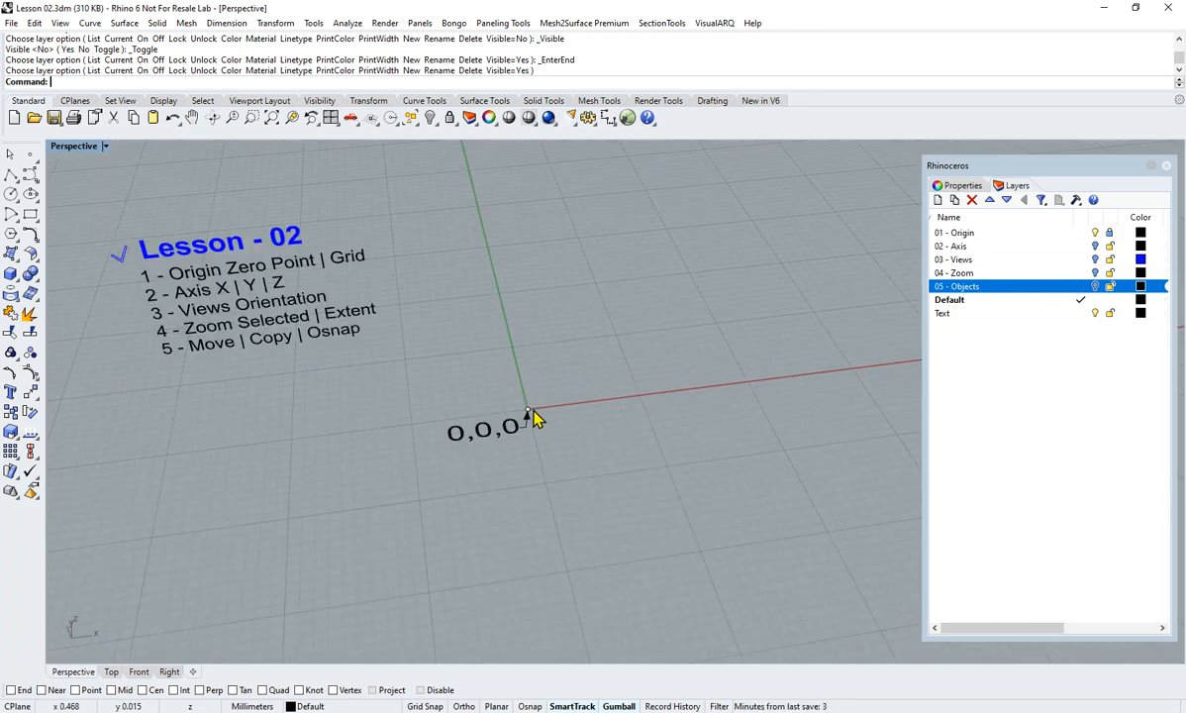
right_click_drag(529, 421, 594, 488, "shift")
- Examine the construction plane grid and its axes around the origin from different angles
scroll(593, 450, "down", 2)
scroll(611, 453, "down", 2)
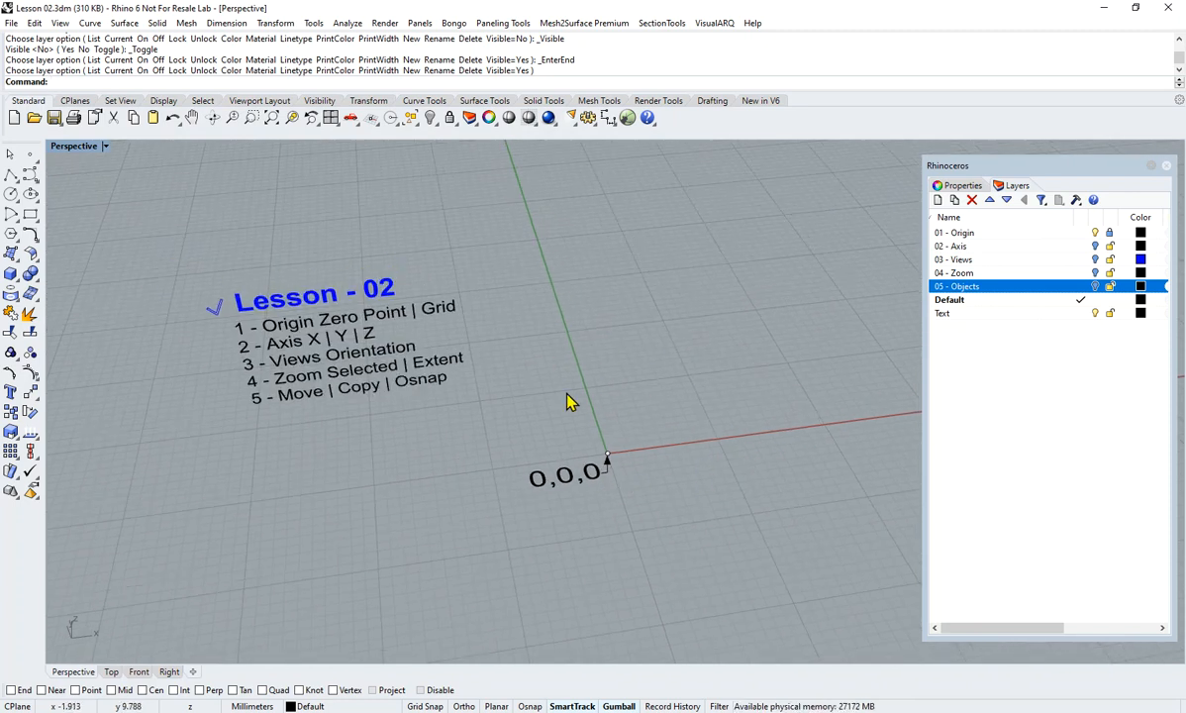
right_click_drag(700, 403, 593, 461, "shift")
scroll(562, 384, "down", 4)
right_click_drag(659, 376, 617, 406, "shift")
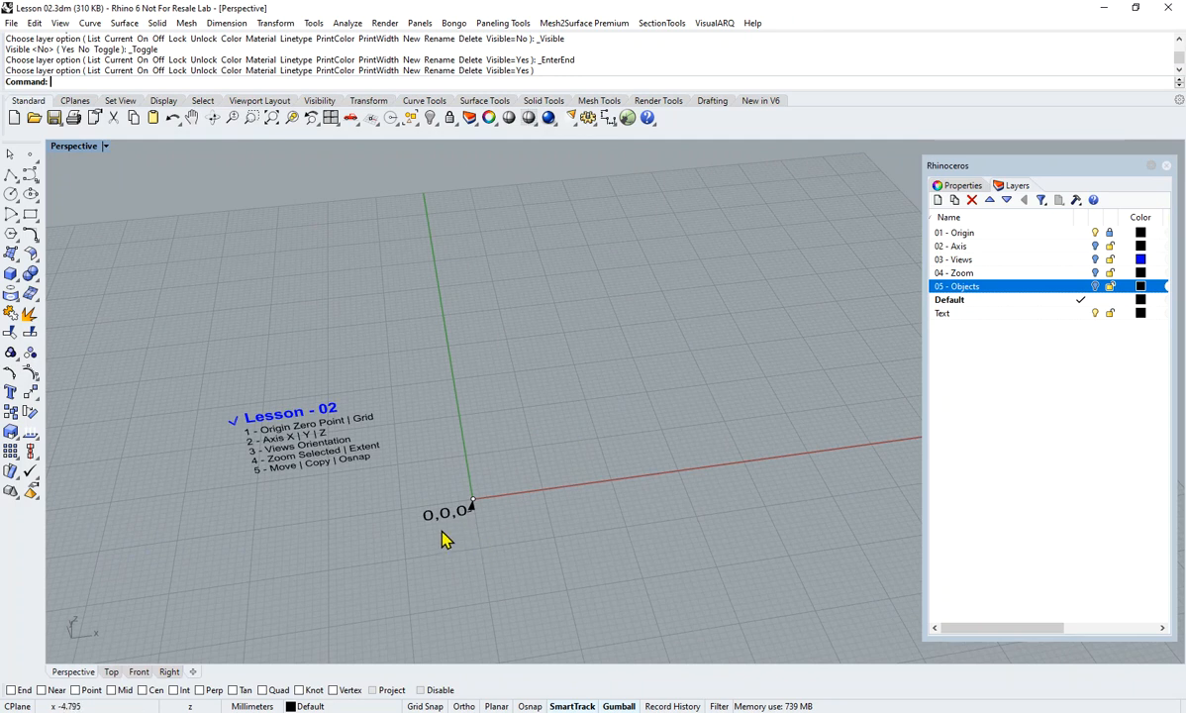
scroll(443, 537, "up", 2)
mouse_move(527, 506)
right_mouse_down()
mouse_move(547, 471)
mouse_move(593, 466)
mouse_move(514, 467)
mouse_move(528, 482)
right_mouse_up()
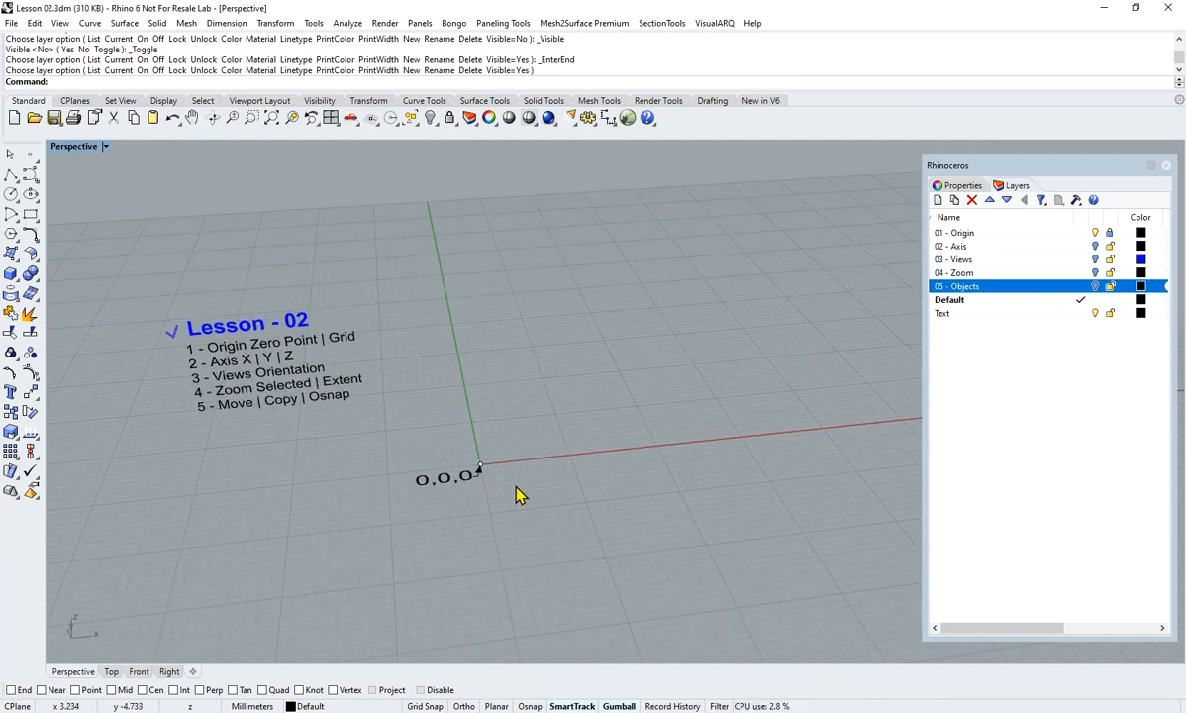
right_click_drag(484, 476, 527, 471)
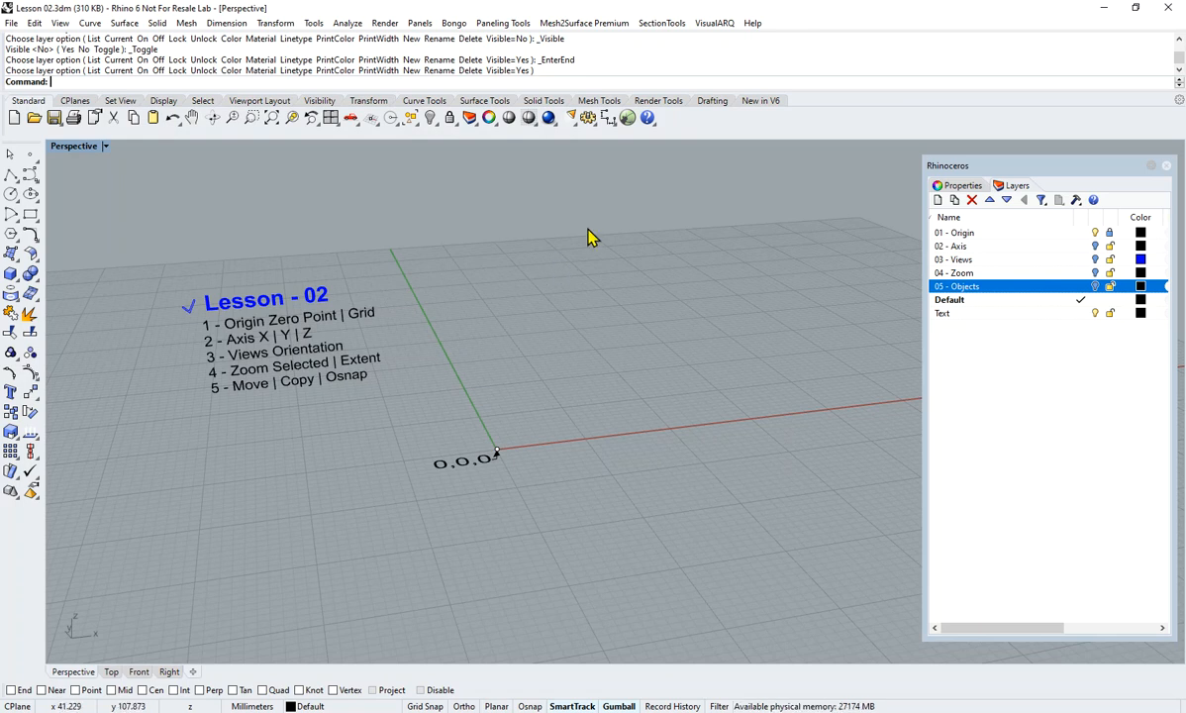
- Review the document's grid line count, minor line spacing and major line interval, and close the options
left_click(589, 121)
left_click_drag(683, 105, 593, 126)
scroll(504, 206, "up", 1)
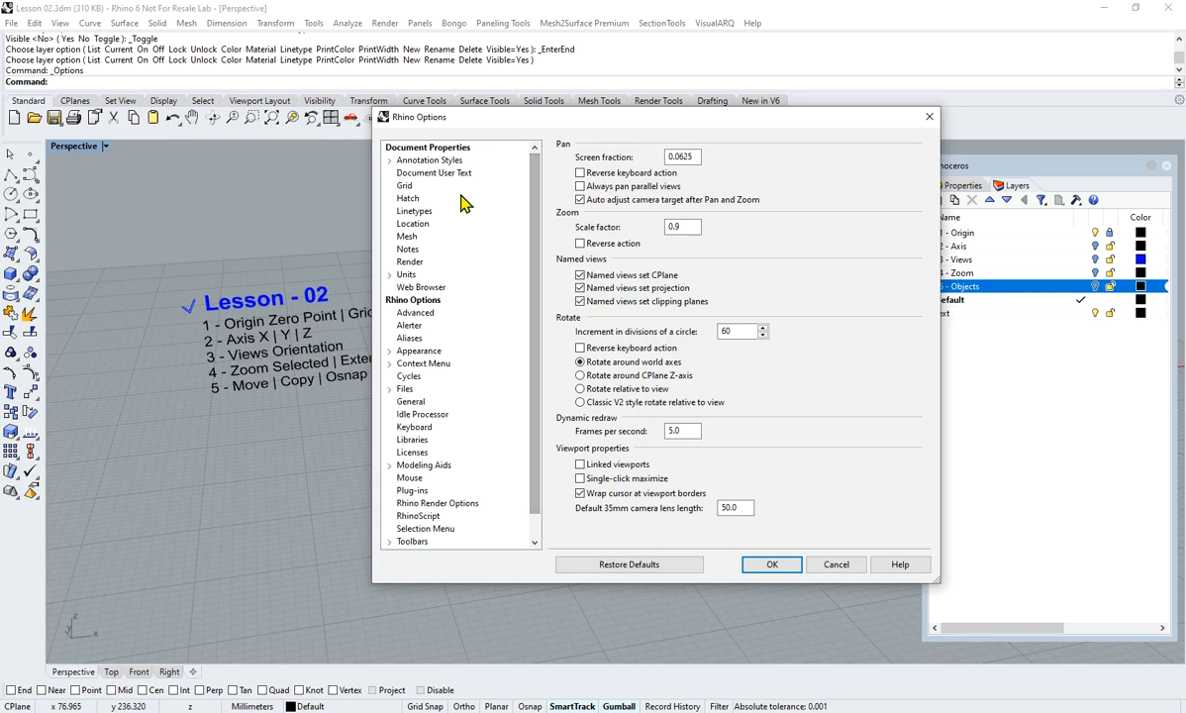
left_click(404, 186)
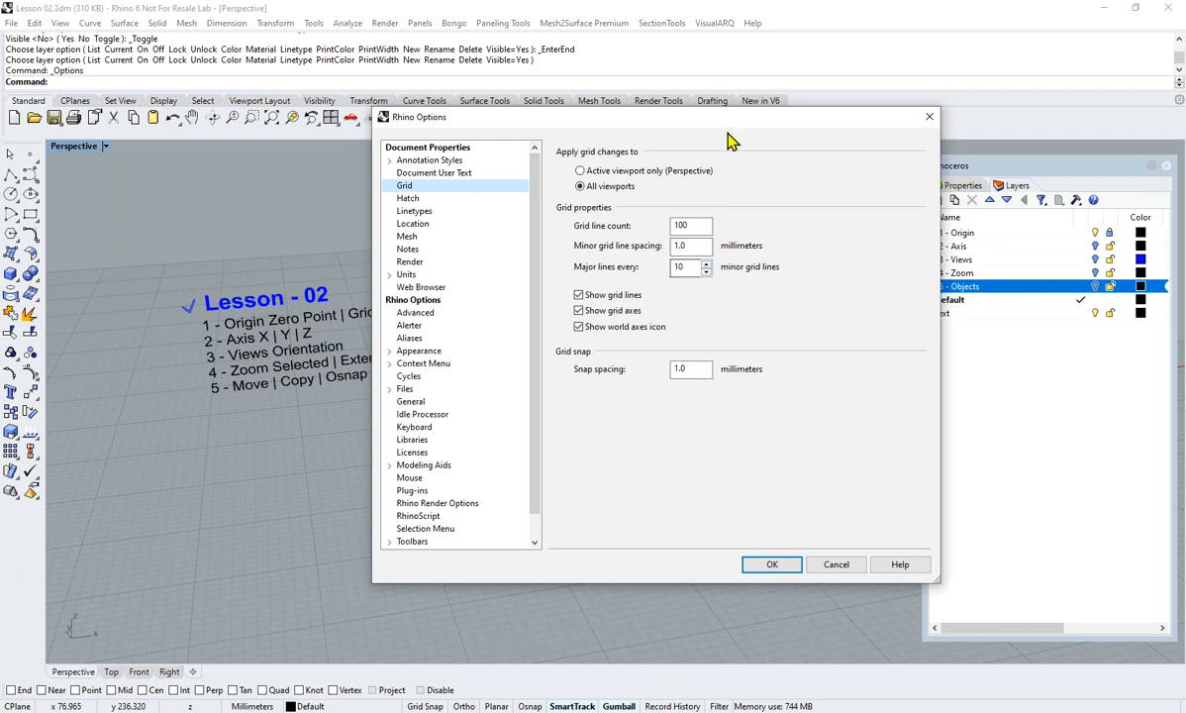
left_click_drag(693, 114, 650, 109)
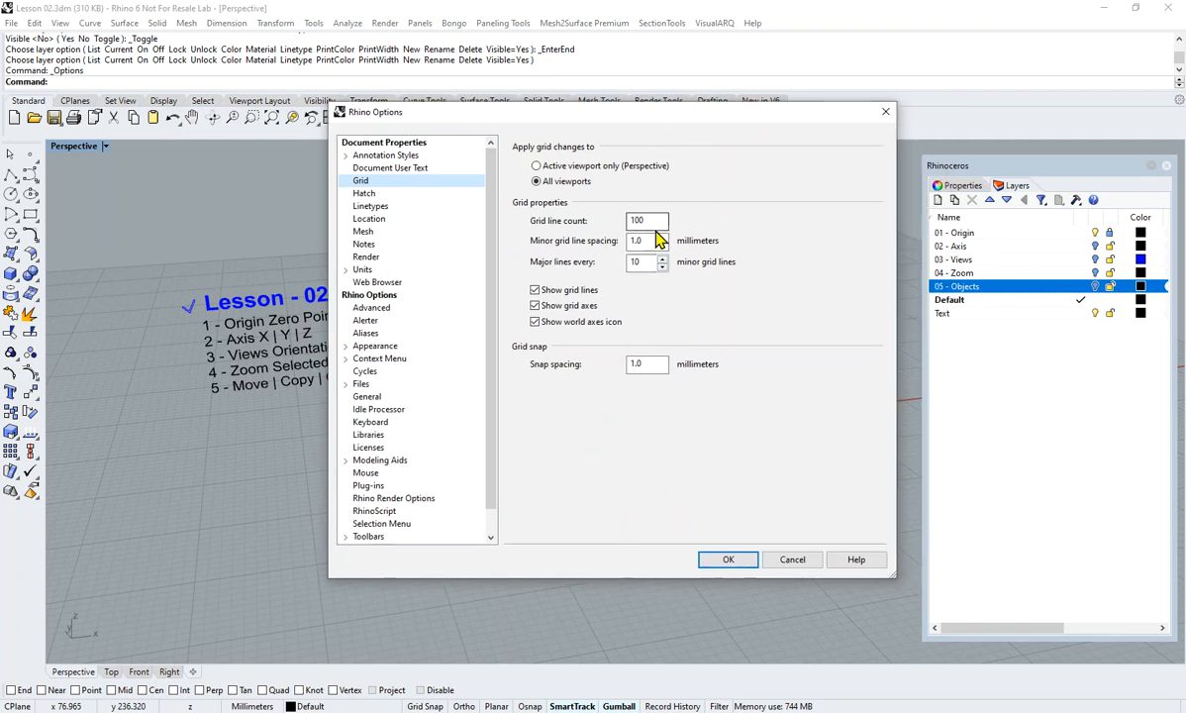
left_click_drag(650, 241, 626, 242)
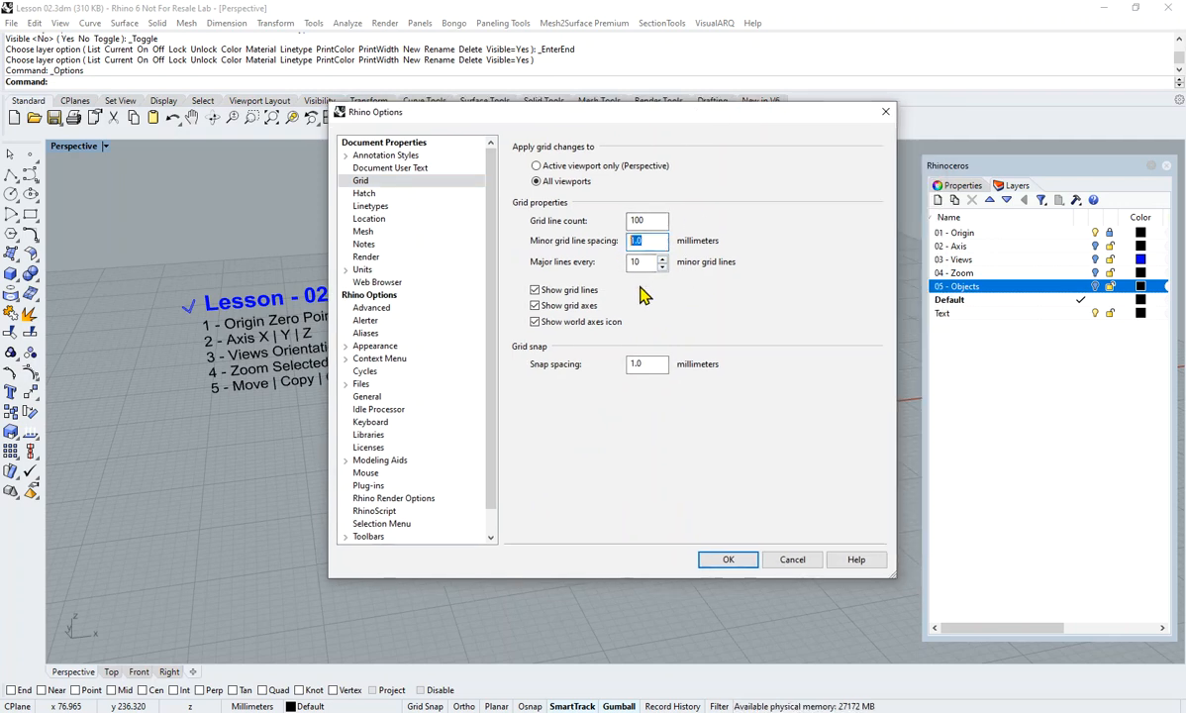
double_click(644, 262)
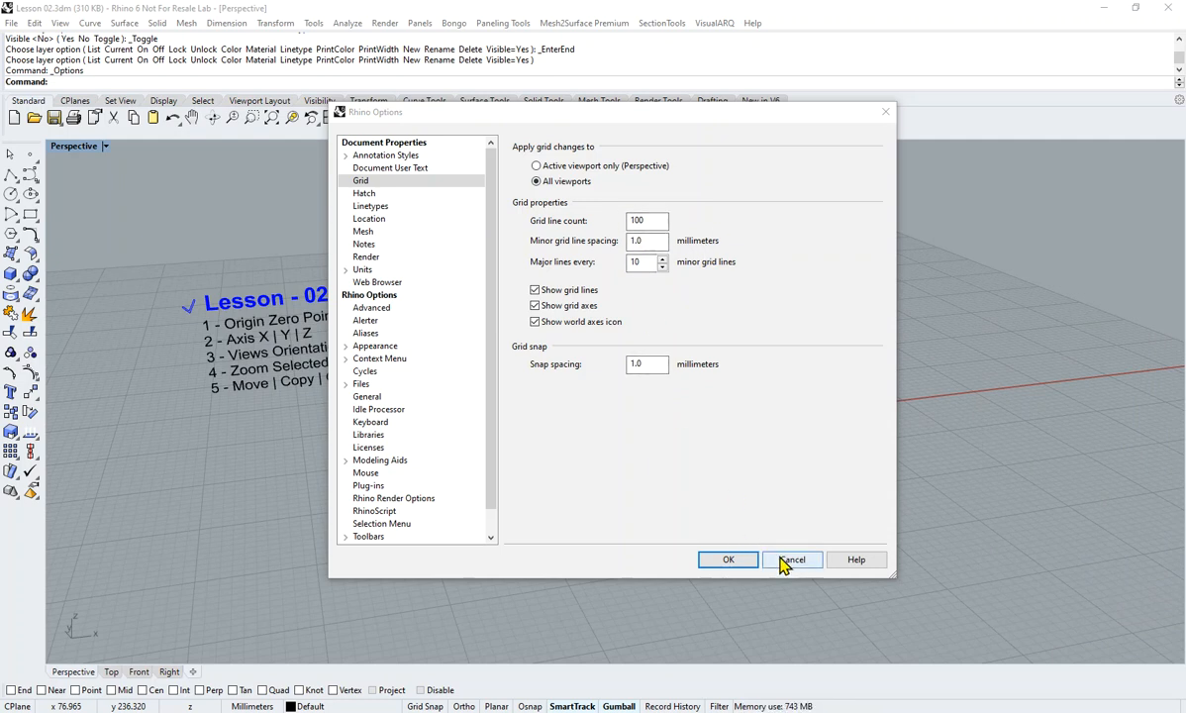
left_click(728, 559)
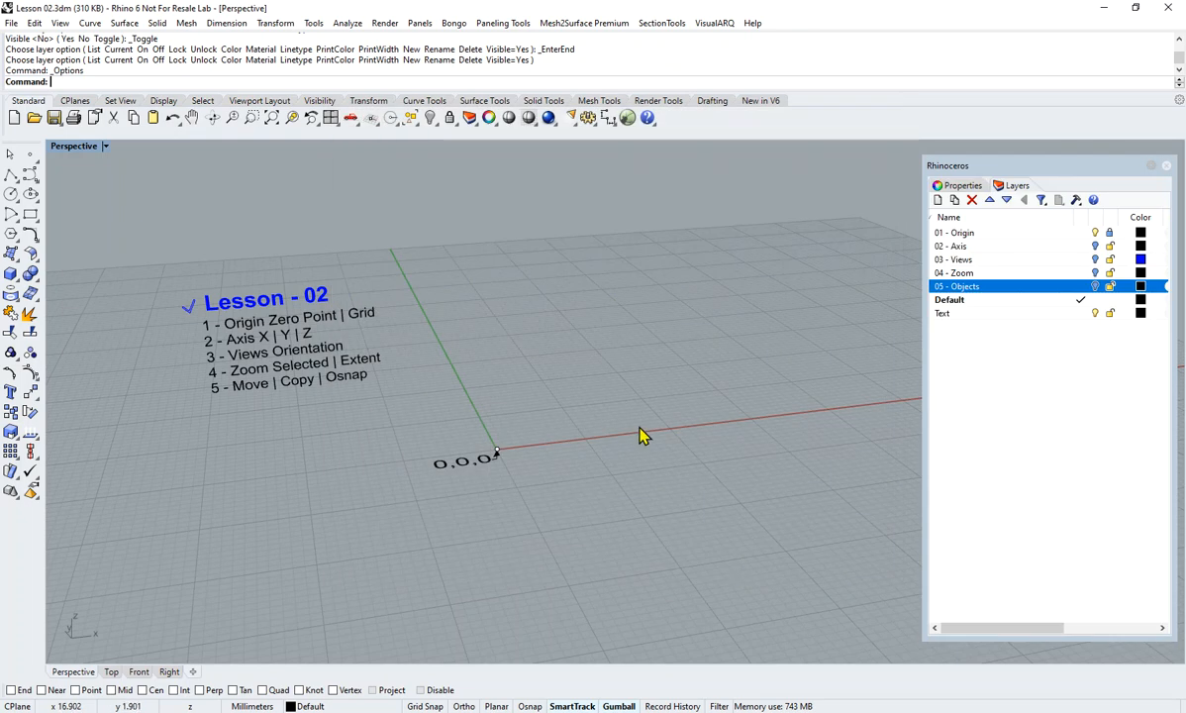
- Examine the grid's extent along the red and green axes and its minor and major lines near the origin
scroll(641, 415, "down", 3)
right_click_drag(646, 416, 492, 453, "shift")
right_click_drag(397, 533, 371, 512, "shift")
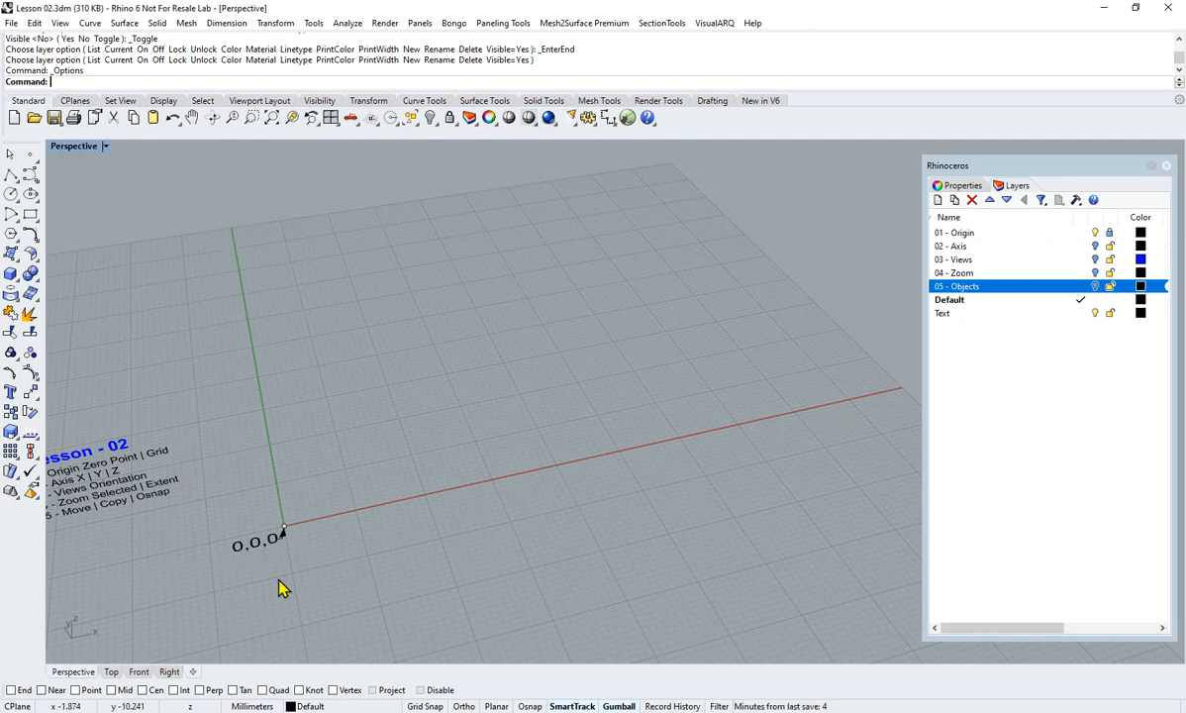
right_click_drag(673, 265, 675, 295, "shift")
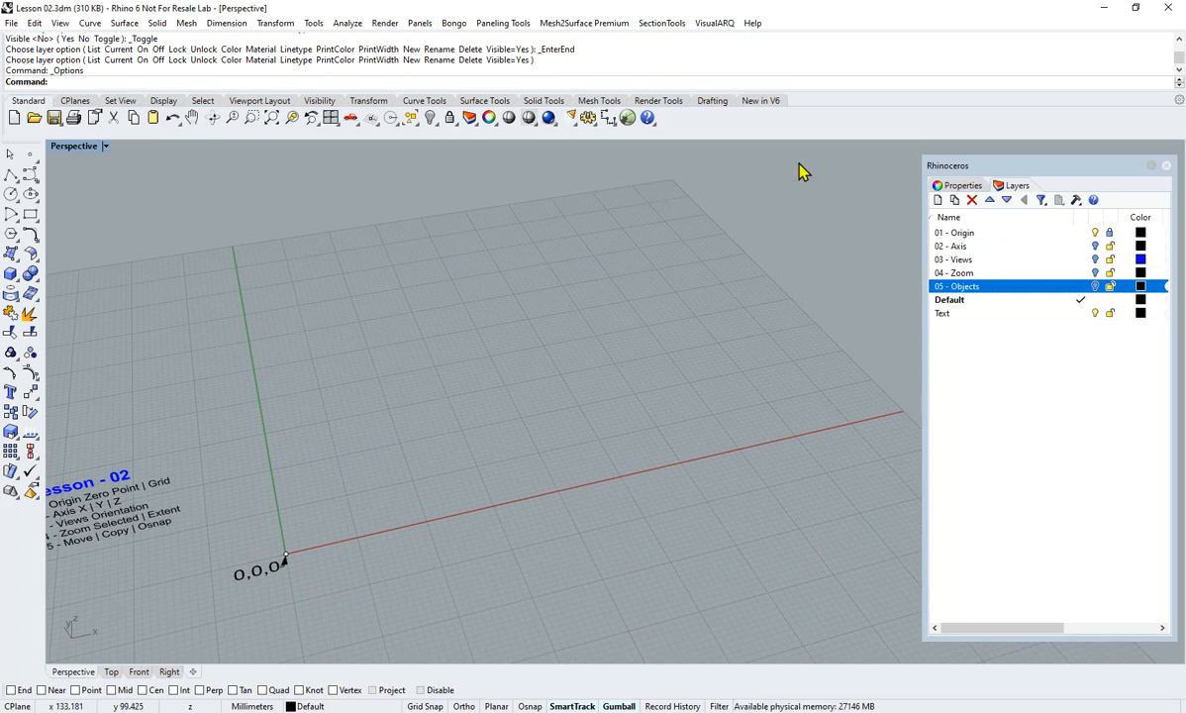
right_click_drag(308, 395, 277, 384, "shift")
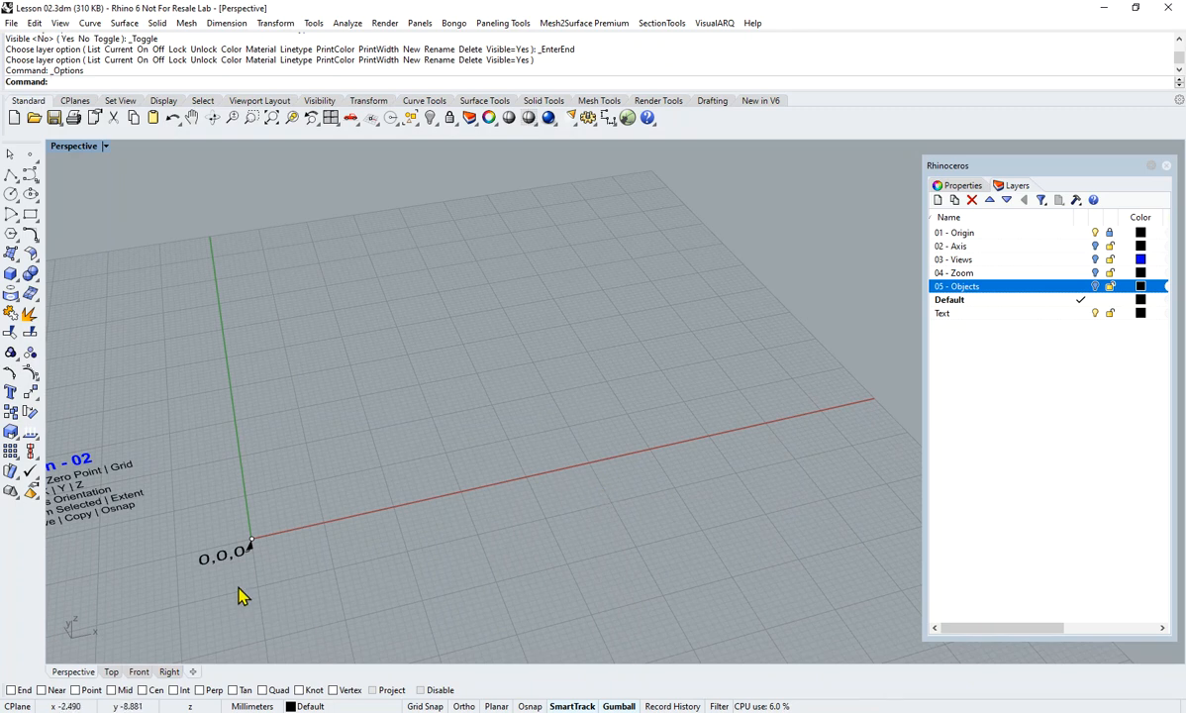
scroll(248, 529, "up", 5)
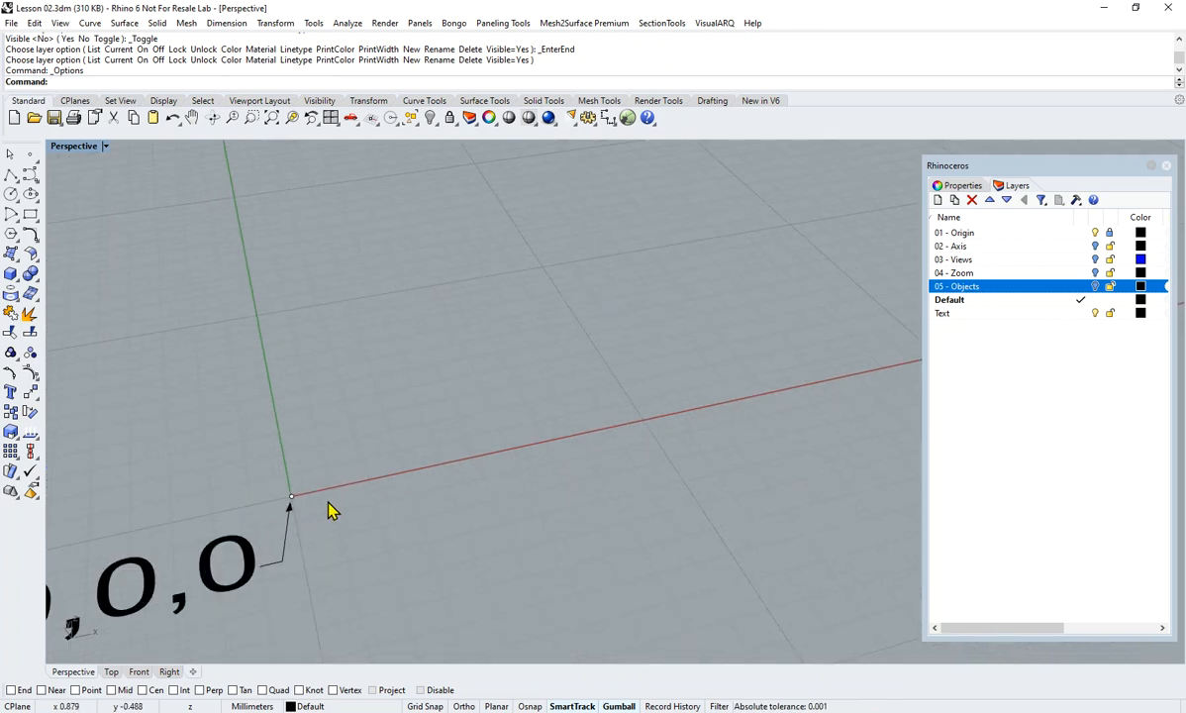
right_click_drag(573, 495, 550, 376, "shift")
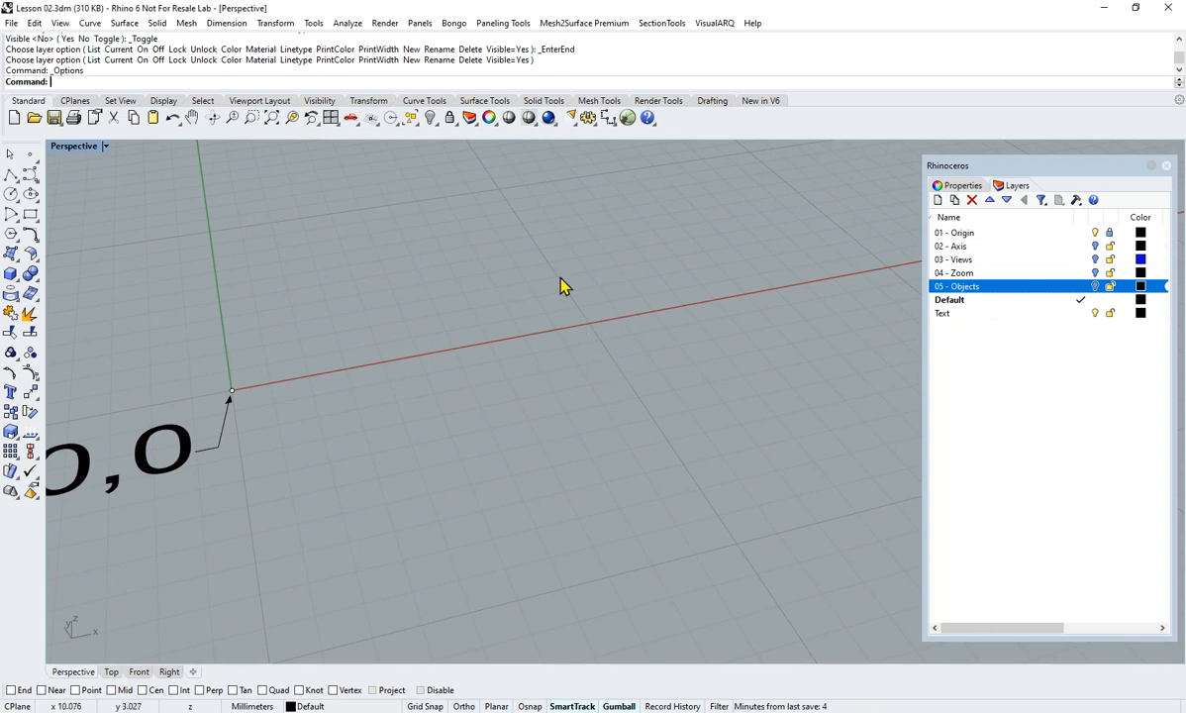
scroll(562, 285, "down", 2)
right_click_drag(564, 283, 615, 407, "shift")
- Hide the grid and its axes in the Perspective viewport
scroll(585, 440, "down", 3)
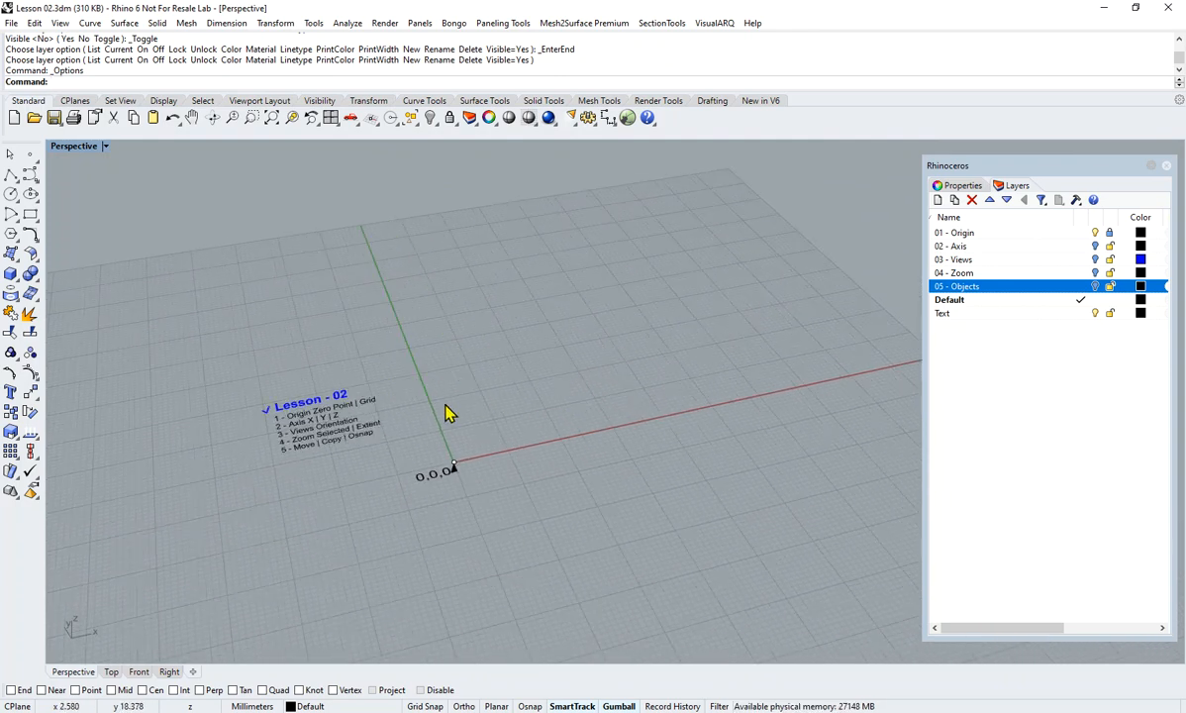
scroll(448, 413, "up", 3)
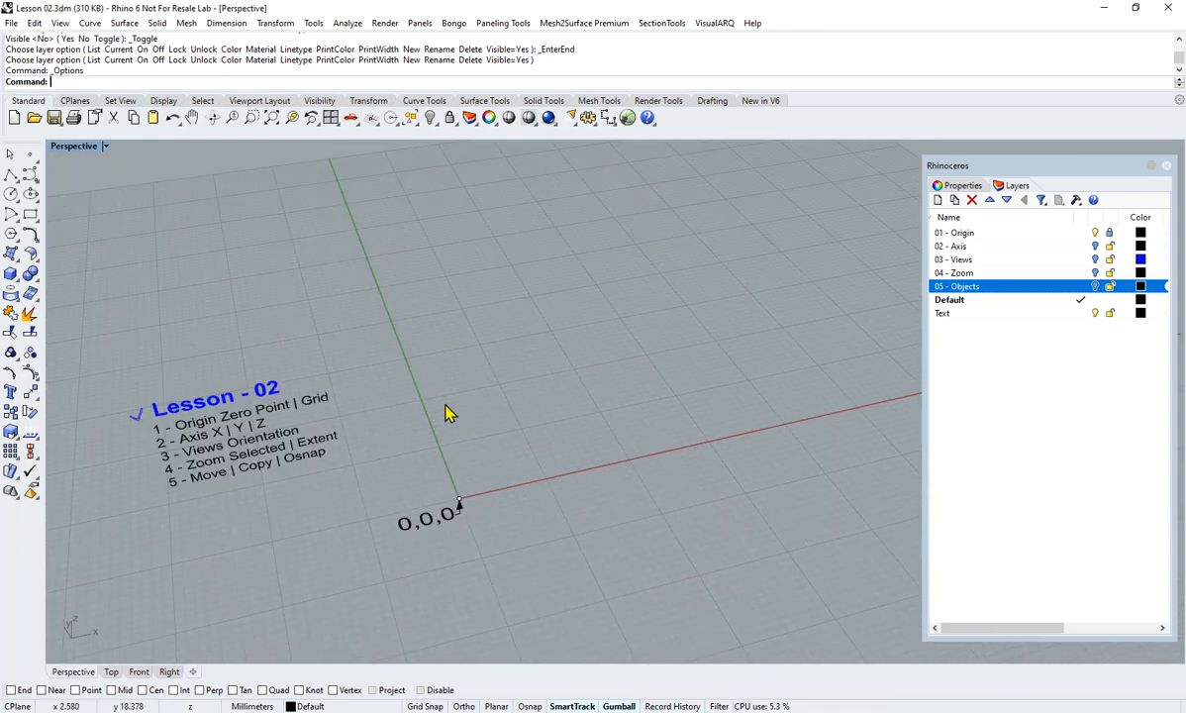
key("F7")
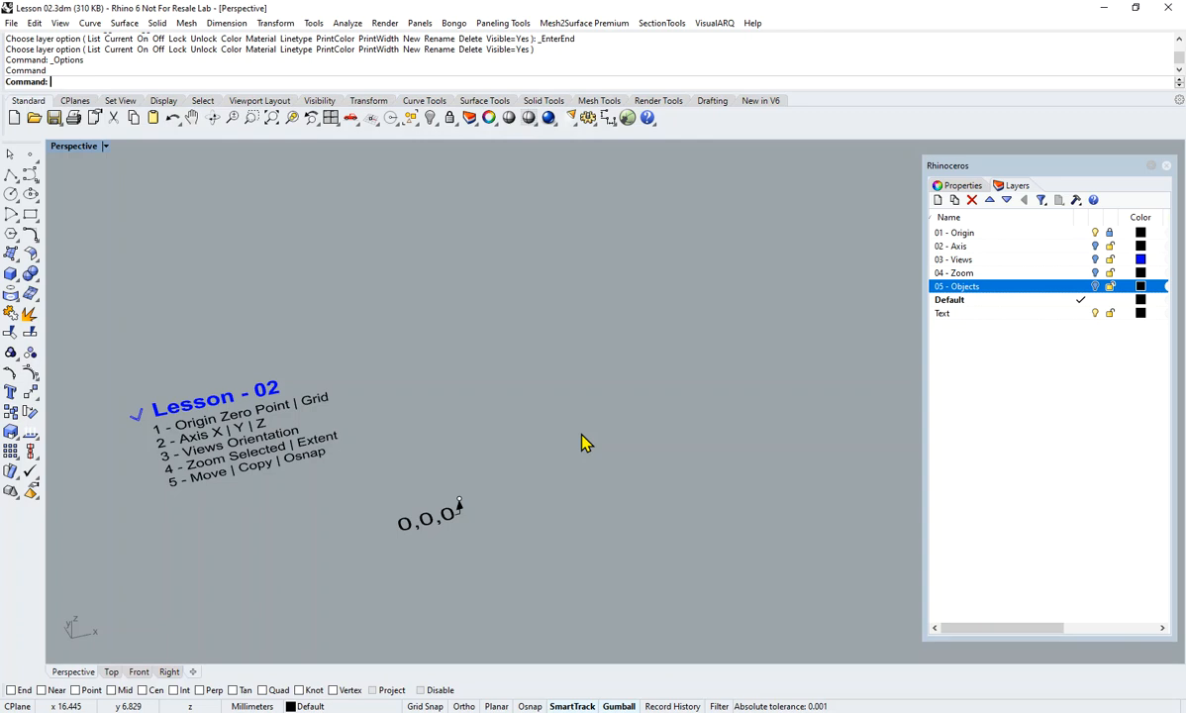
- Show the construction grid and its axes again in the Perspective viewport
key("F7")
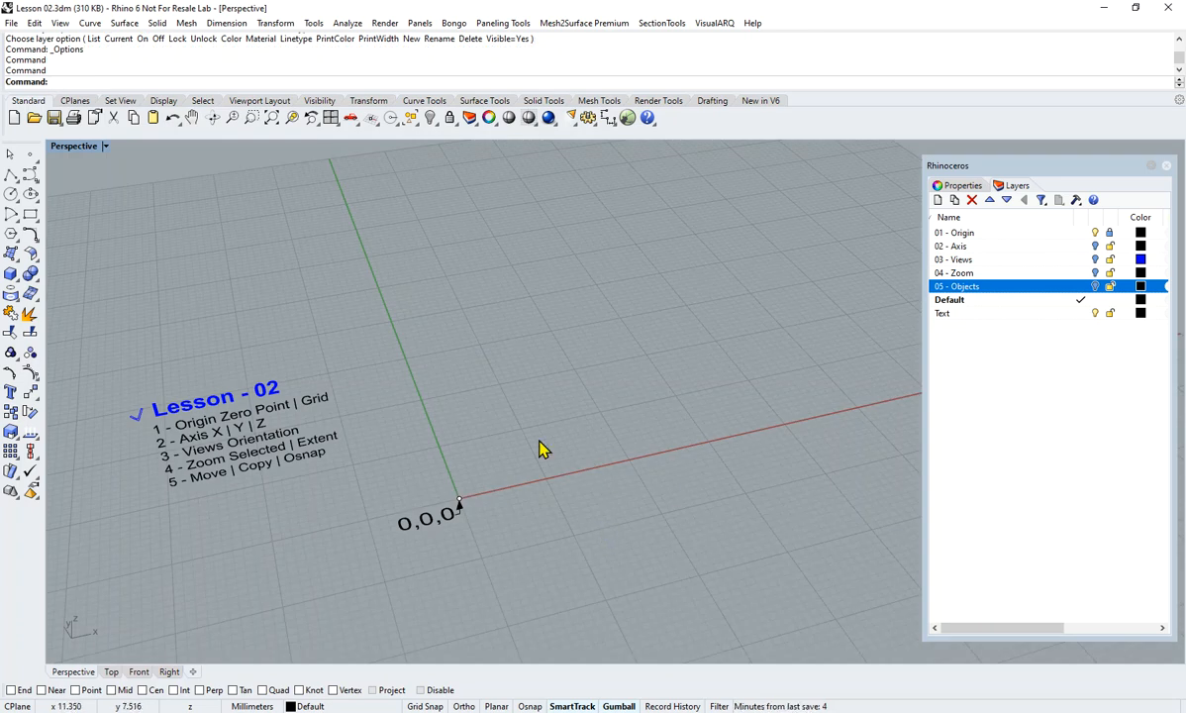
right_click_drag(424, 418, 473, 457, "shift")
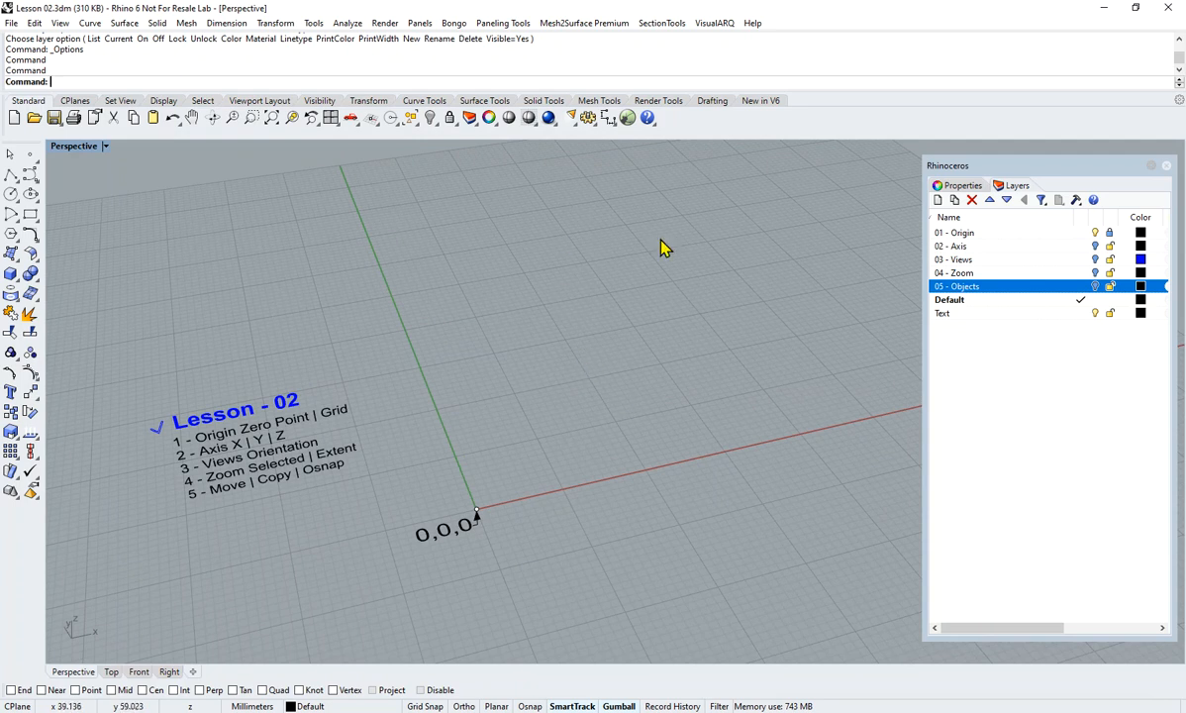
- Set the document's grid line count to 200 for all viewports and examine the grid's extent around the origin
left_click(588, 118)
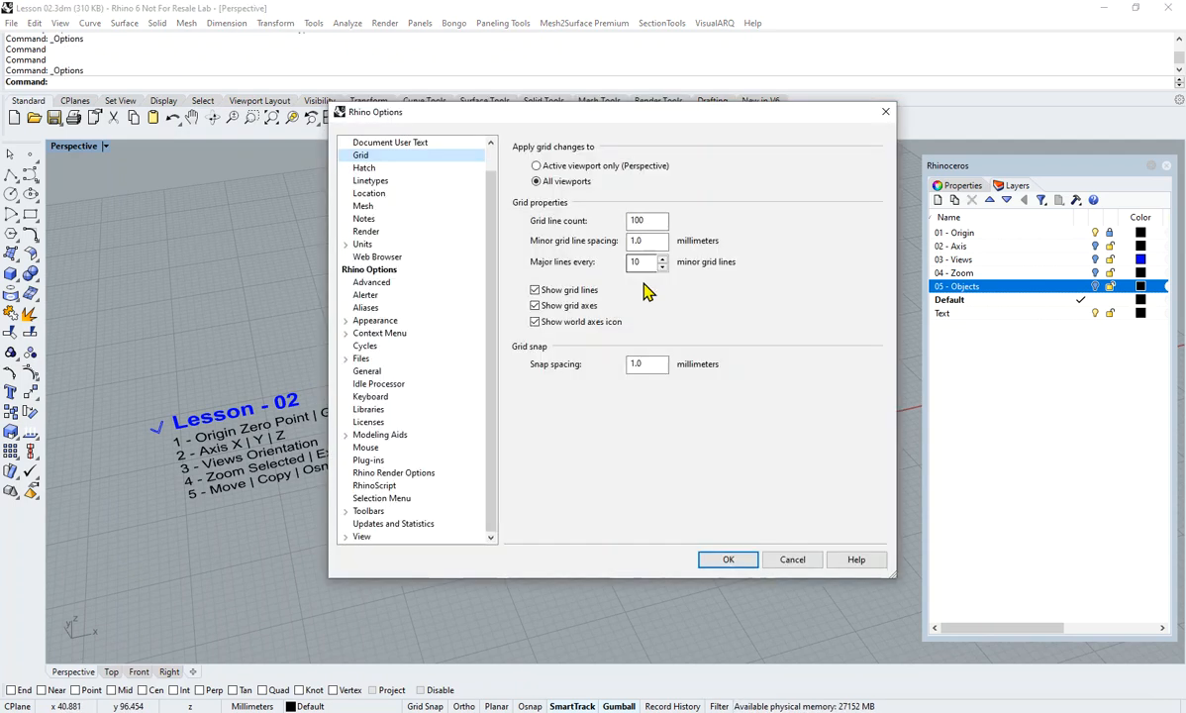
double_click(637, 220)
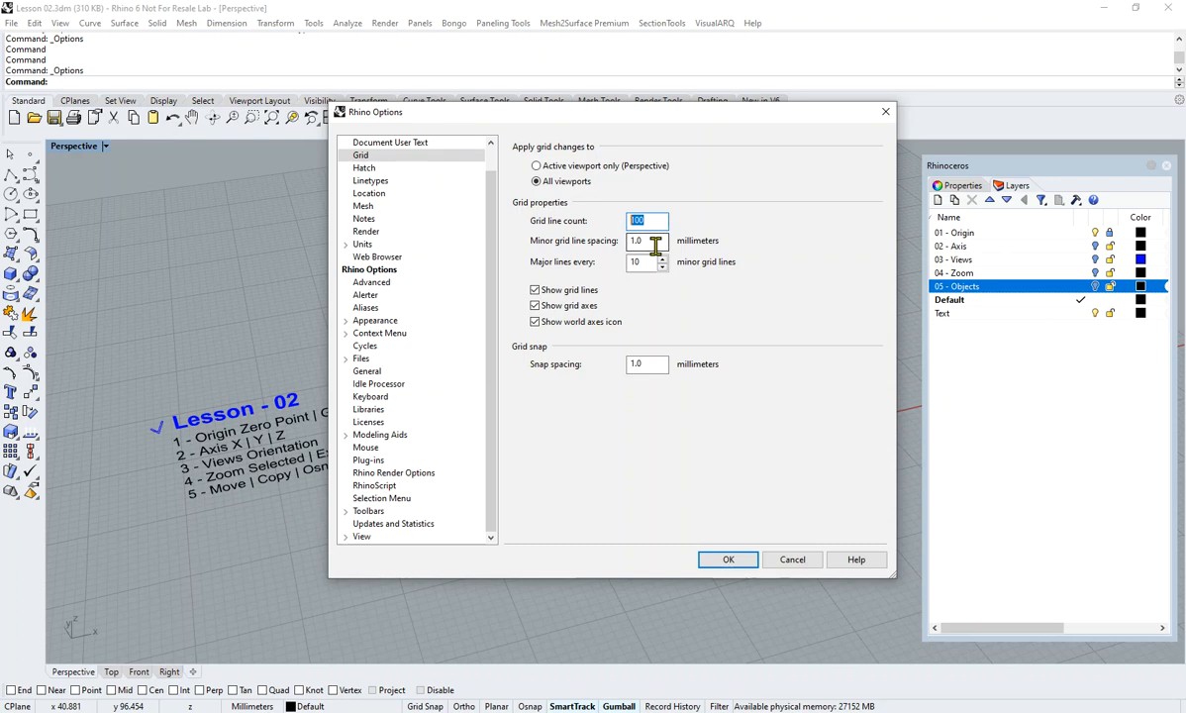
type("200")
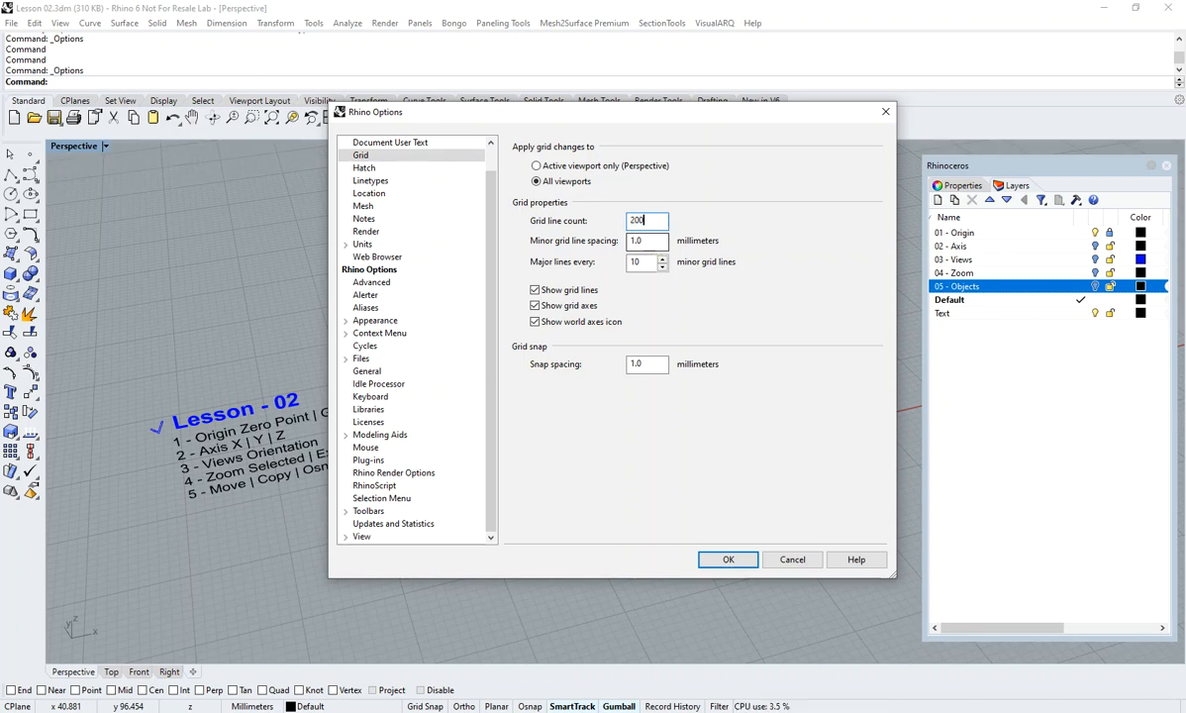
left_click(730, 560)
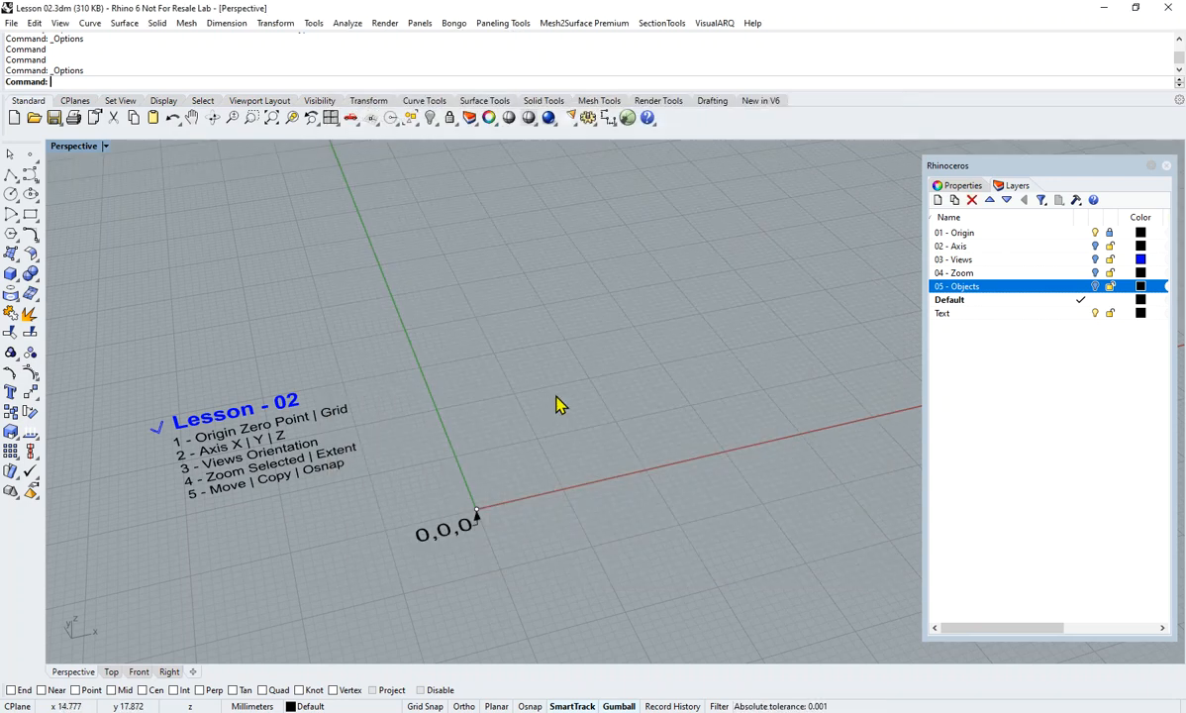
scroll(558, 405, "down", 5)
scroll(601, 494, "down", 3)
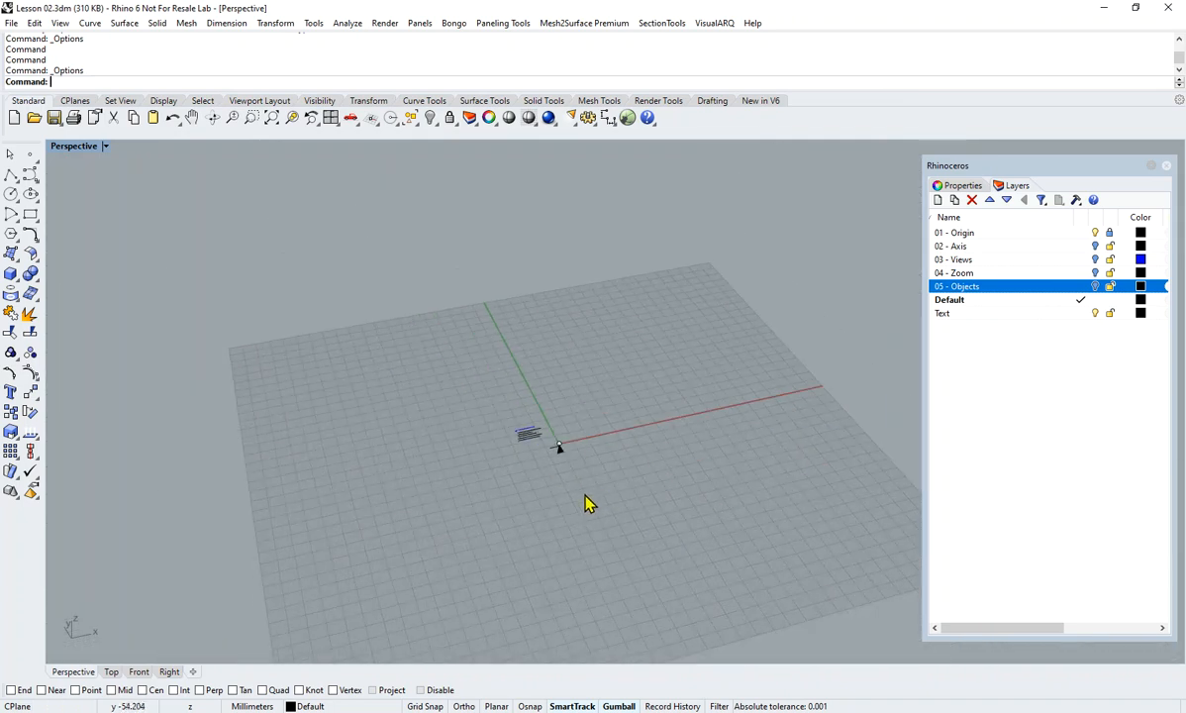
scroll(572, 451, "up", 3)
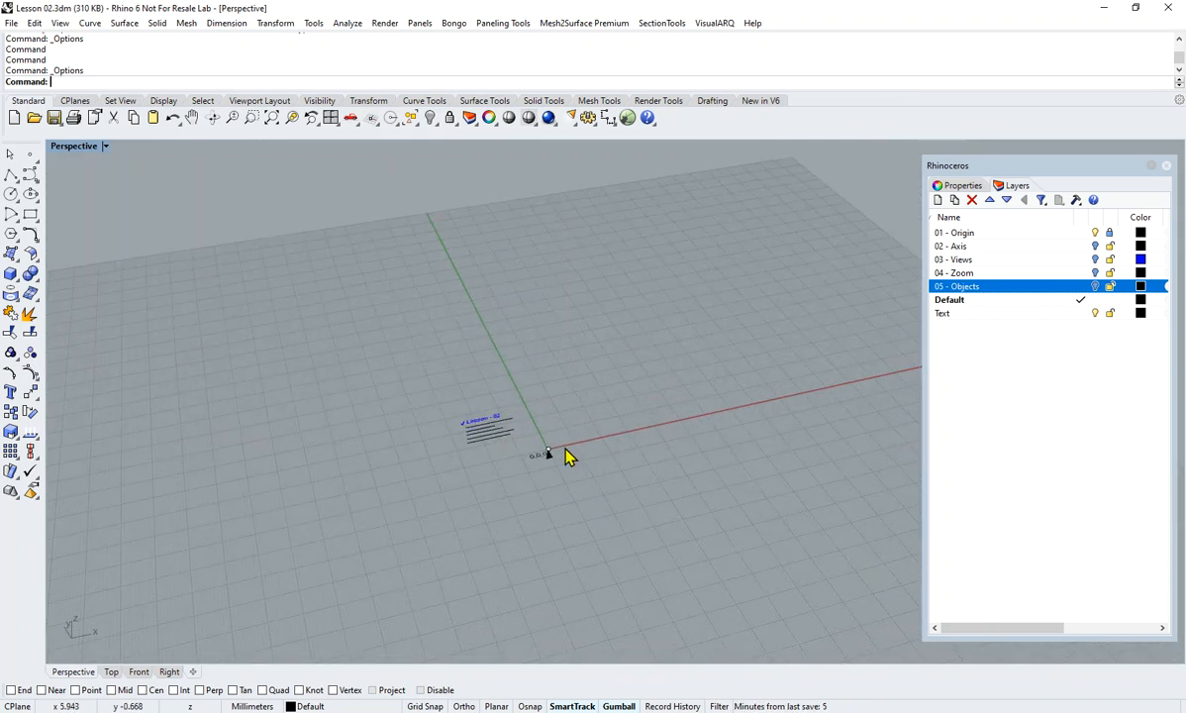
right_click_drag(688, 358, 633, 368, "shift")
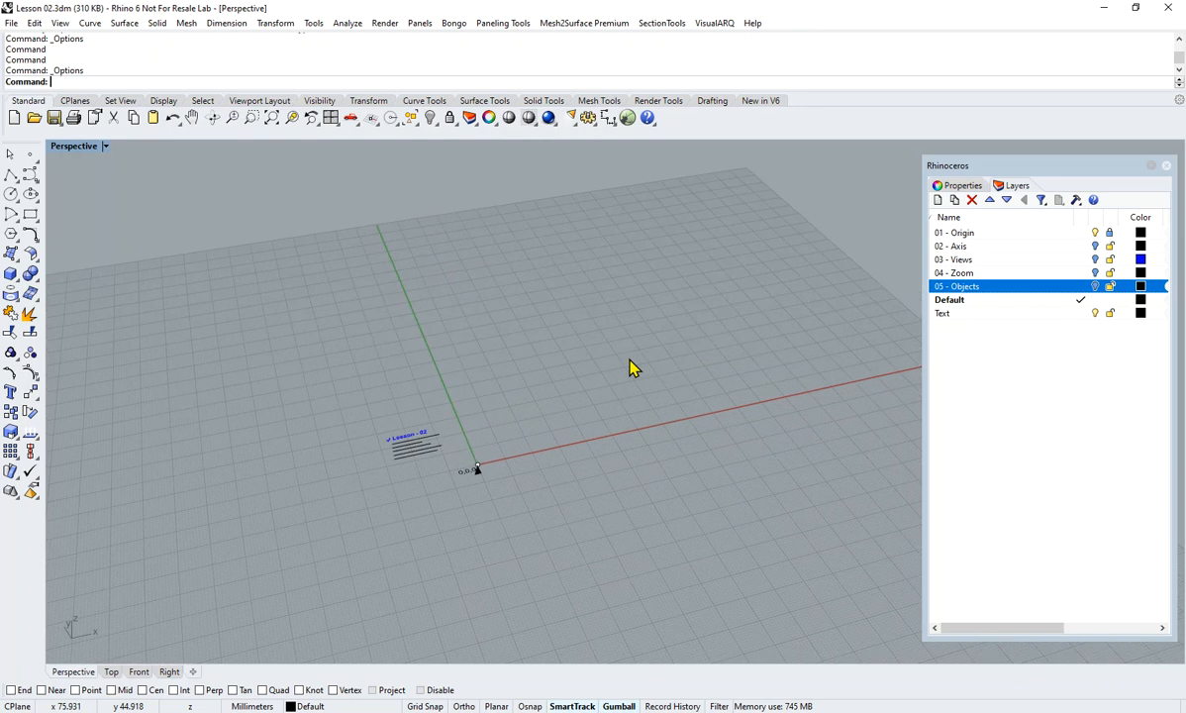
- Set the grid line count to 100 for all viewports and return to a close view of the origin
left_click(588, 118)
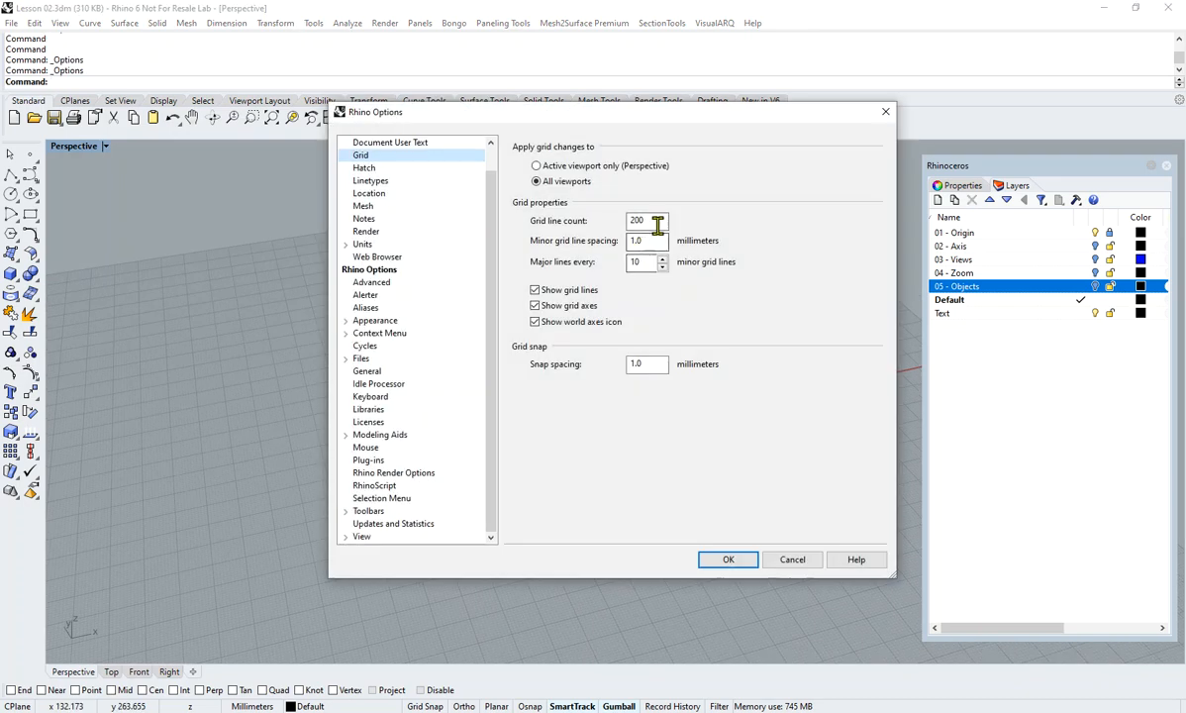
type("100")
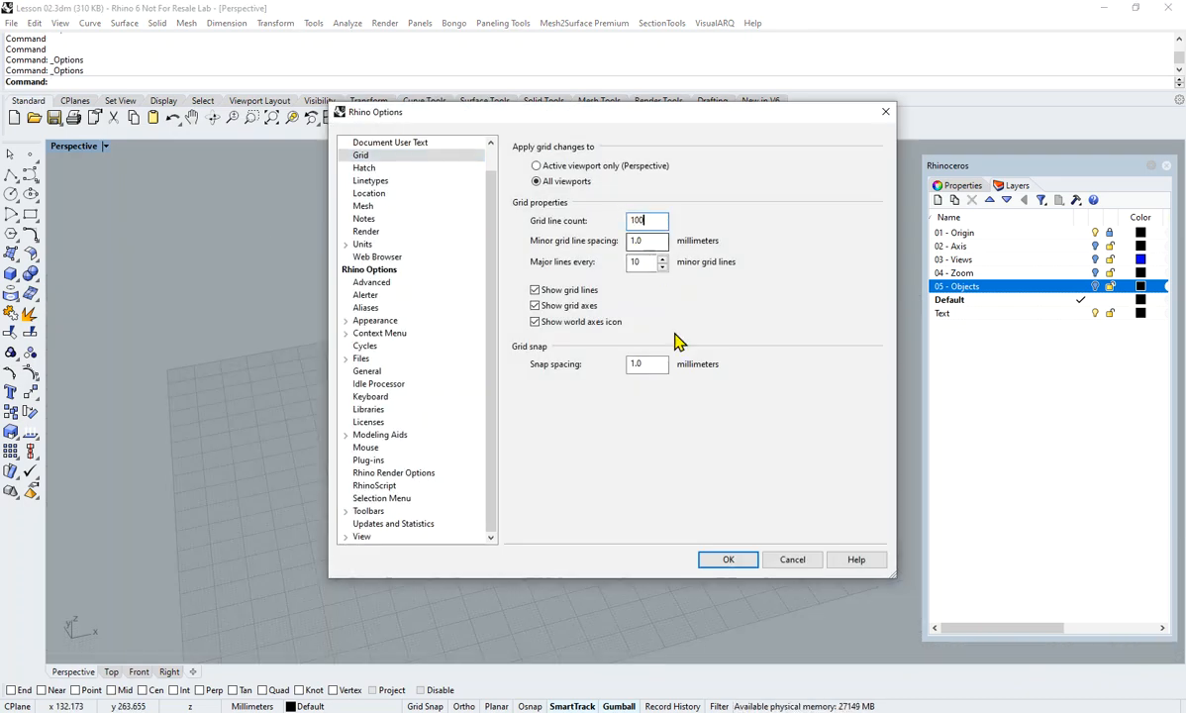
left_click(726, 561)
scroll(465, 483, "up", 8)
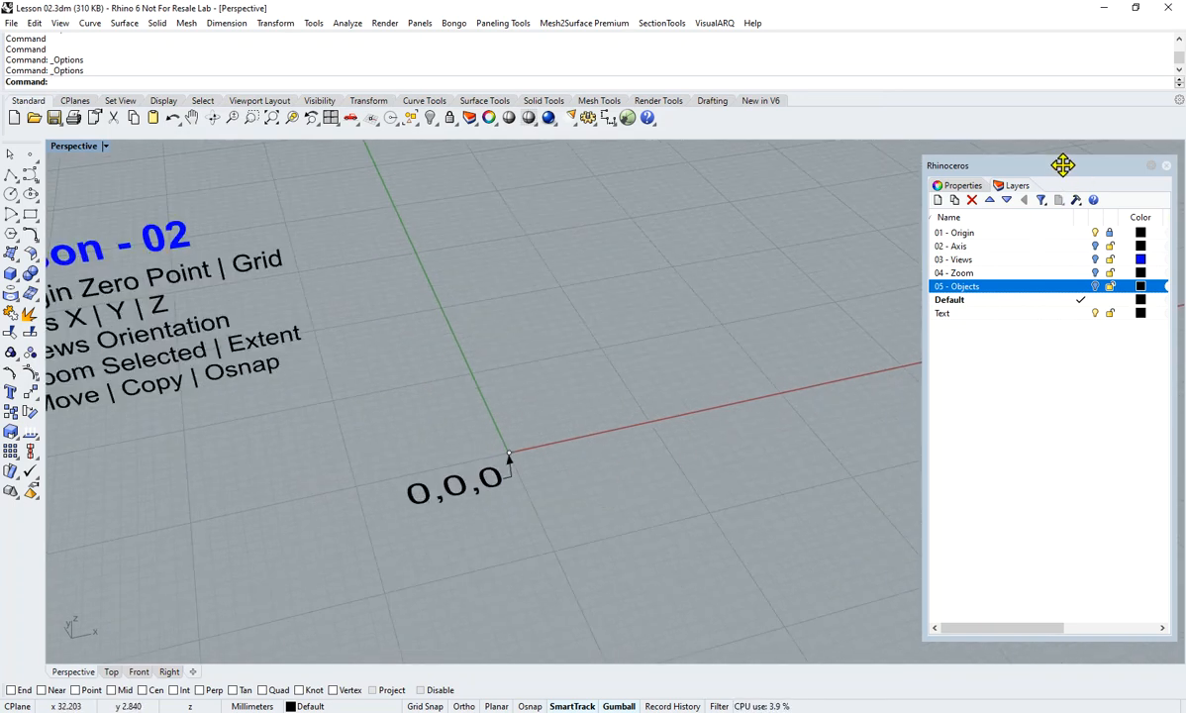
- Turn off the 01 - Origin layer and turn on the 02 - Axis layer
left_click_drag(1061, 164, 1050, 176)
left_click(1083, 243)
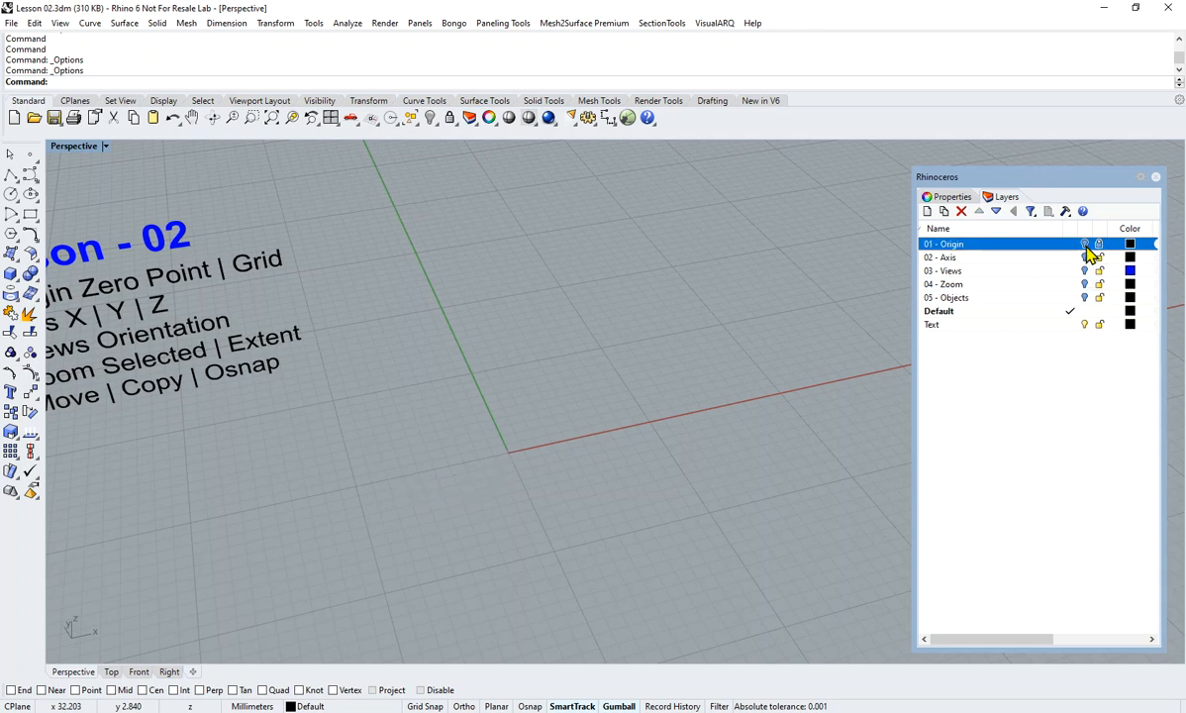
left_click(1083, 257)
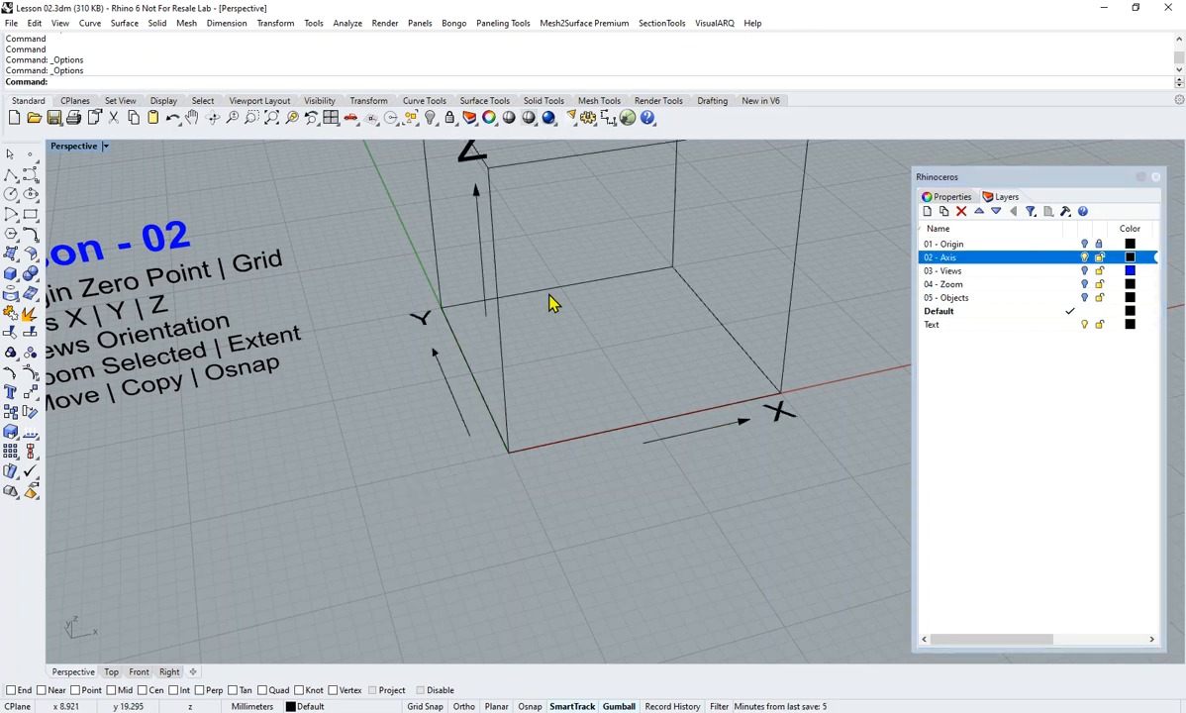
- Examine the X, Y and Z direction arrows on the wireframe box and the world axes icon from several angles, including from below
right_click_drag(493, 297, 561, 337, "shift")
right_click_drag(537, 392, 440, 464, "shift")
right_click_drag(557, 489, 579, 490)
scroll(574, 482, "down", 5)
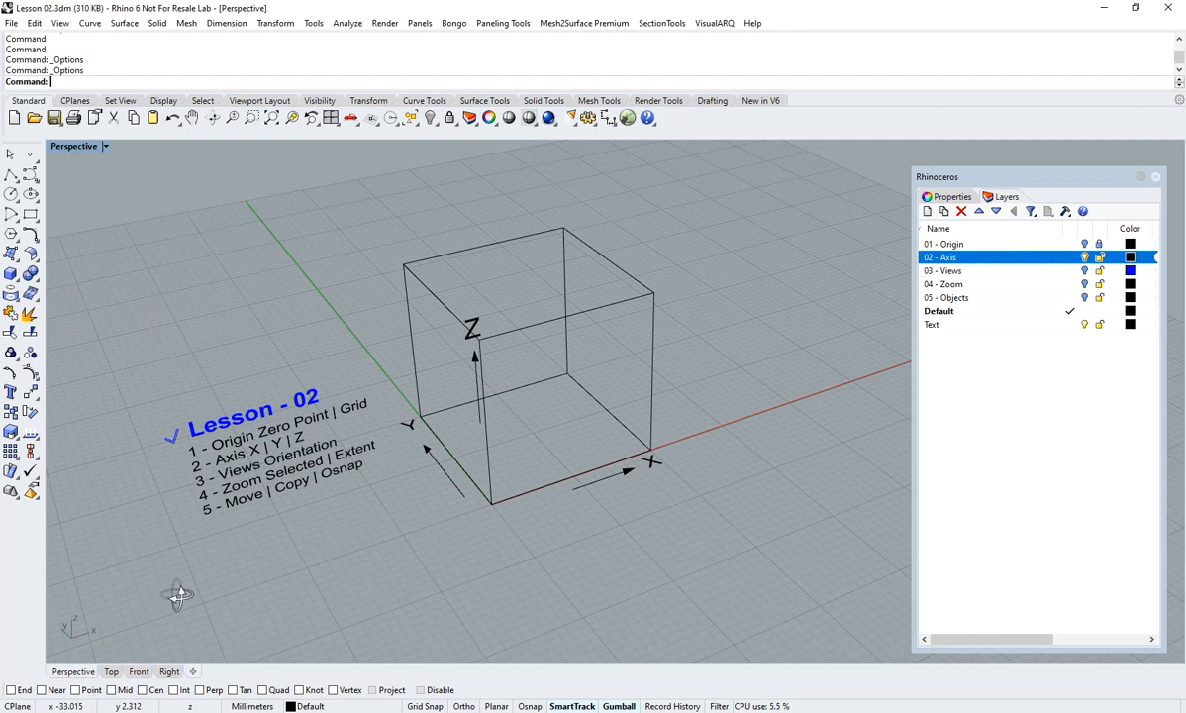
right_click_drag(174, 590, 198, 594)
mouse_move(362, 490)
right_mouse_down()
mouse_move(392, 463)
mouse_move(354, 460)
mouse_move(370, 479)
right_mouse_up()
right_click_drag(463, 493, 342, 473)
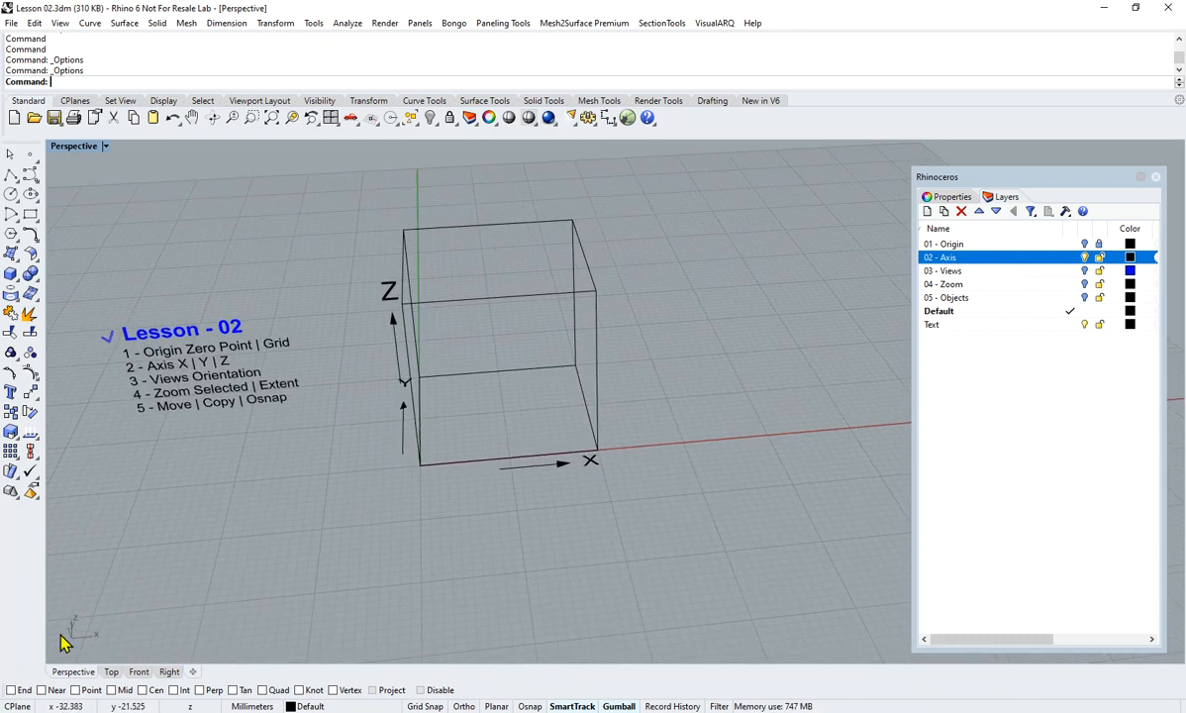
right_click_drag(236, 569, 495, 460)
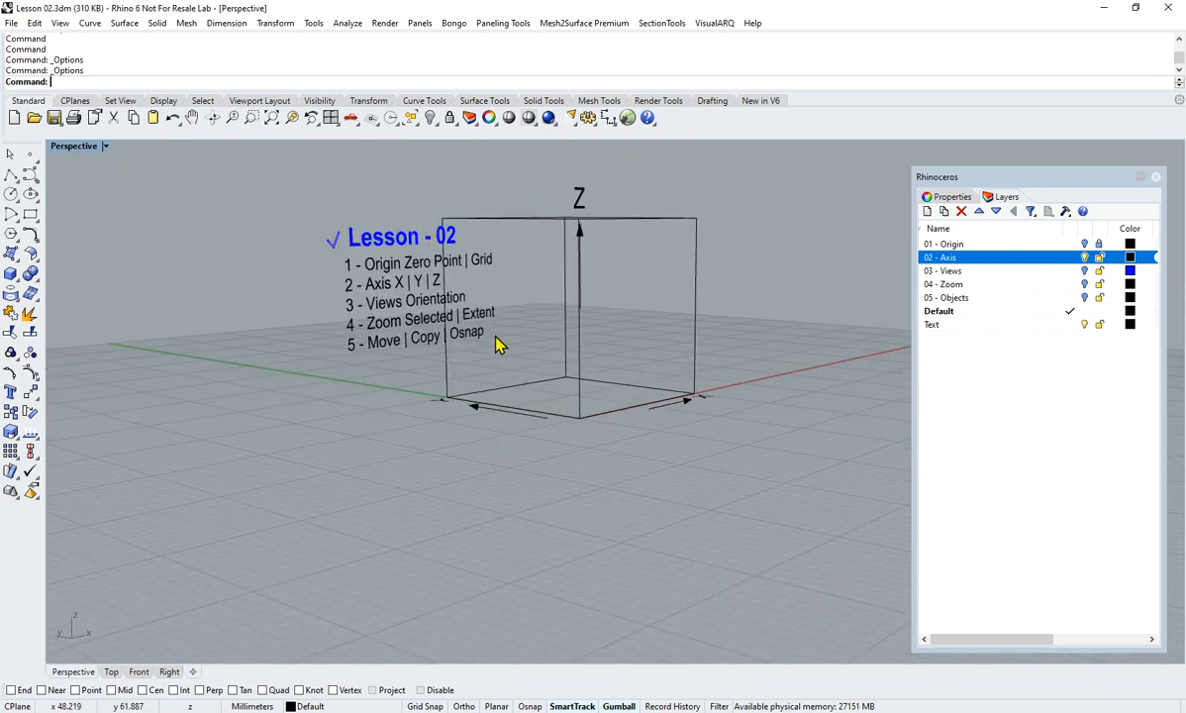
right_click_drag(666, 215, 670, 431)
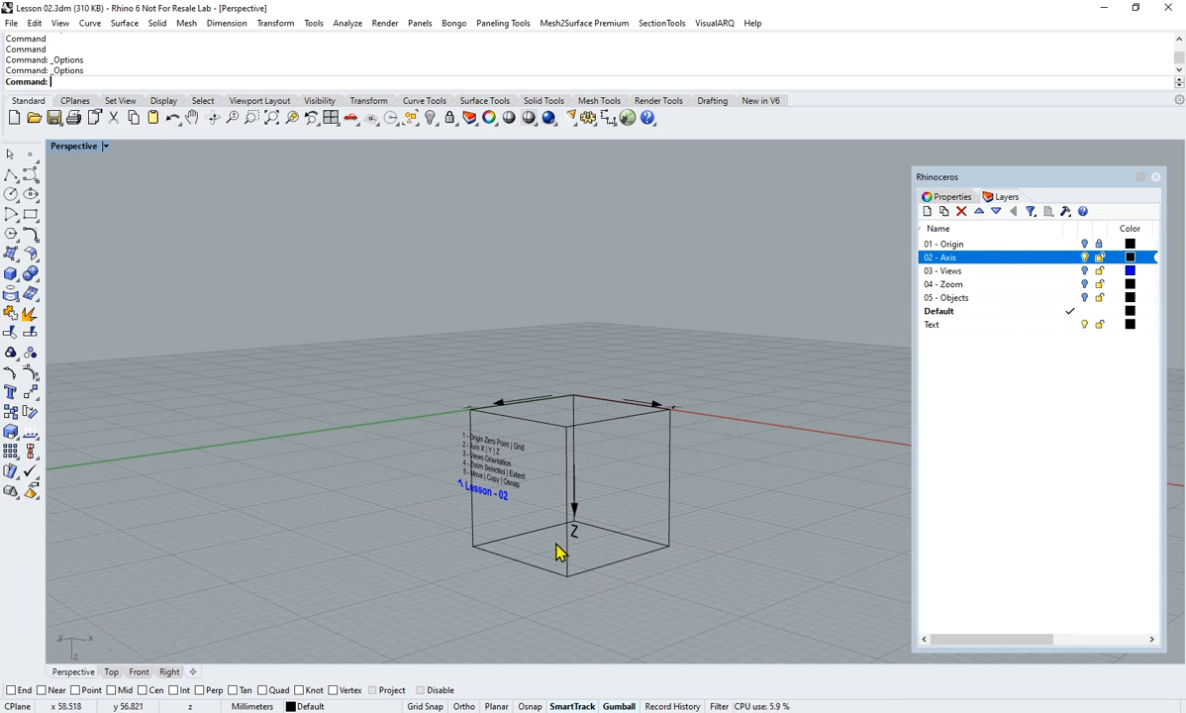
right_click_drag(599, 592, 665, 420)
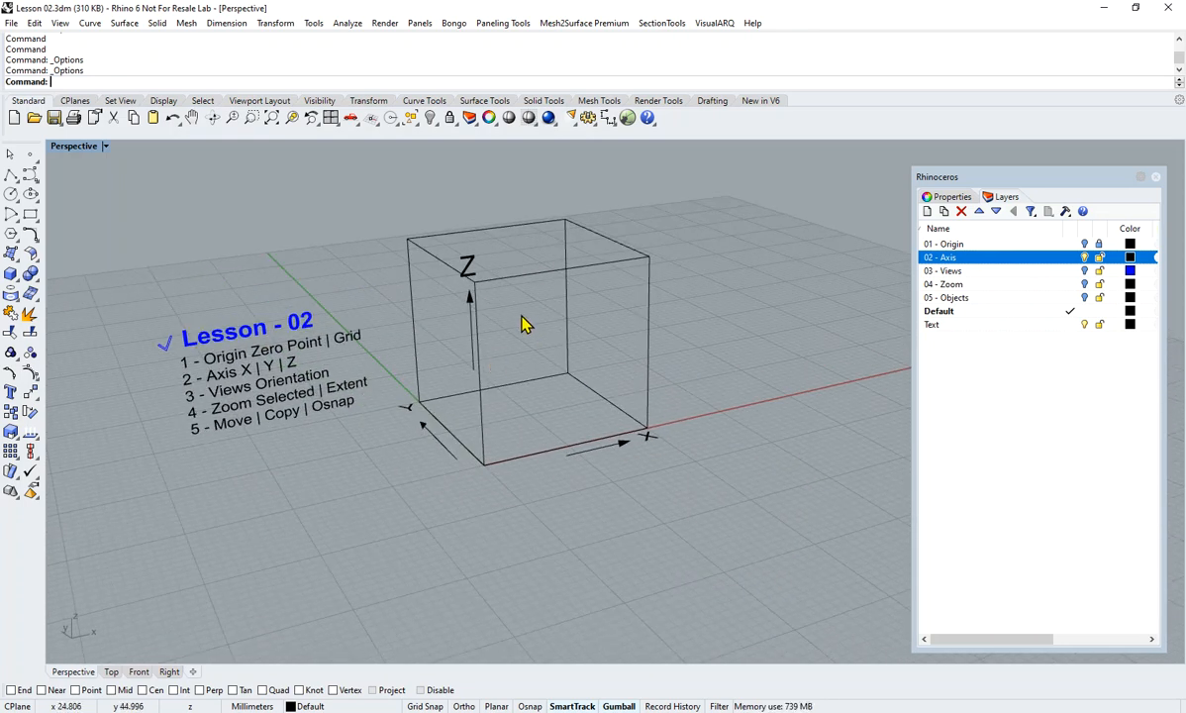
right_click_drag(547, 339, 603, 378, "shift")
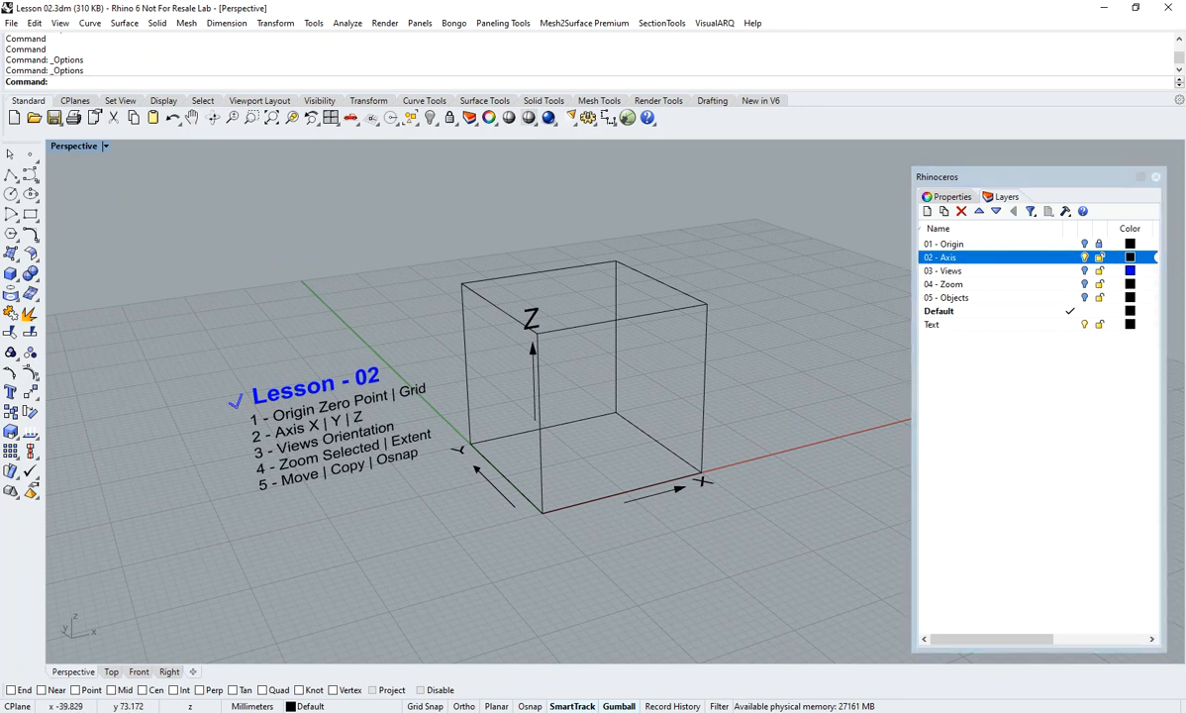
left_click(634, 8)
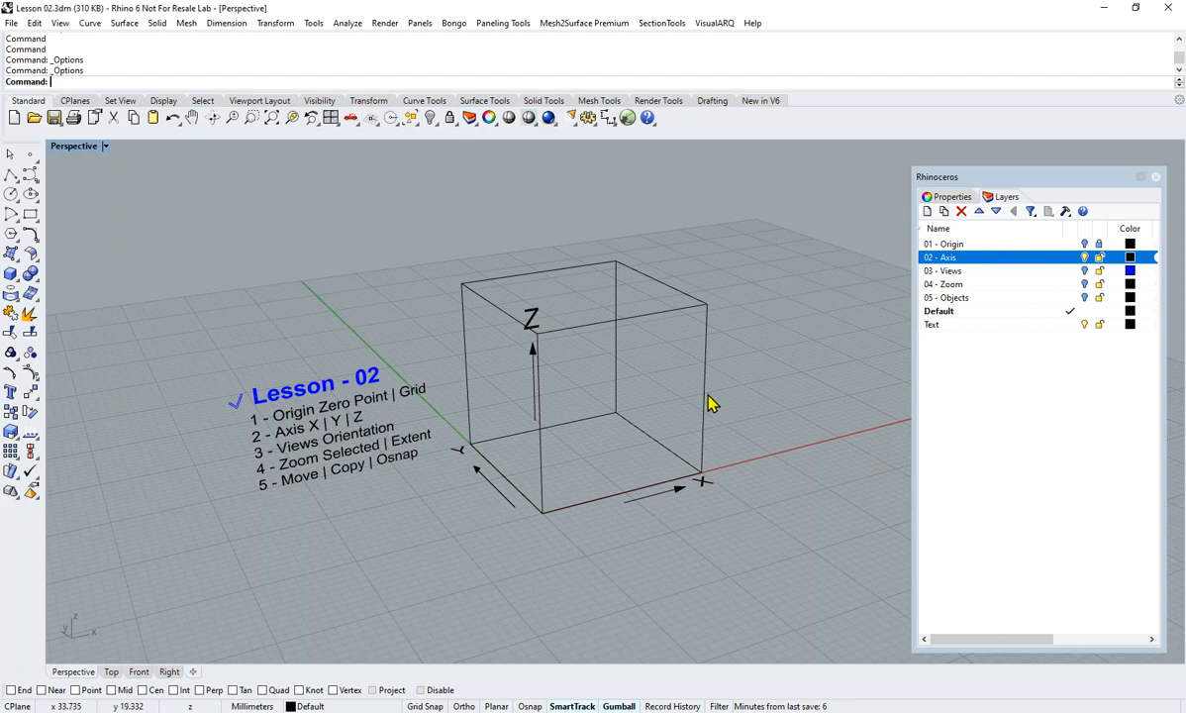
- Turn off the 02 - Axis layer and turn on the 03 - Views layer
left_click(1083, 257)
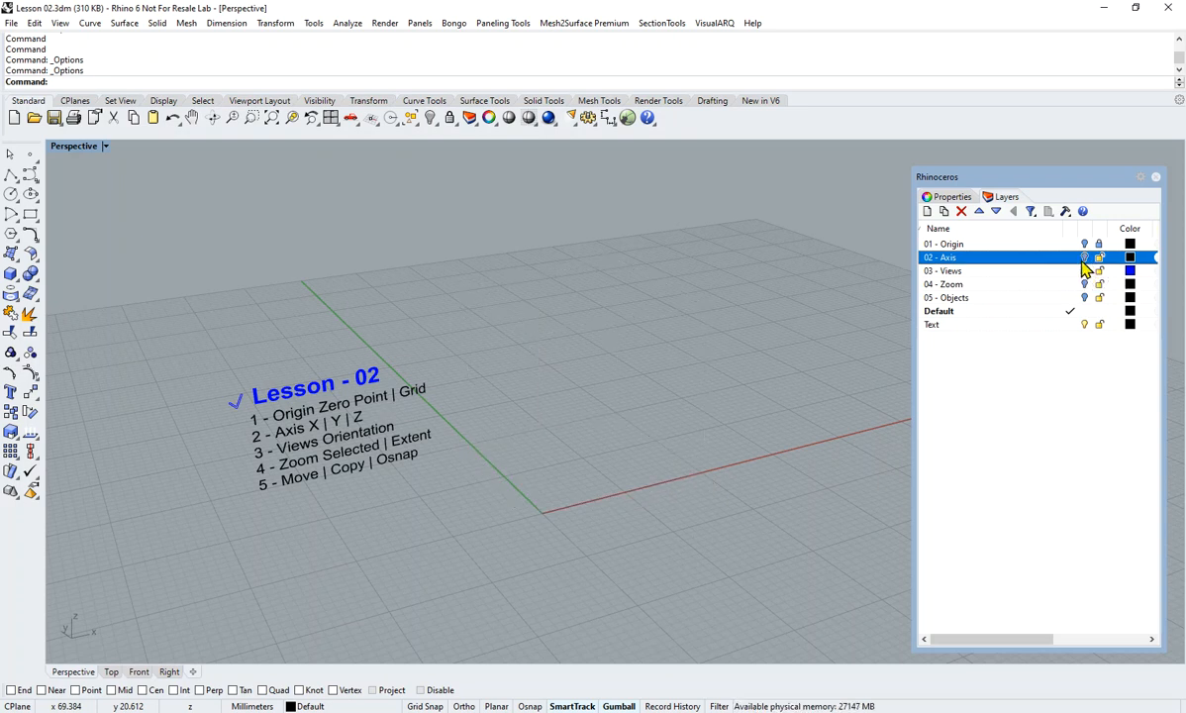
left_click(1085, 271)
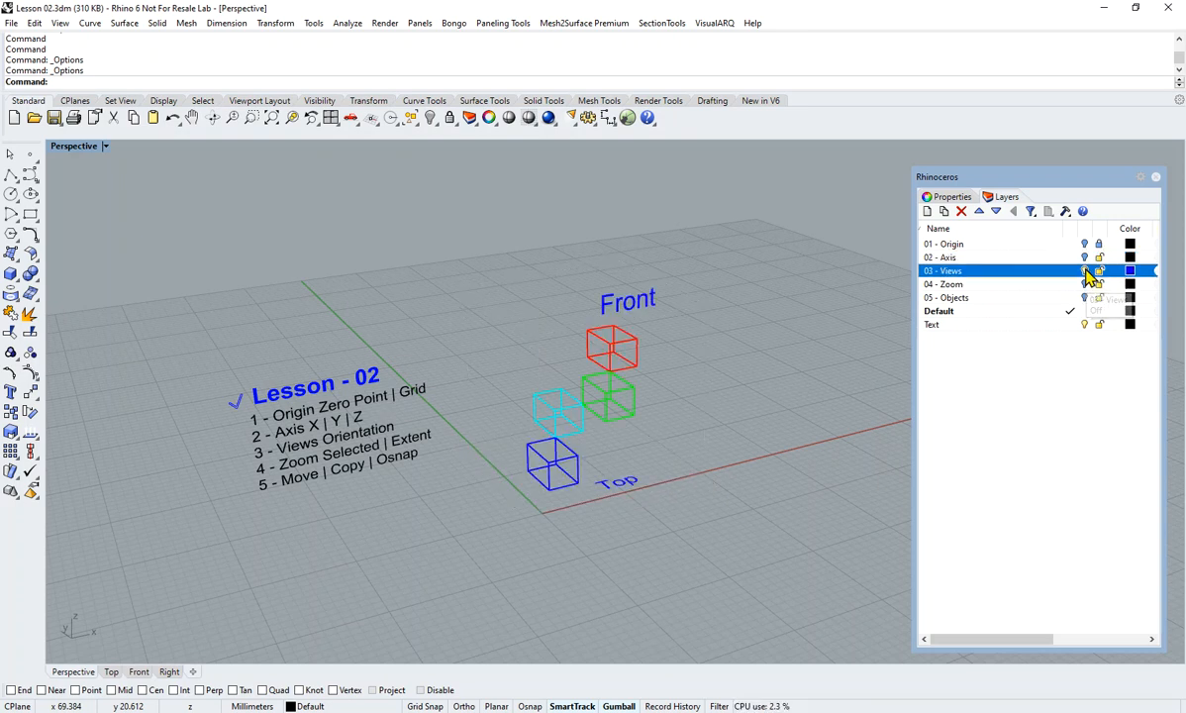
mouse_move(612, 471)
right_mouse_down()
mouse_move(604, 455)
mouse_move(624, 466)
right_mouse_up()
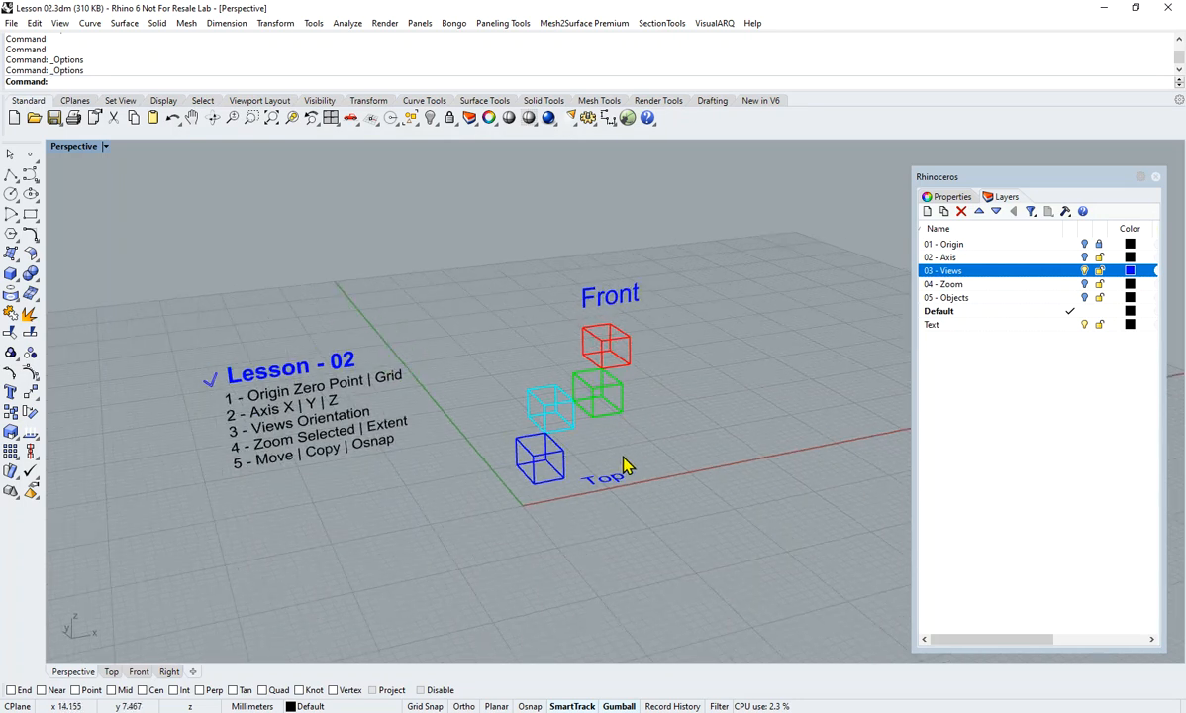
- Turn the 02 - Axis layer back on to show the axis box around the four coloured boxes
left_click(1084, 258)
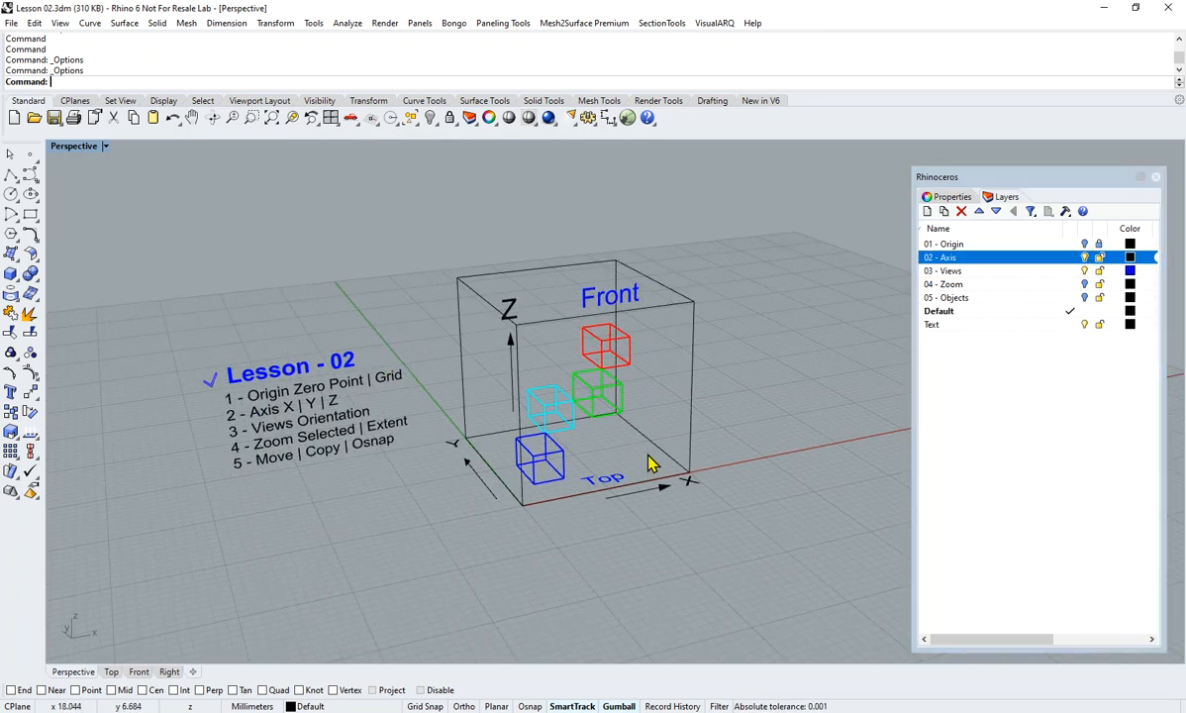
scroll(586, 400, "up", 2)
right_click_drag(667, 398, 620, 374)
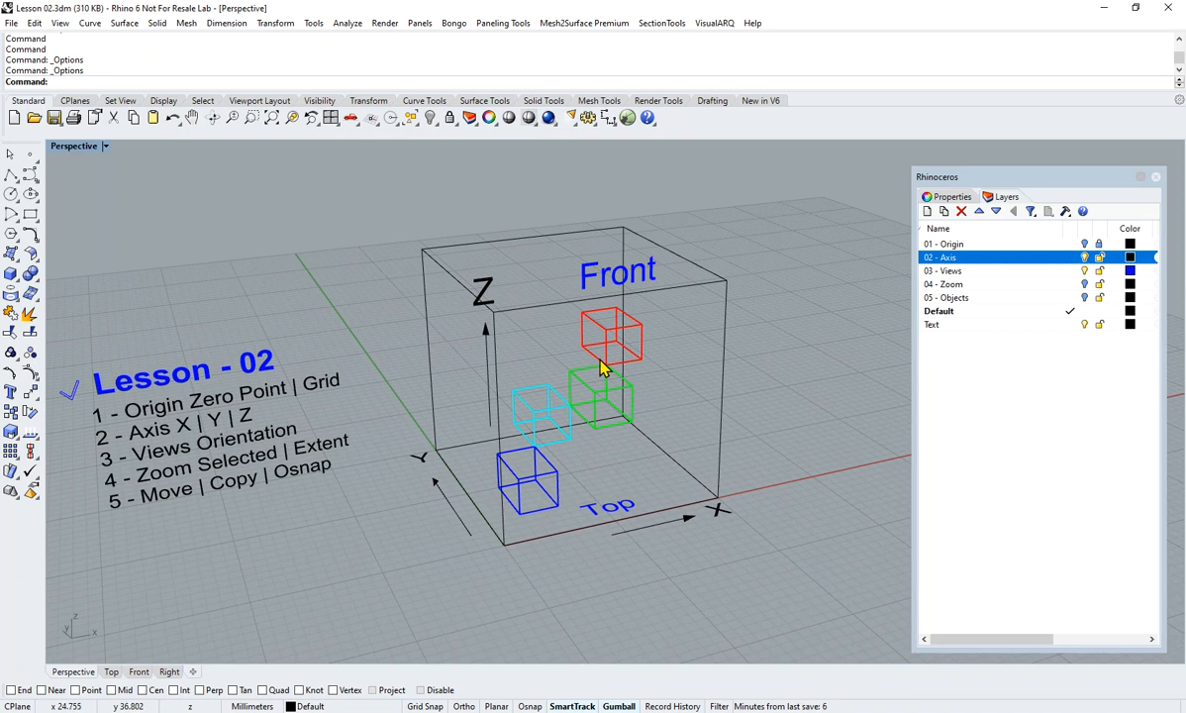
scroll(584, 346, "up", 2)
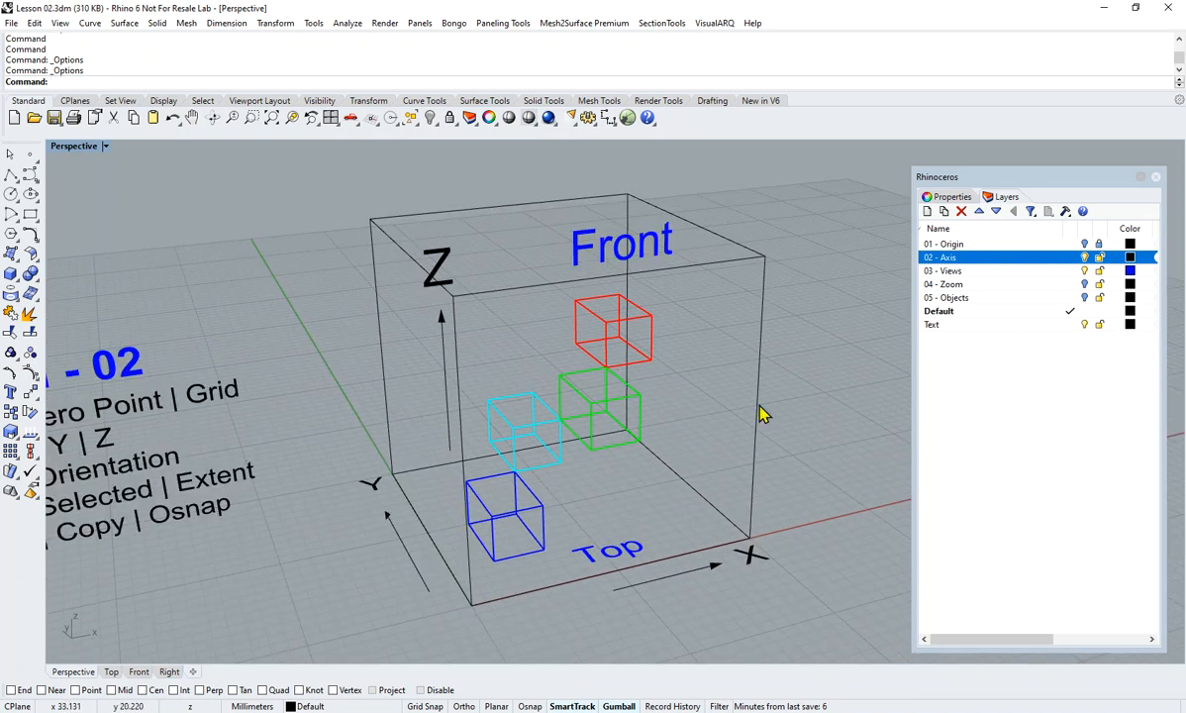
- Select the Front text label and the Top text label in turn to point them out, and clear the selection
left_click(604, 224)
left_click(653, 544)
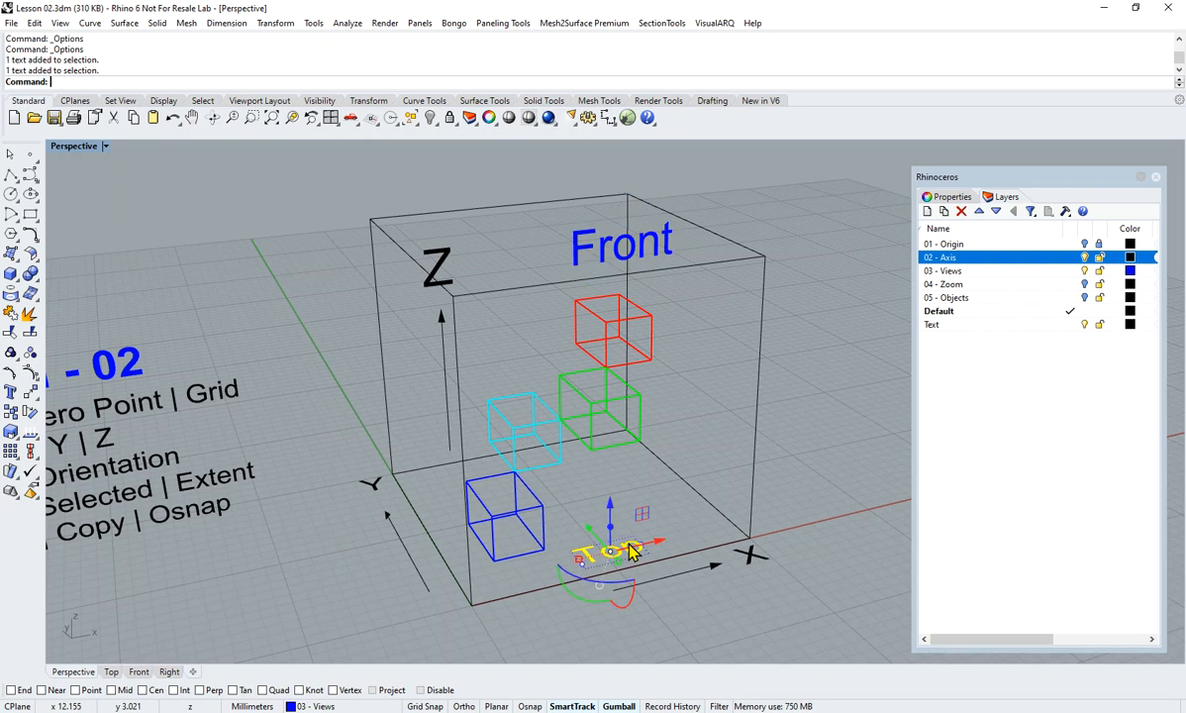
left_click(801, 359)
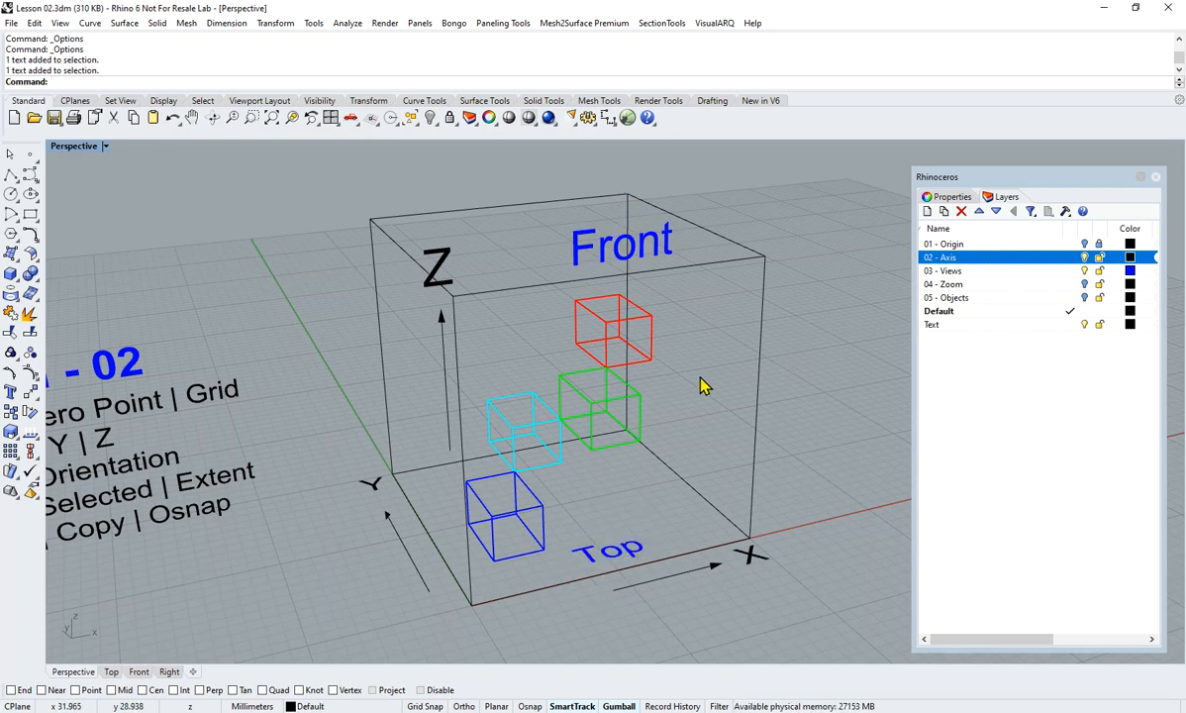
- Compare the arrangement of the four coloured boxes within the axis box in the Top, Front and Right views
left_click(192, 117)
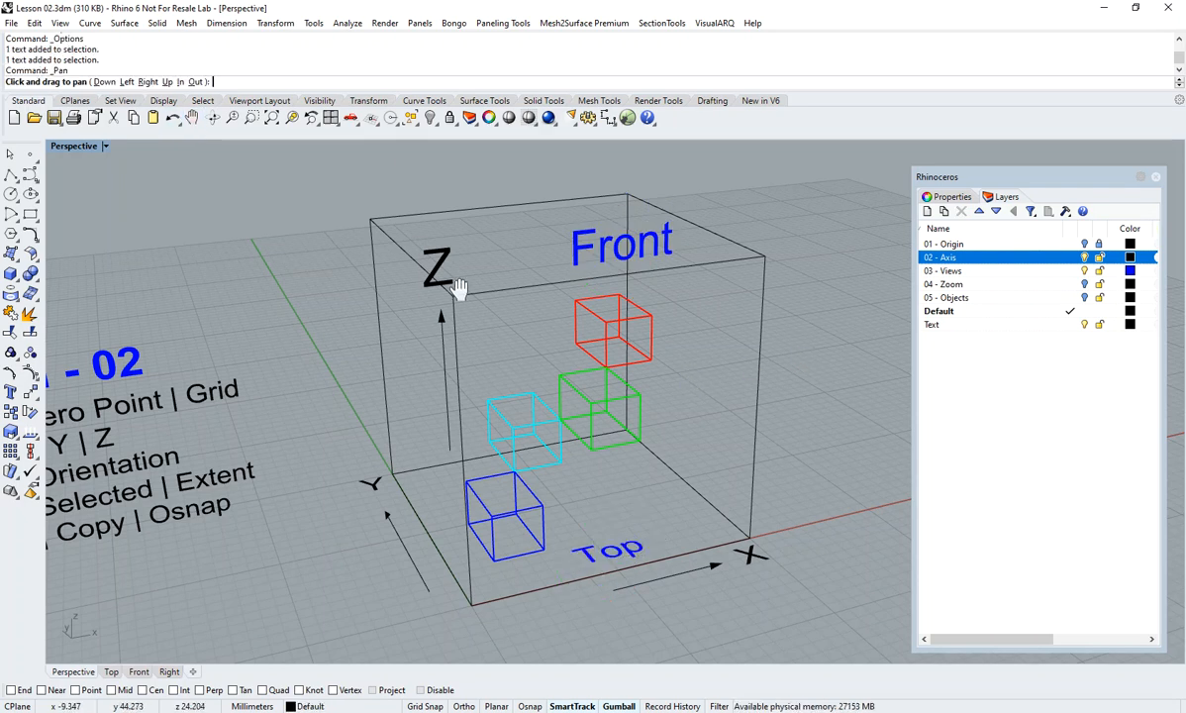
left_click_drag(458, 286, 516, 264)
key("Escape")
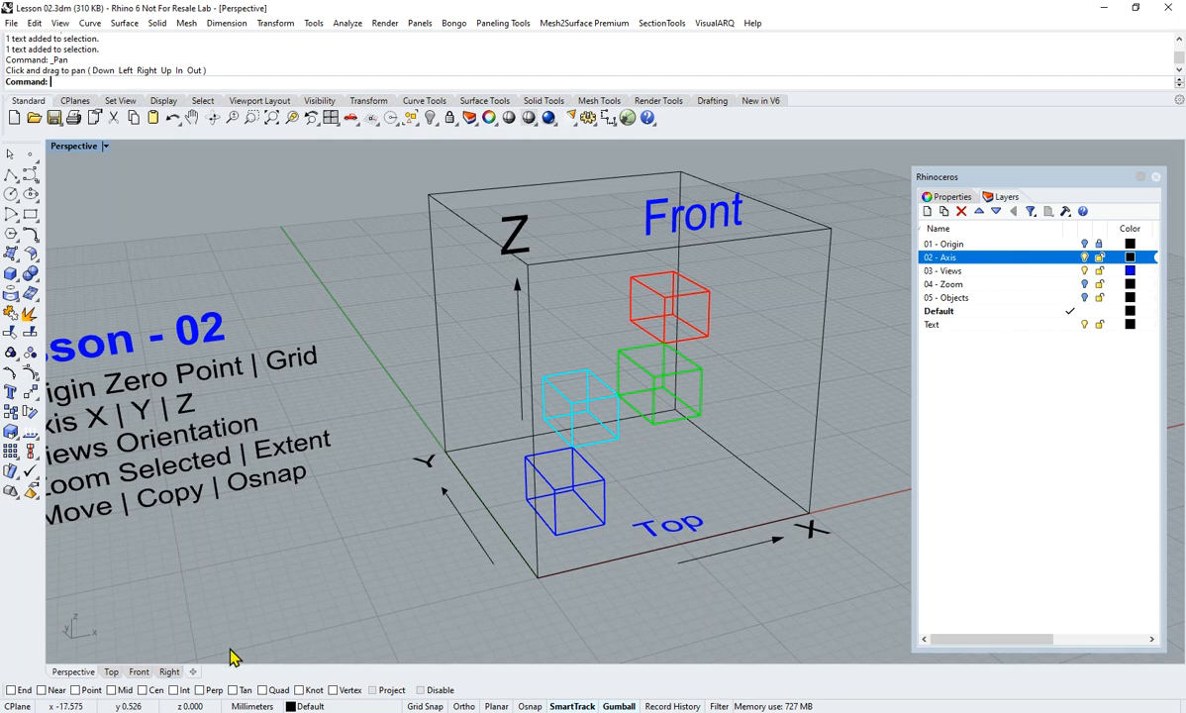
left_click(112, 672)
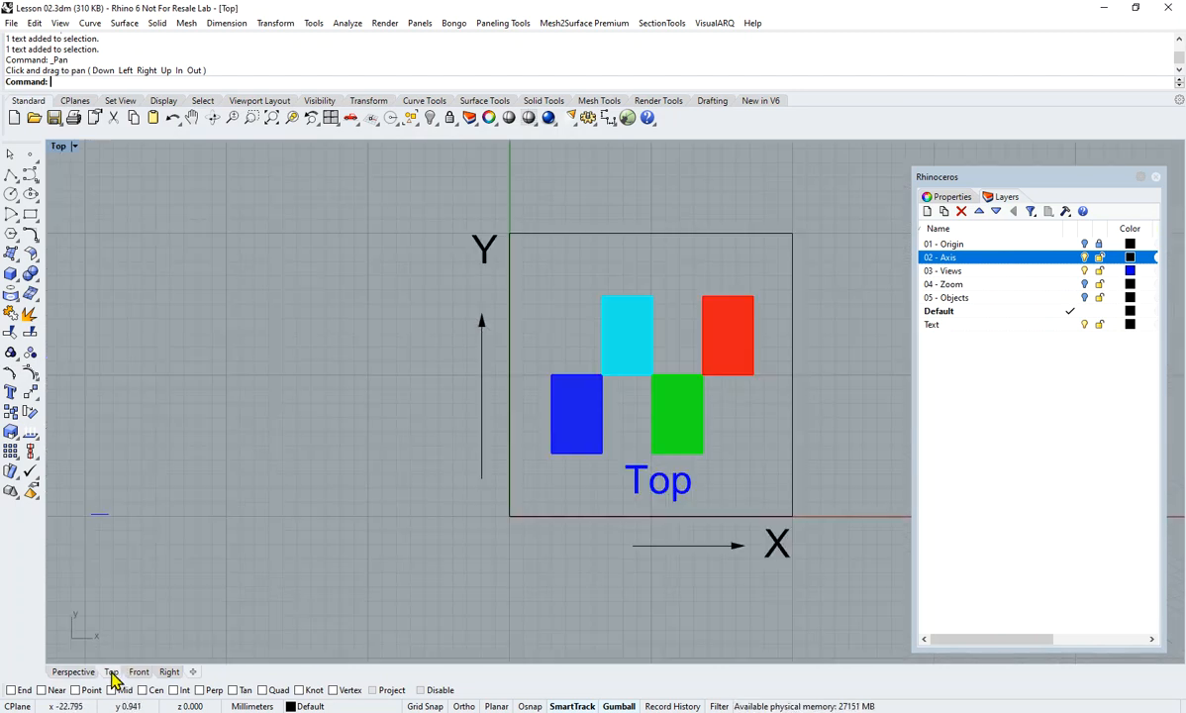
right_click_drag(609, 404, 472, 410)
scroll(546, 410, "up", 2)
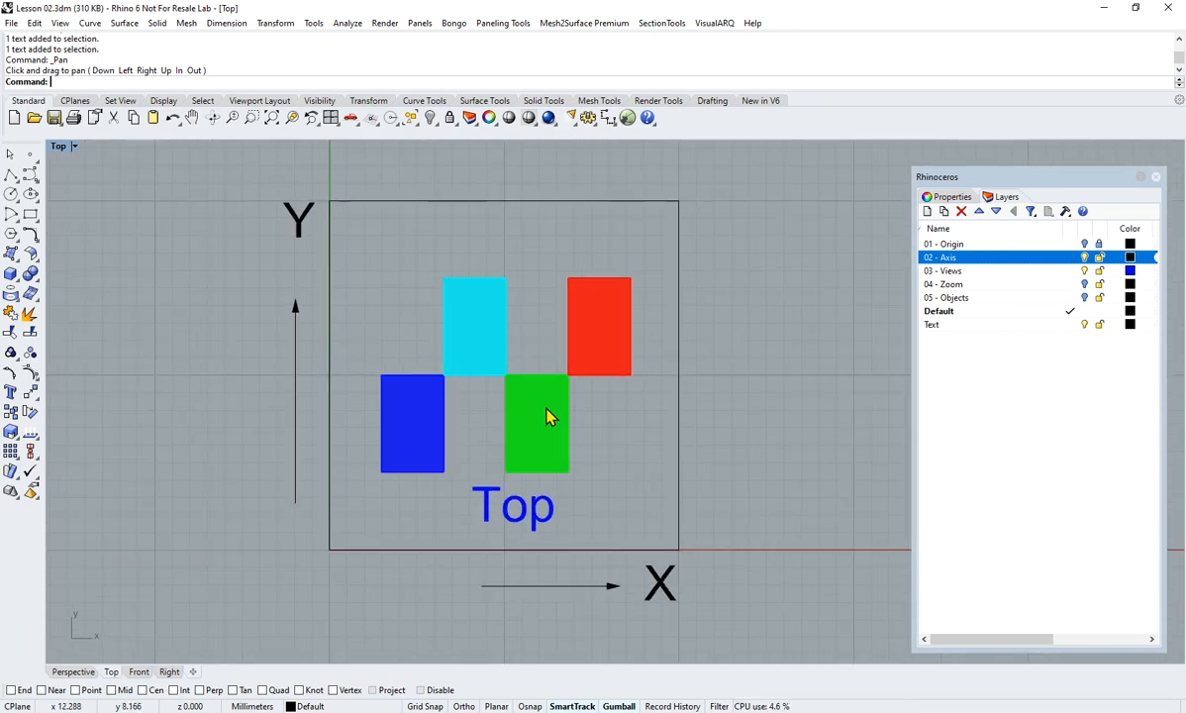
left_click(140, 672)
right_click_drag(651, 408, 538, 400)
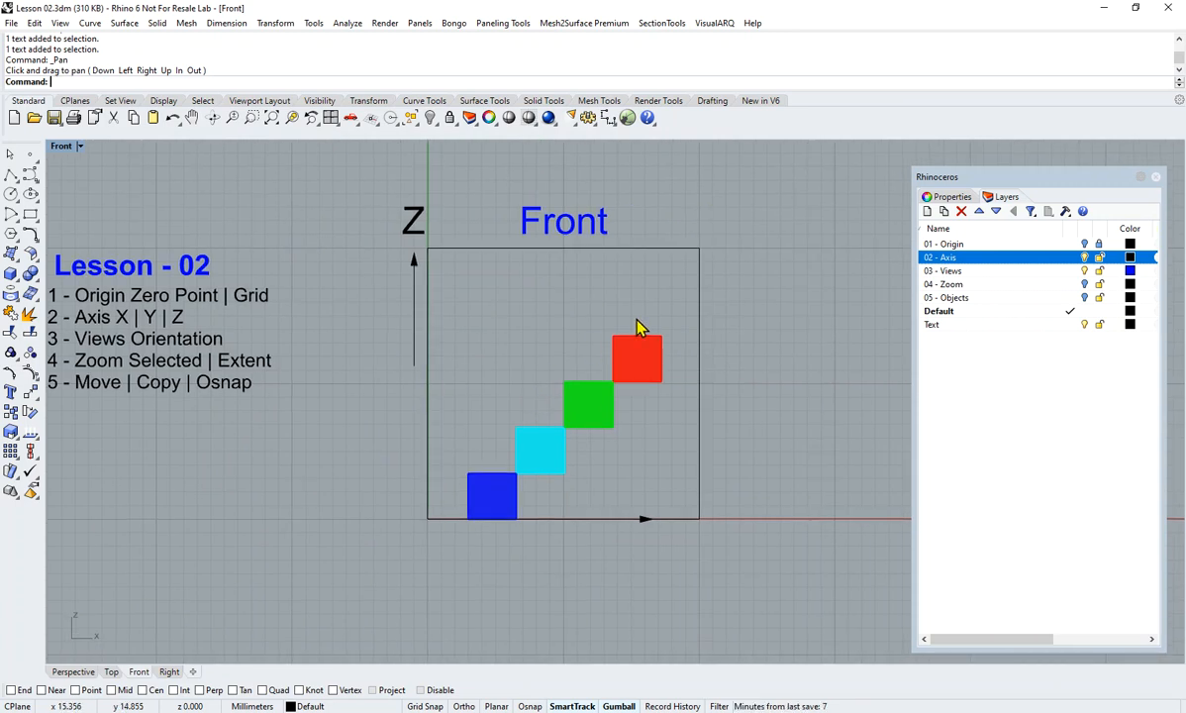
left_click(168, 672)
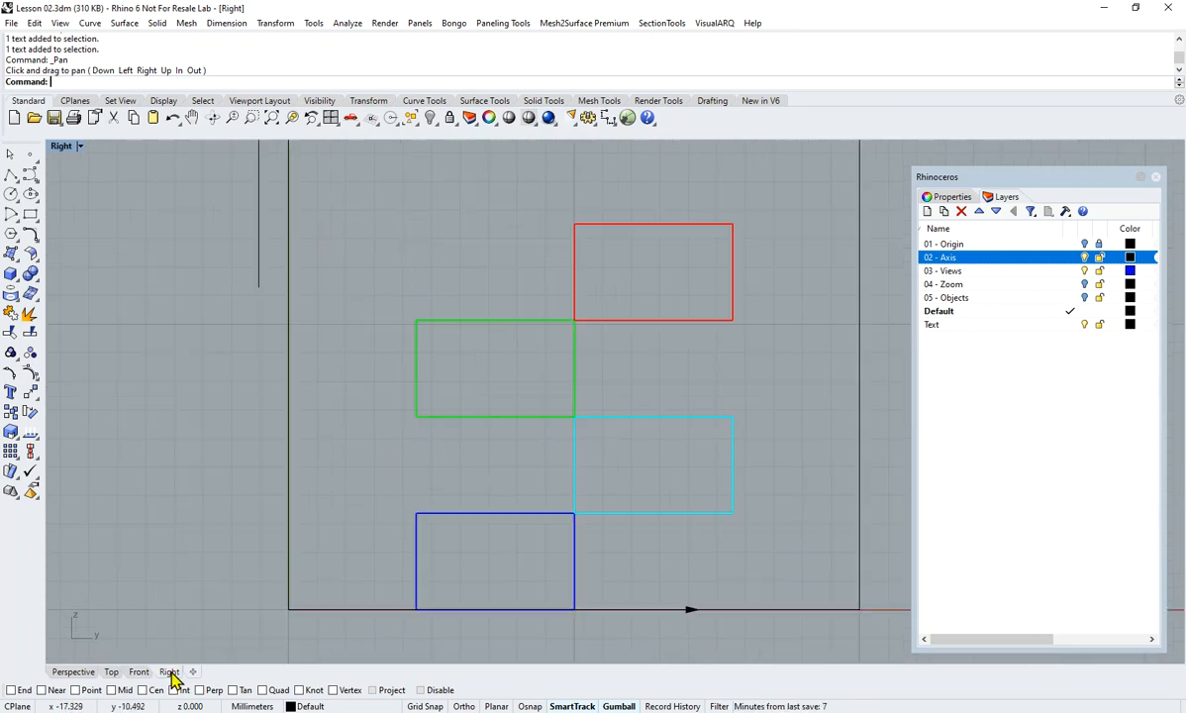
- Set the display mode of the Right viewport to Shaded for the four coloured boxes
scroll(590, 410, "down", 4)
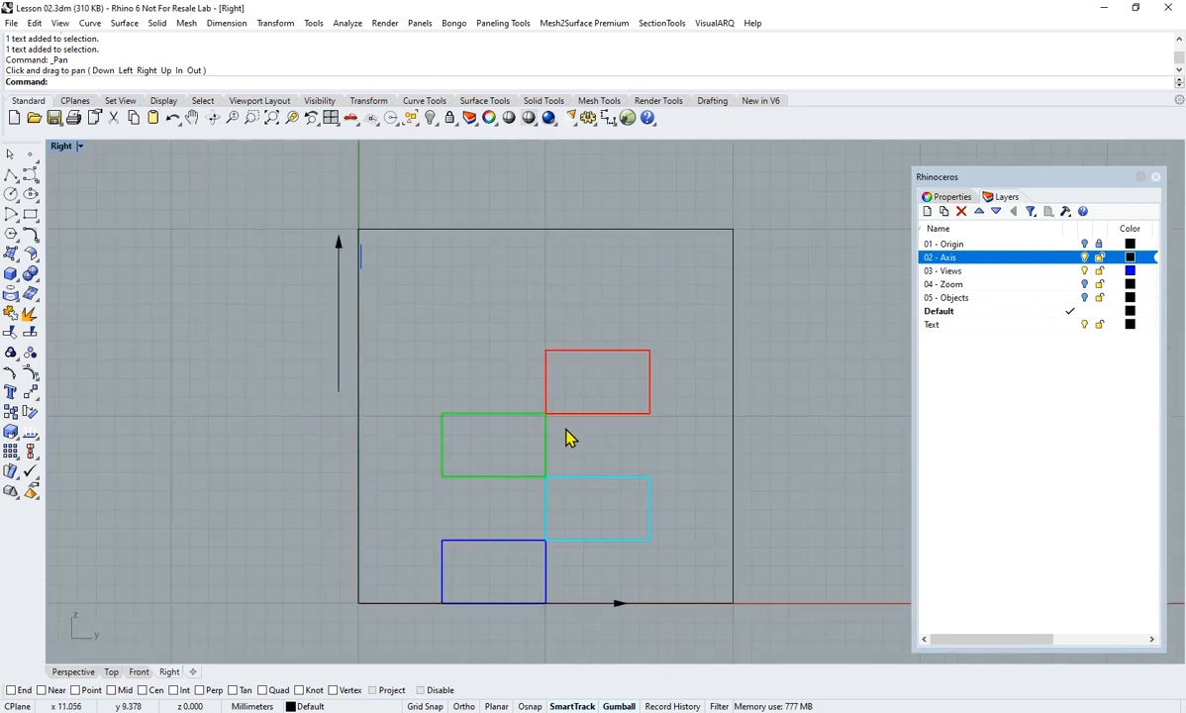
left_click(79, 147)
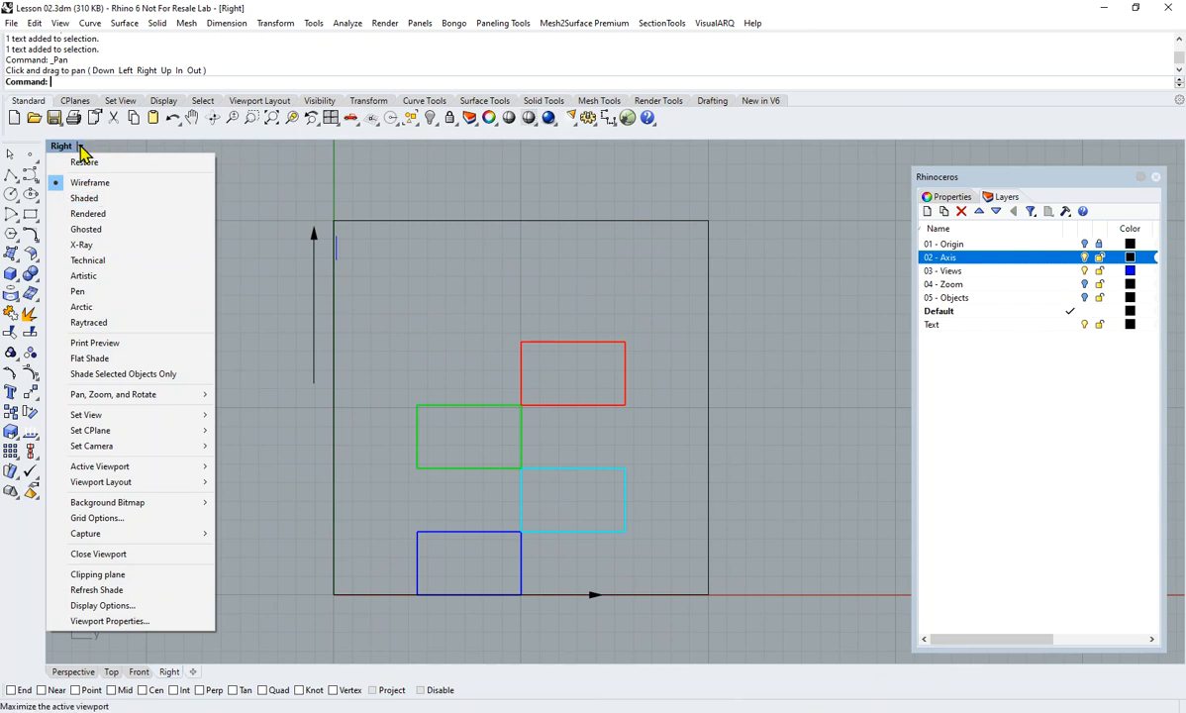
left_click(97, 202)
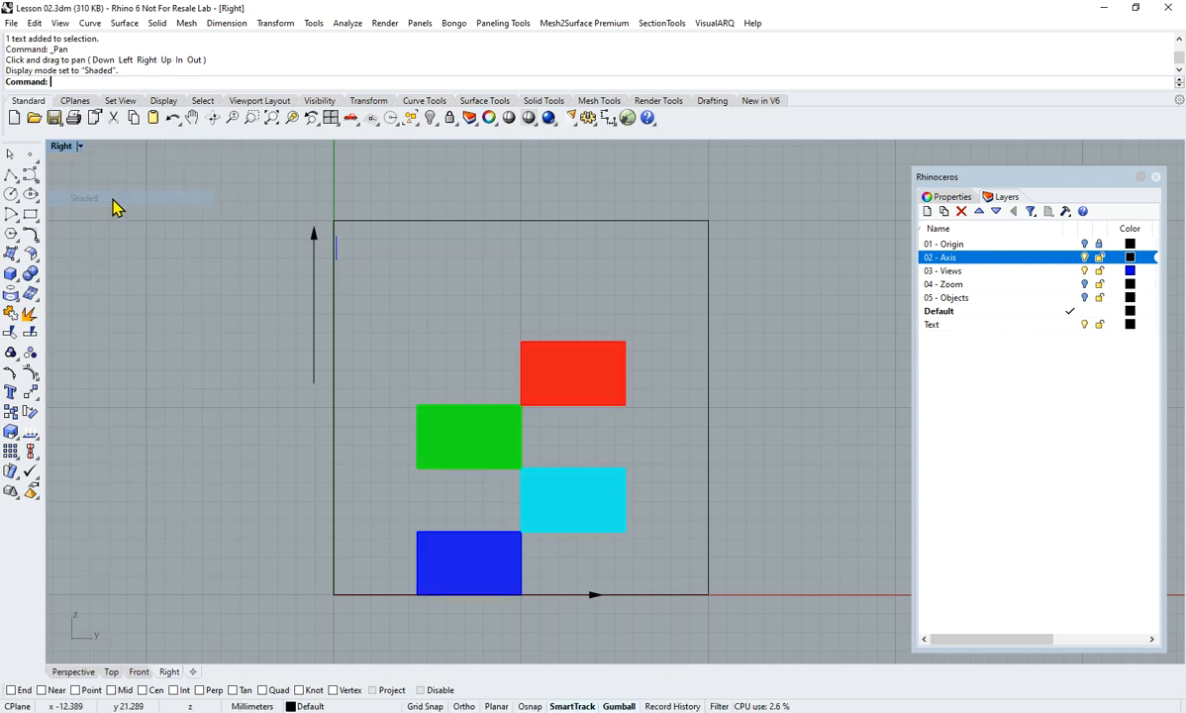
- Switch to the Perspective view and set its display mode to Shaded
left_click(83, 677)
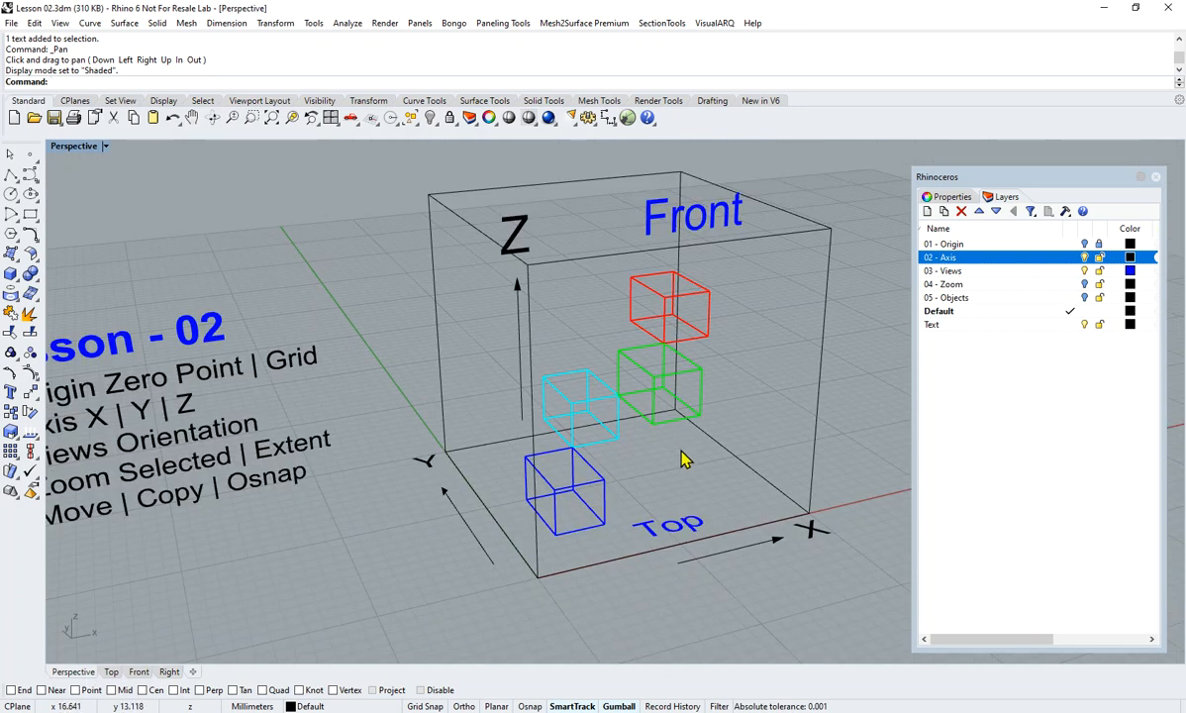
scroll(679, 459, "up", 2)
left_click(106, 147)
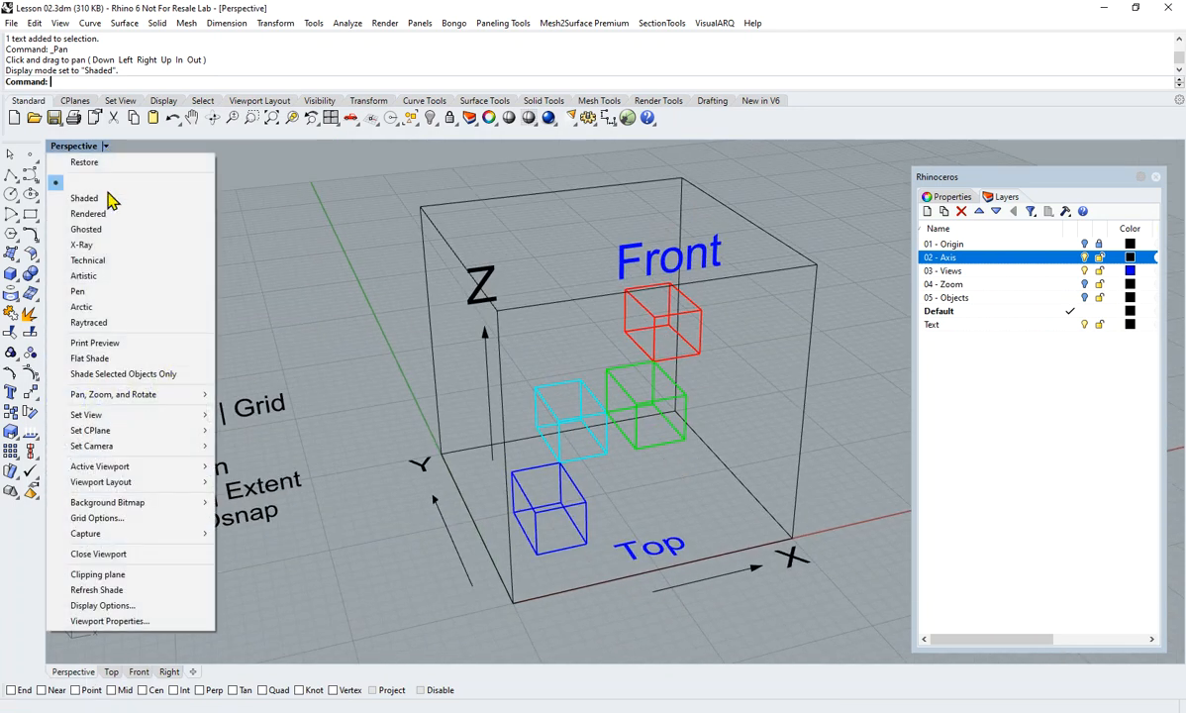
left_click(104, 199)
- Examine the shaded boxes in the axis box from several angles and review the preset Set View orientations for the Perspective viewport
right_click_drag(668, 416, 675, 278)
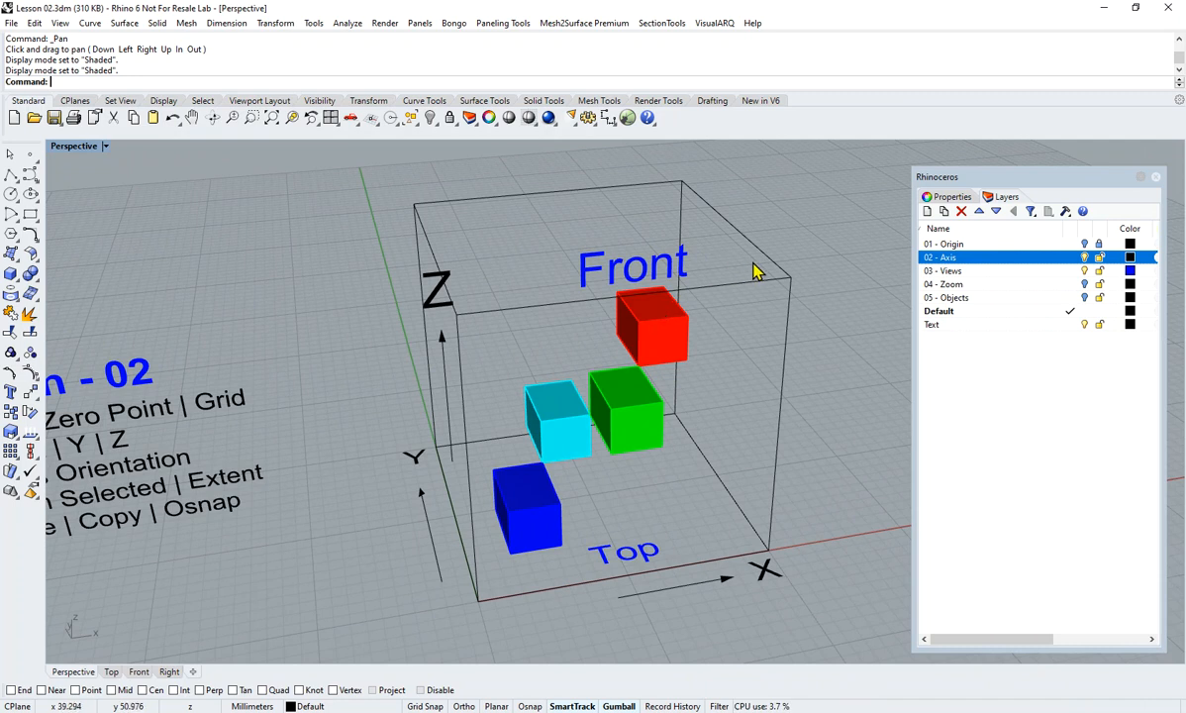
scroll(629, 336, "down", 4)
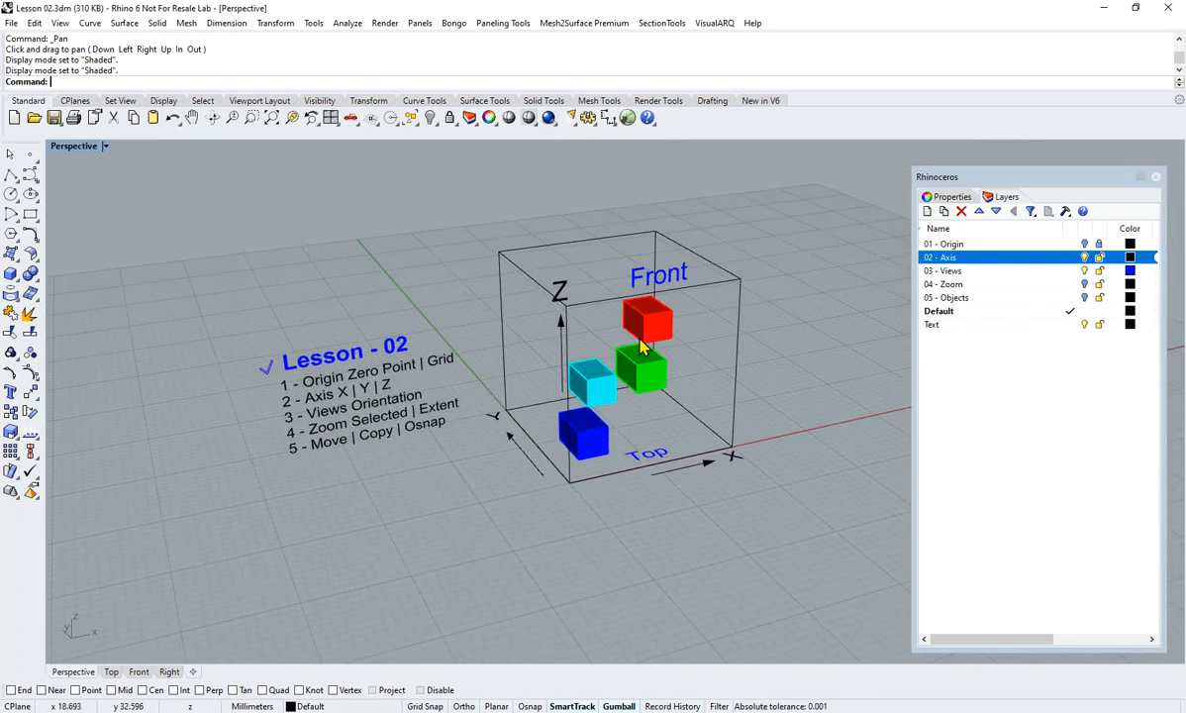
right_click_drag(710, 310, 584, 306)
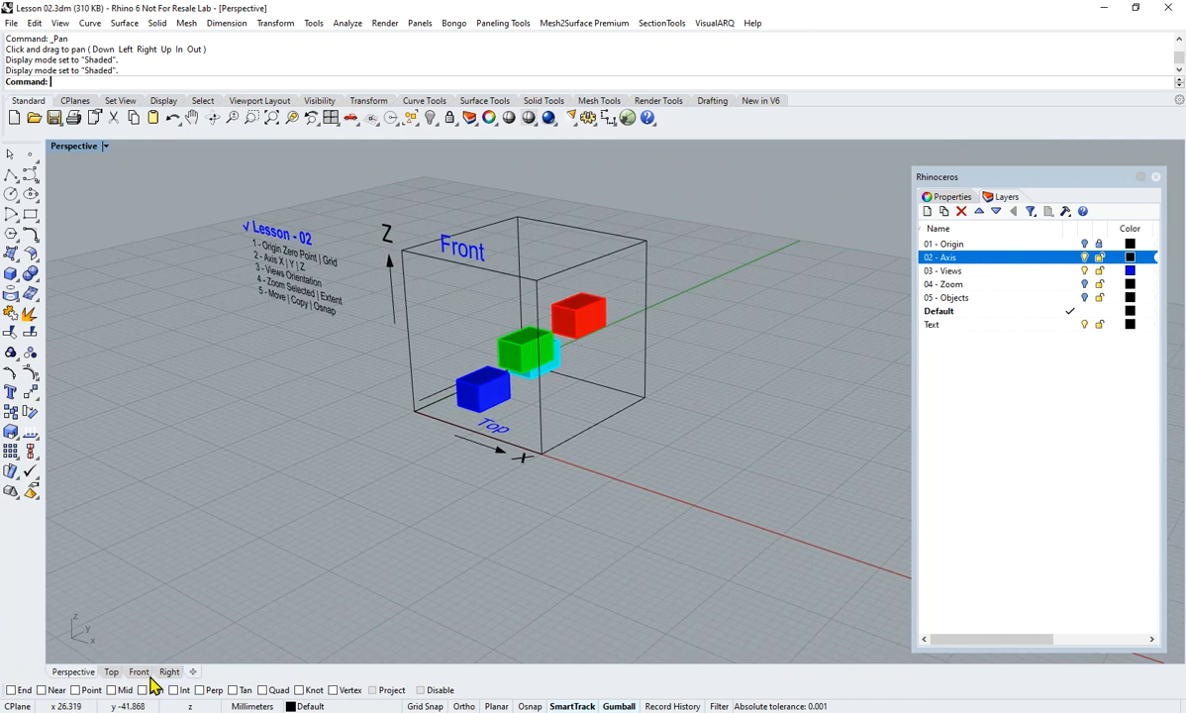
right_click_drag(511, 413, 584, 353)
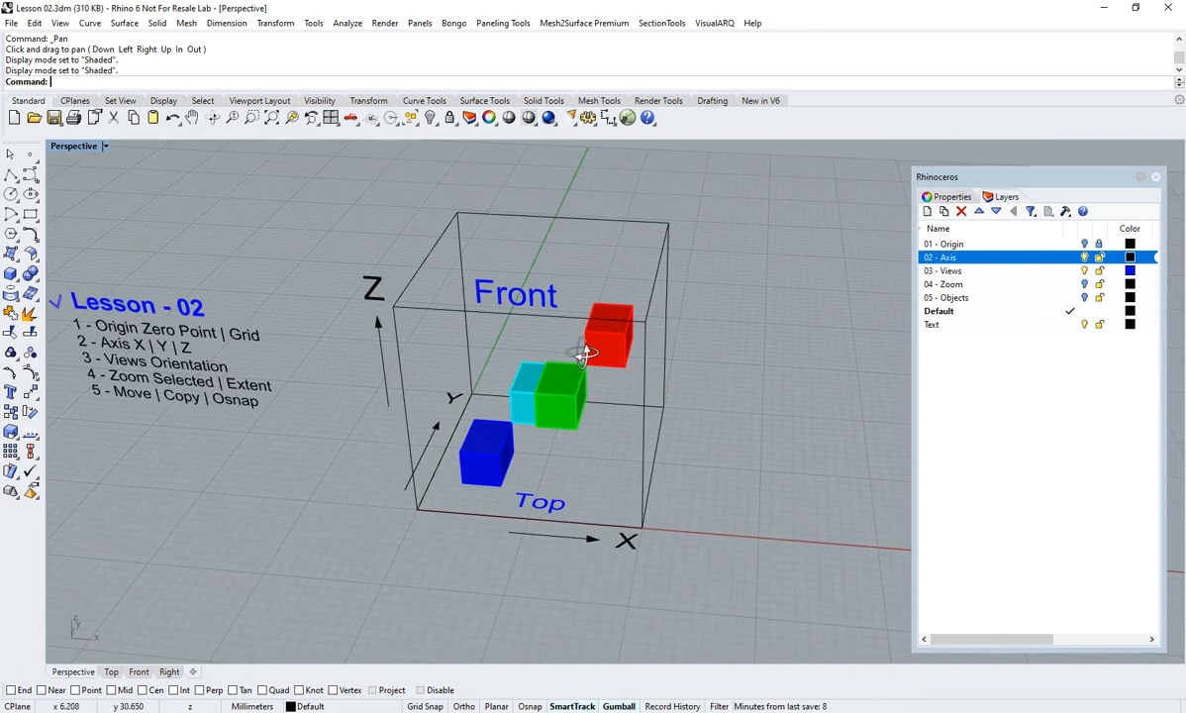
left_click(105, 147)
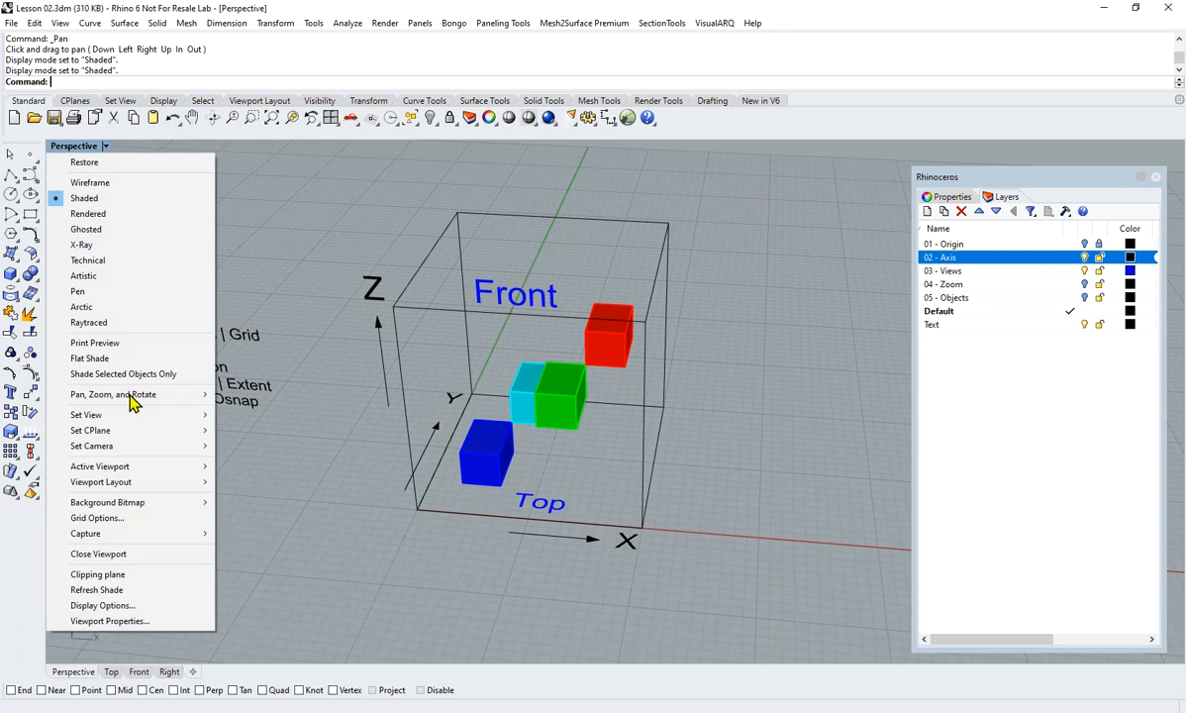
mouse_move(144, 417)
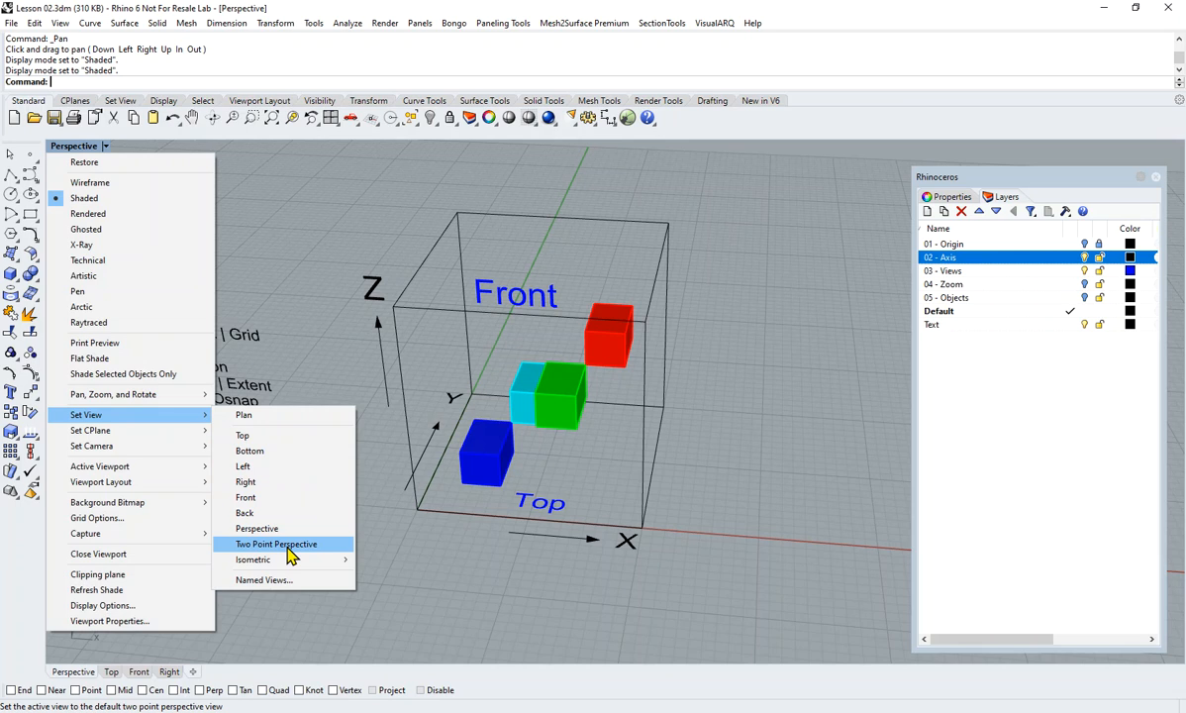
left_click(316, 257)
right_click_drag(329, 263, 660, 386)
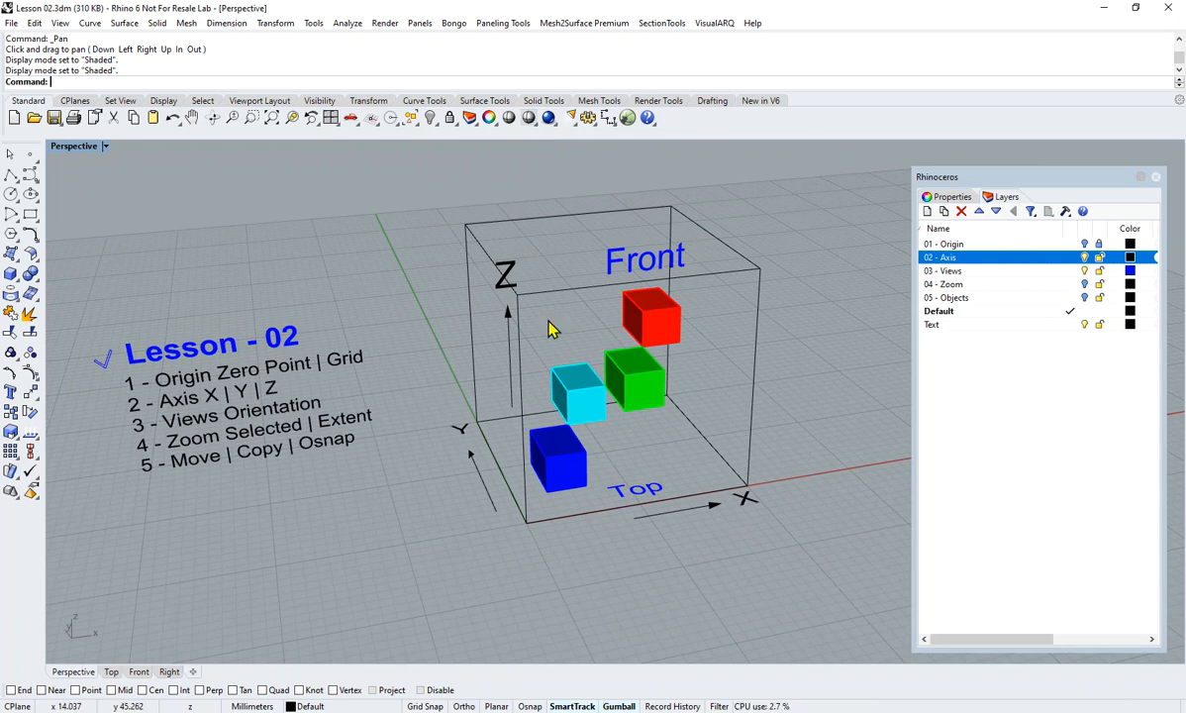
- Turn off the 02 - Axis layer and the Text layer that holds the lesson list
left_click(1084, 258)
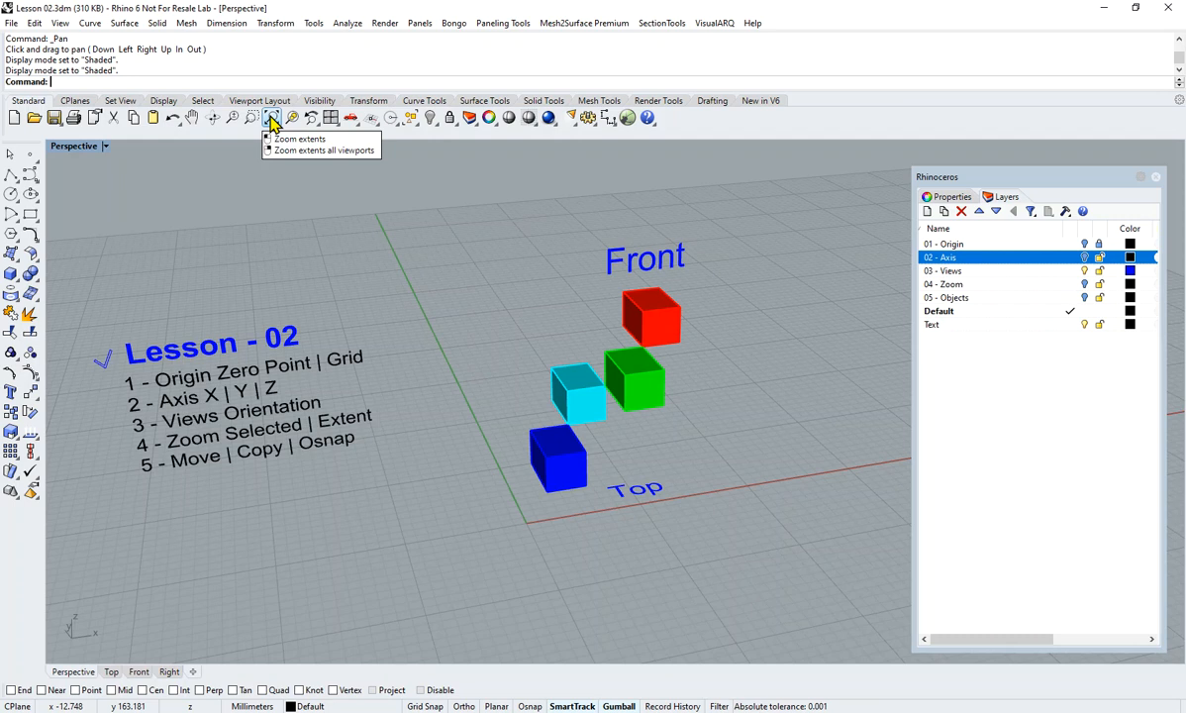
left_click(271, 119)
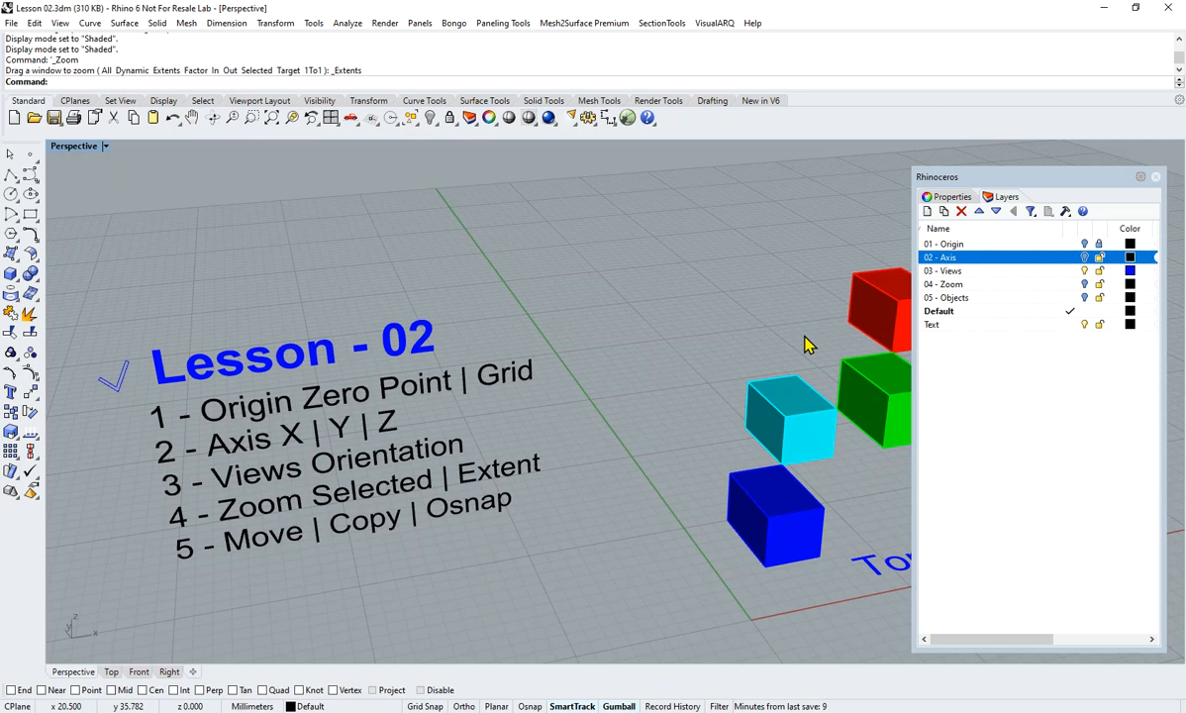
left_click_drag(530, 275, 119, 544)
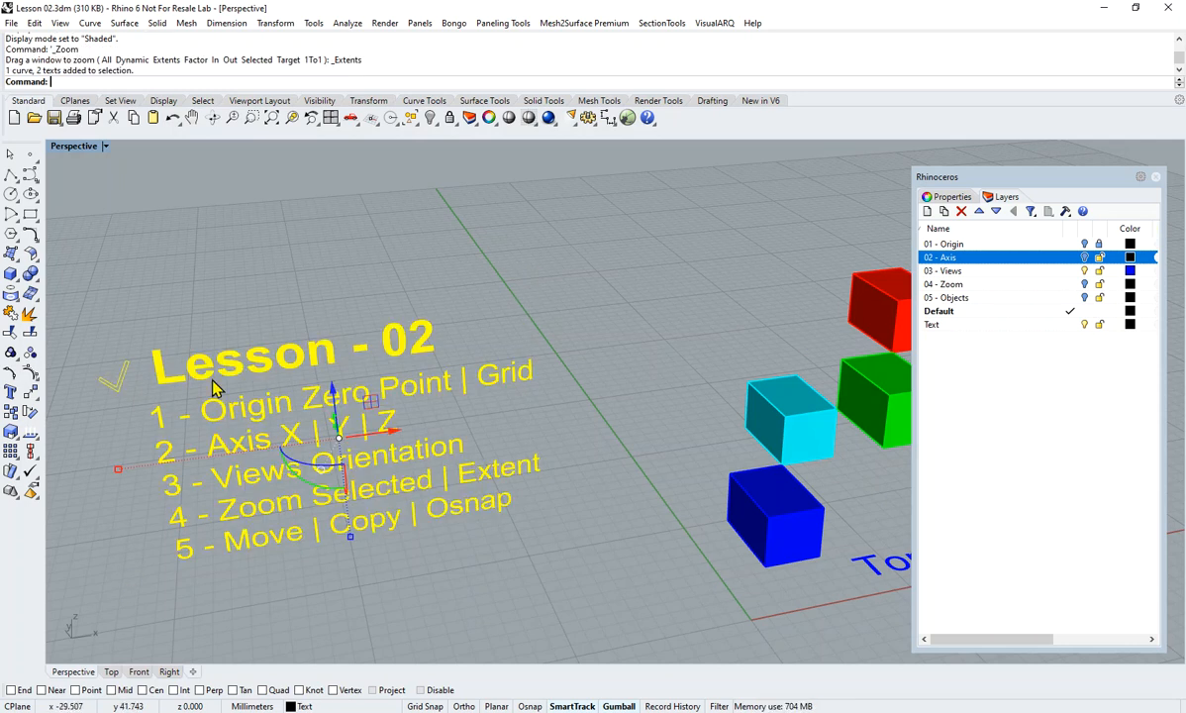
left_click(1085, 325)
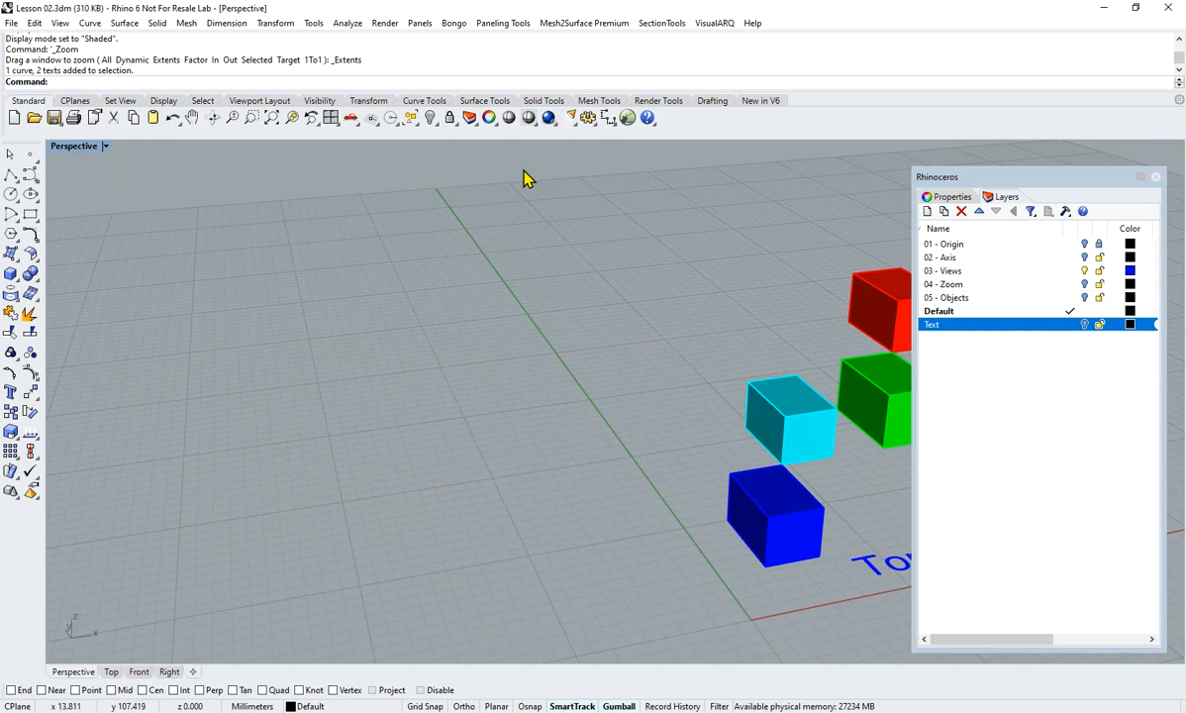
- Dock the floating Layers panel beside the viewport and zoom the Perspective view to the extents of the remaining objects
left_click_drag(1059, 177, 1173, 176)
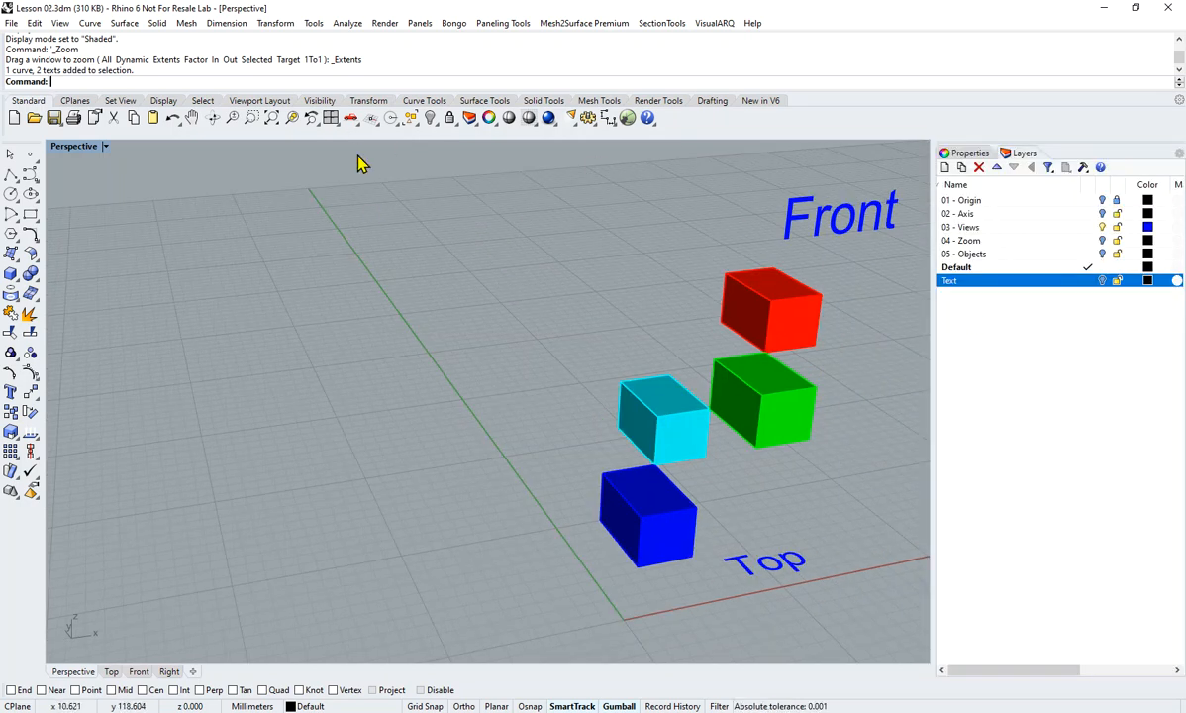
left_click(273, 118)
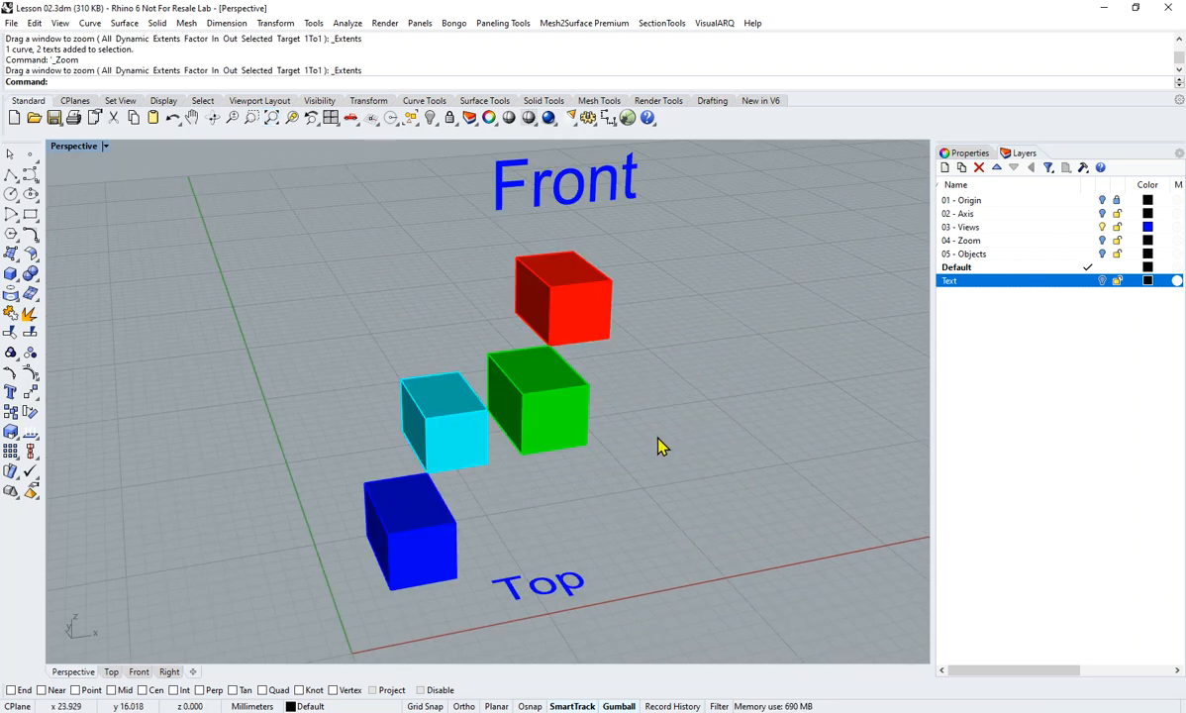
right_click_drag(638, 448, 614, 422)
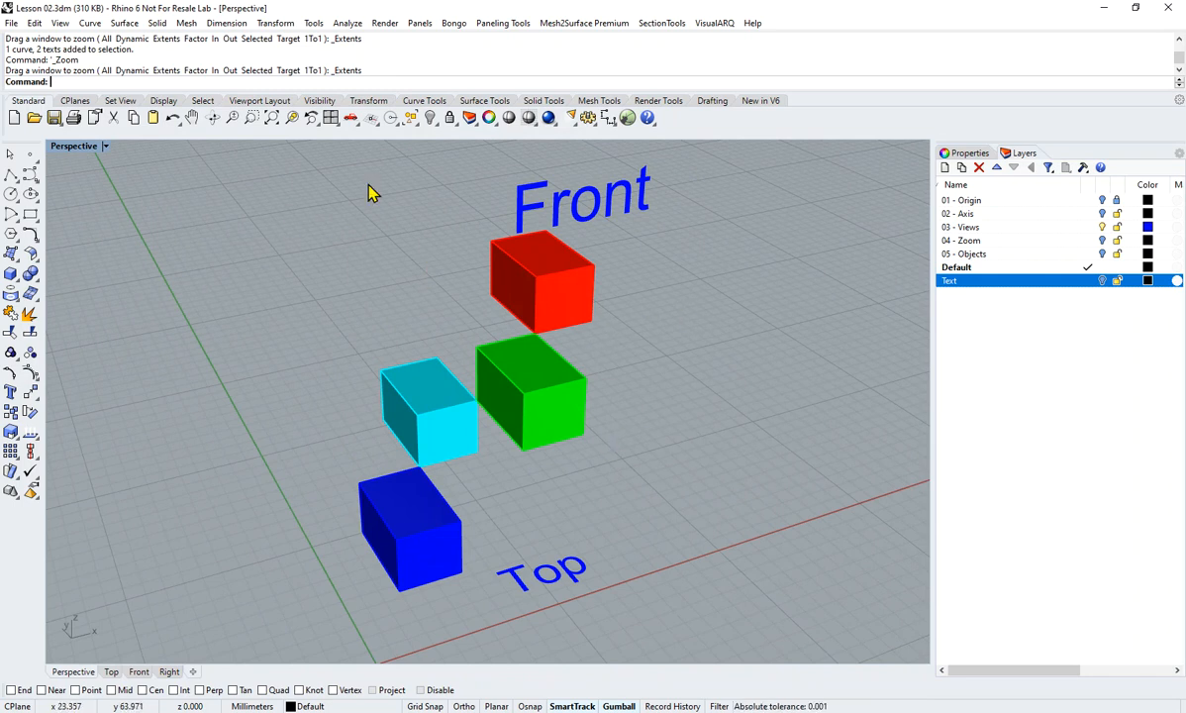
- Select the green box, zoom to the selected object and inspect it up close
left_click(526, 378)
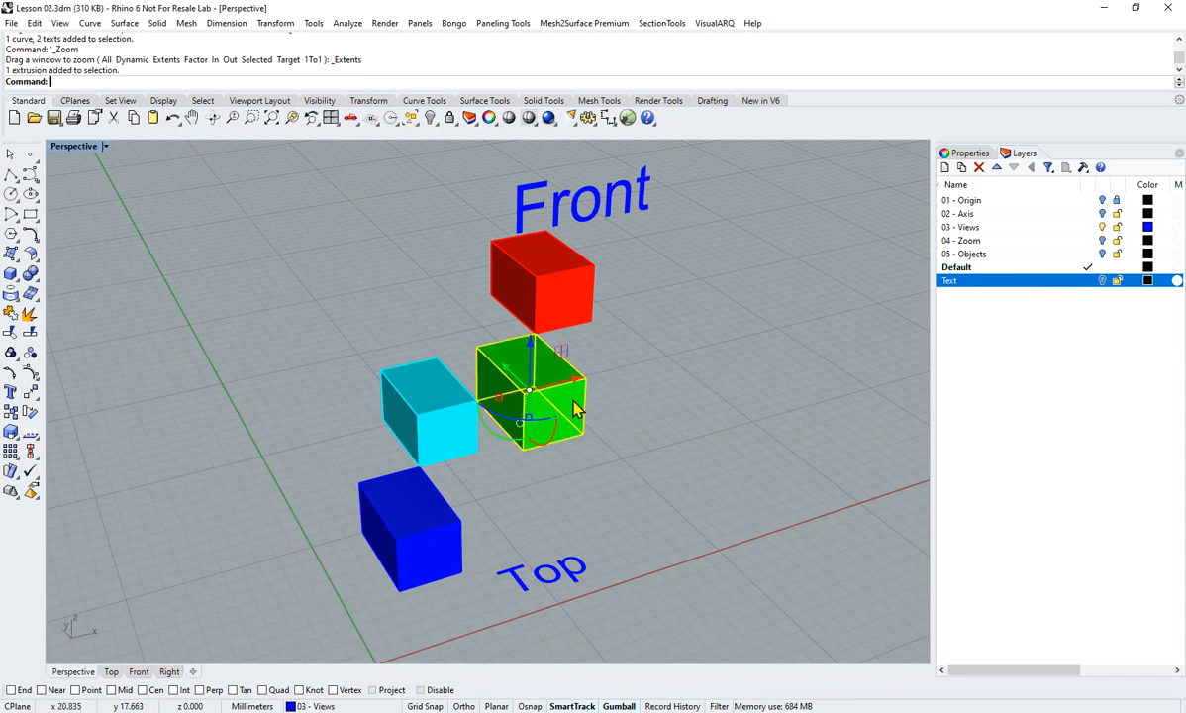
left_click(293, 119)
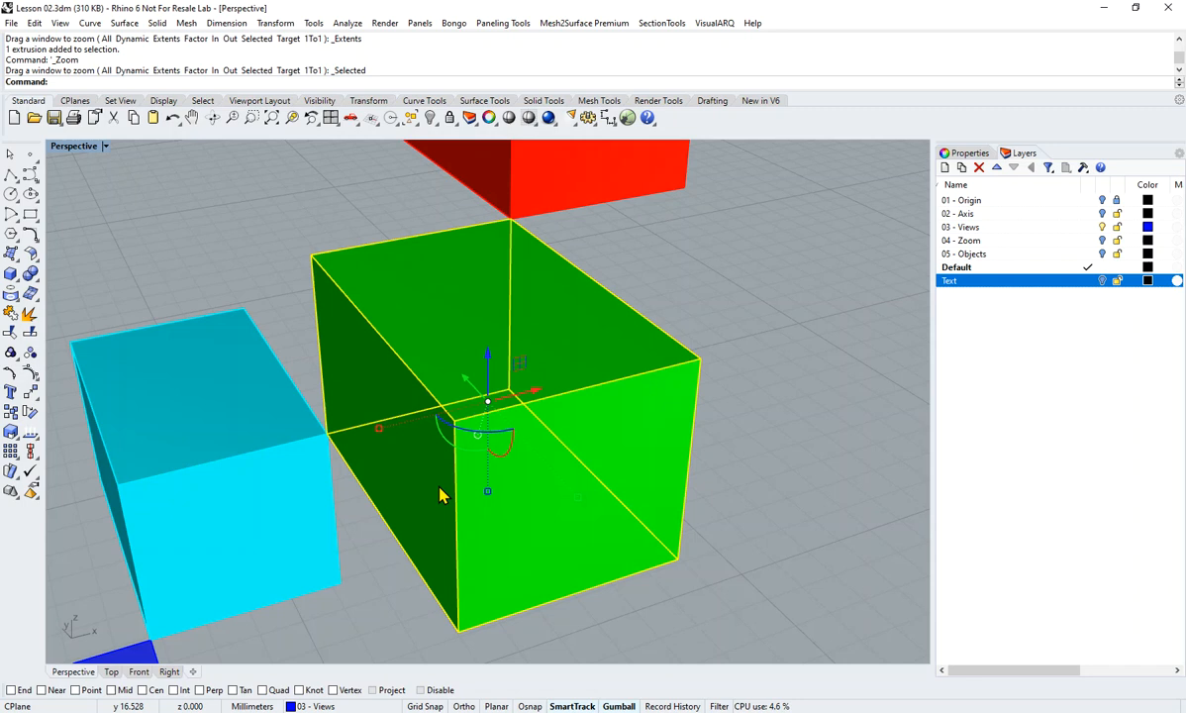
right_click_drag(440, 495, 524, 439)
scroll(439, 465, "down", 2)
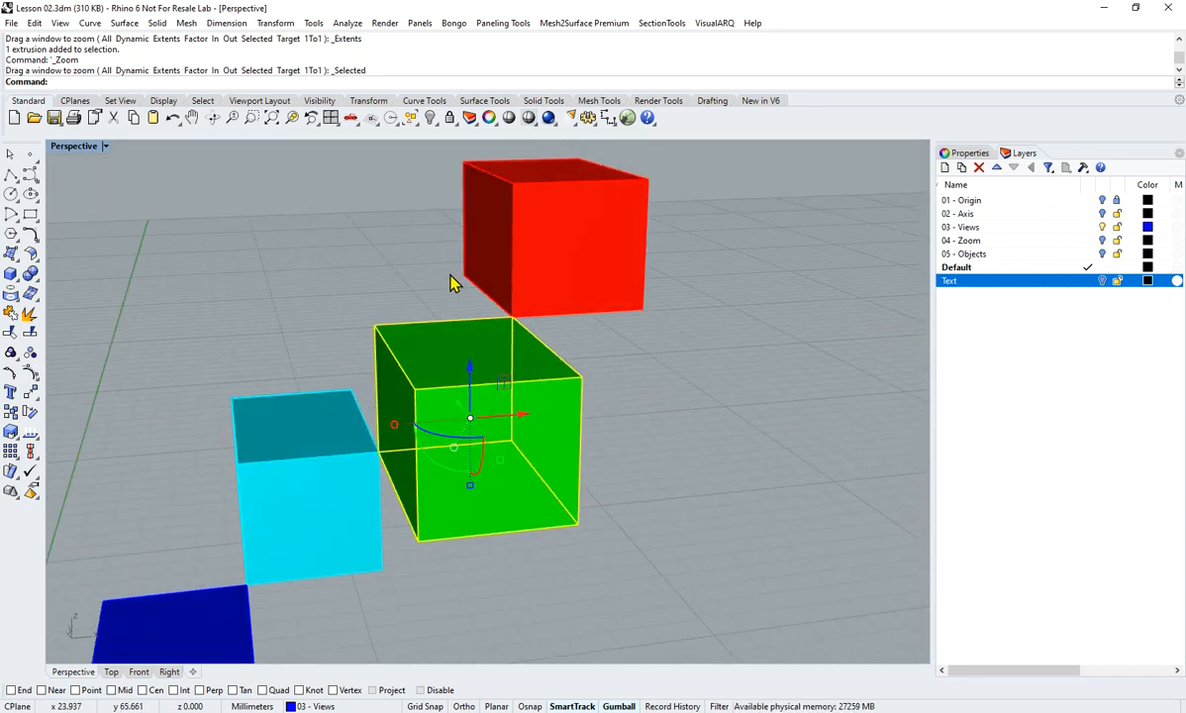
- Zoom back to the extents of all visible objects and clear the green box selection
left_click(273, 119)
right_click_drag(707, 428, 732, 440)
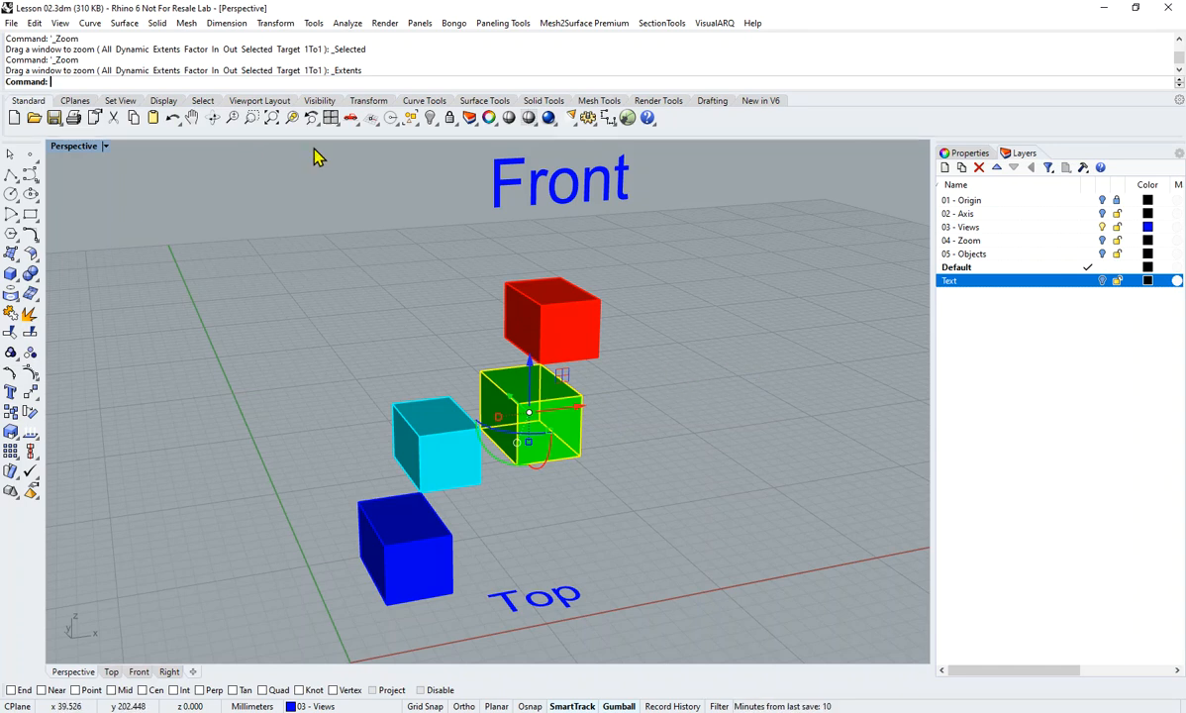
left_click(661, 440)
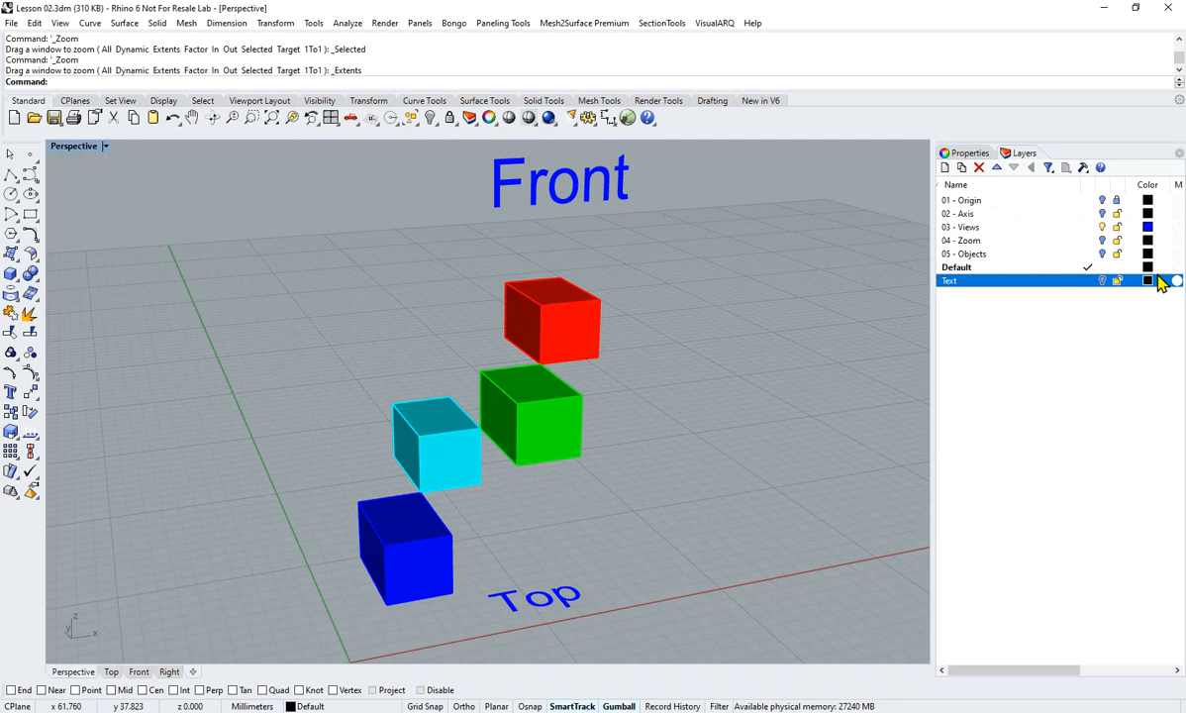
- Turn off the 03 - Views layer, turn on the 05 - Objects layer and zoom to the extents of its four solids
left_click(1105, 228)
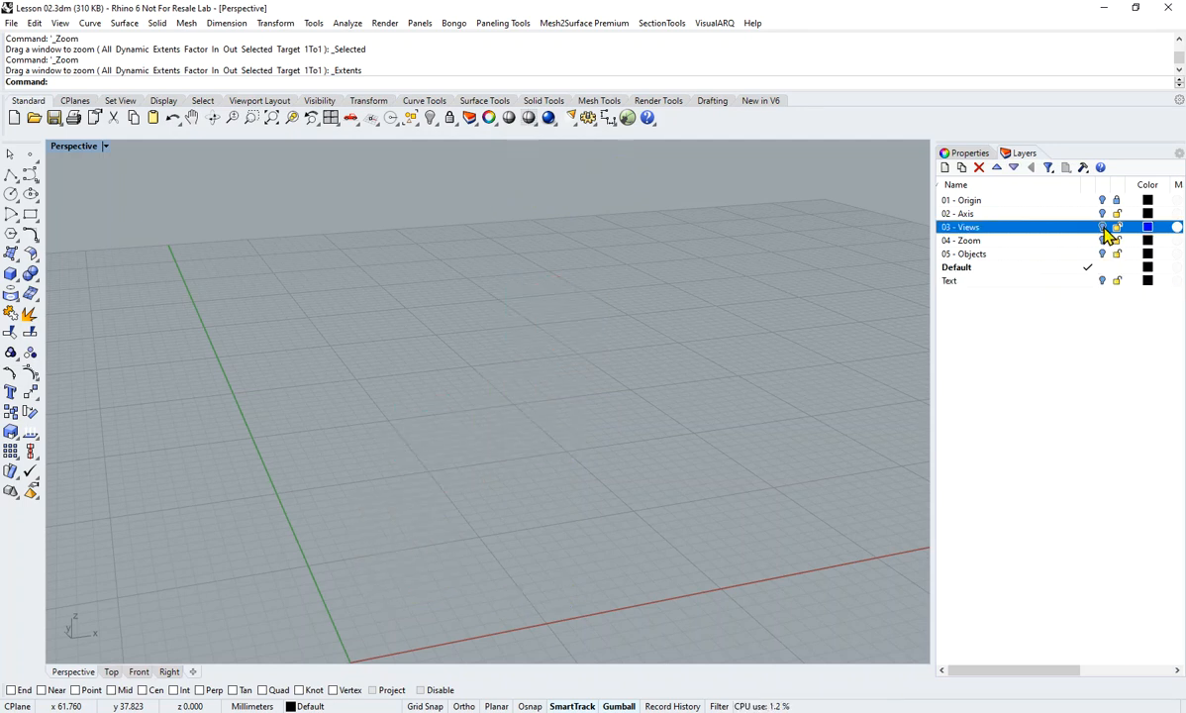
left_click(1101, 254)
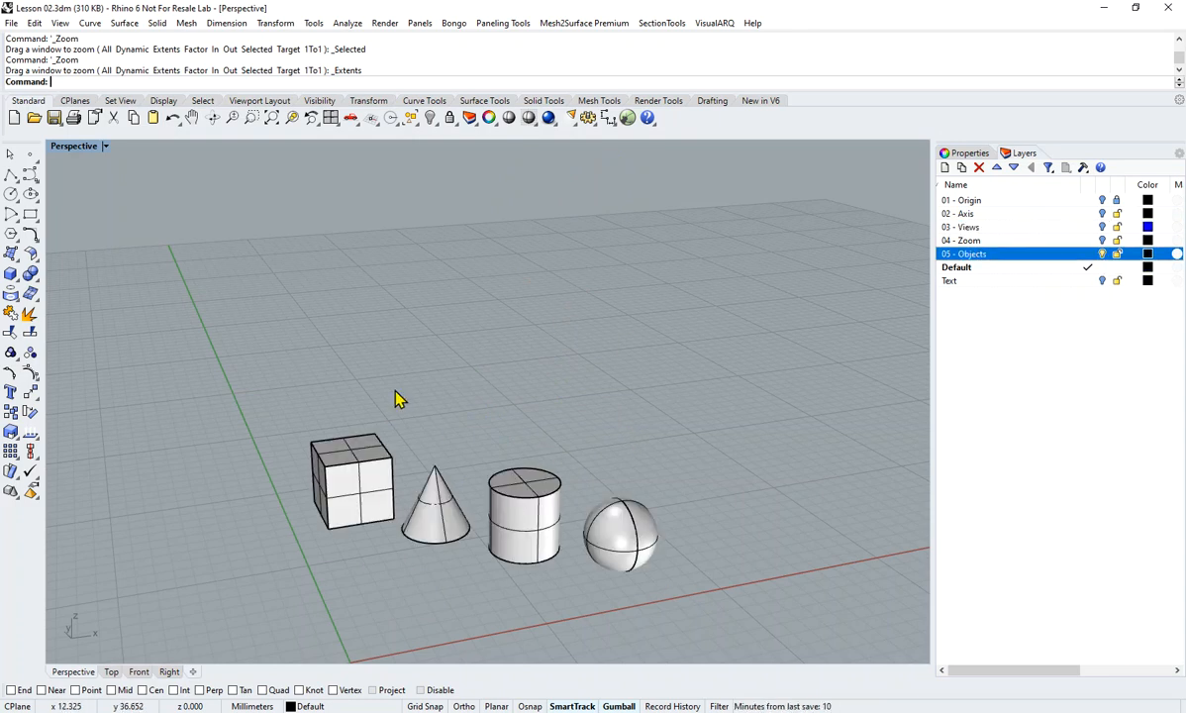
left_click(273, 119)
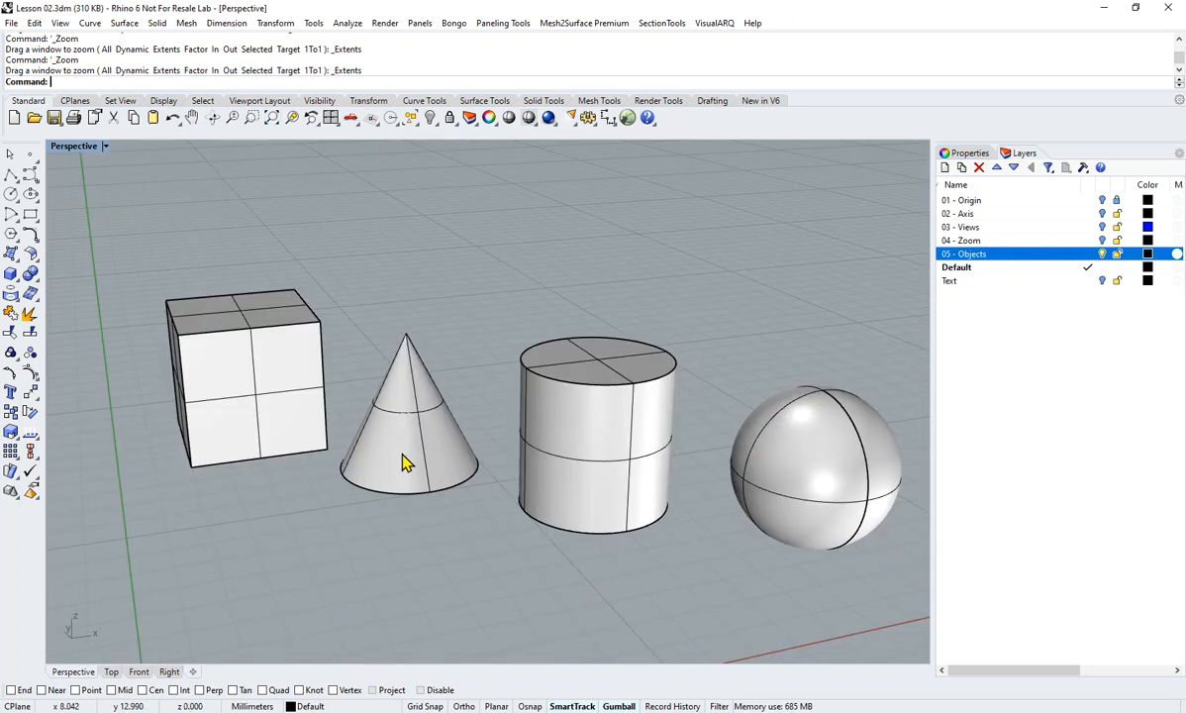
right_click_drag(414, 454, 460, 485)
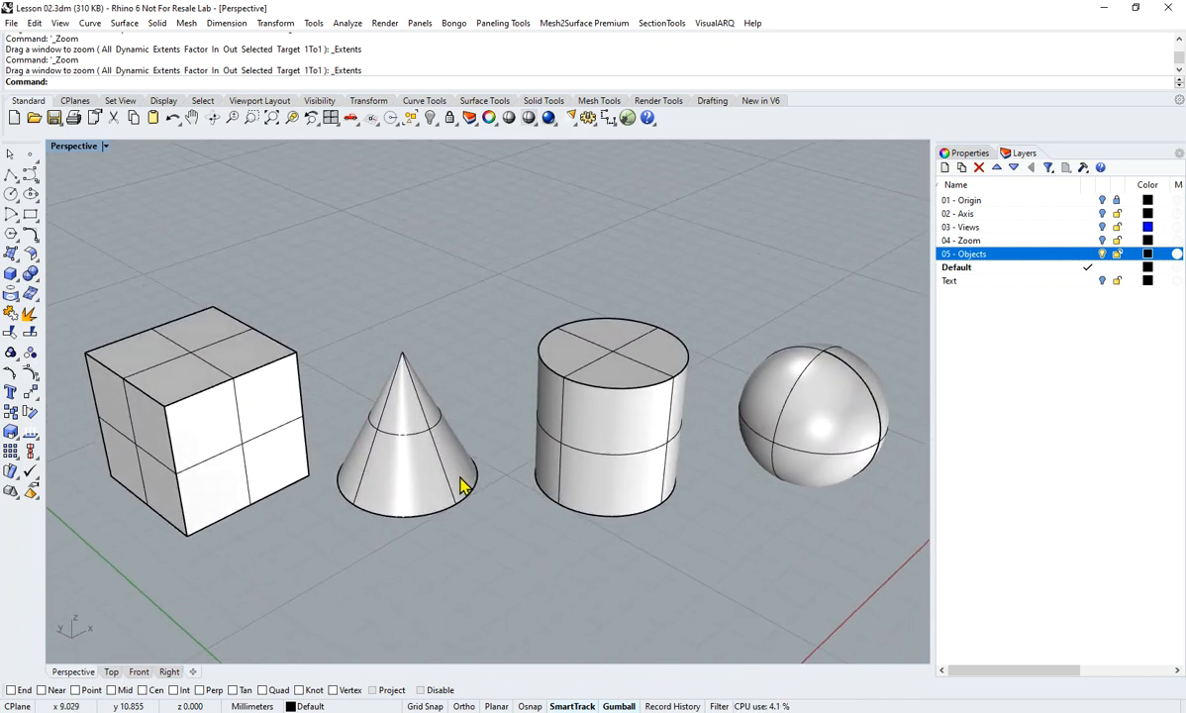
- Narrow the docked Layers panel to give the Perspective viewport more room for the four solids
left_click_drag(935, 202, 992, 196)
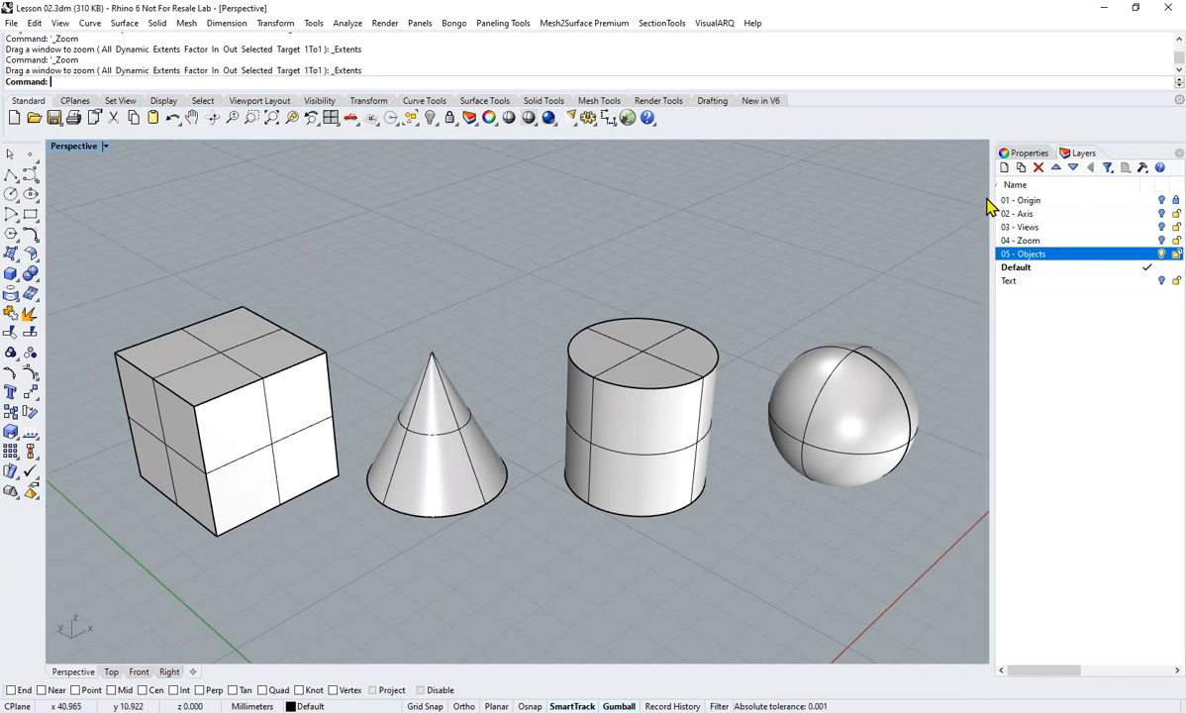
left_click_drag(998, 210, 1020, 204)
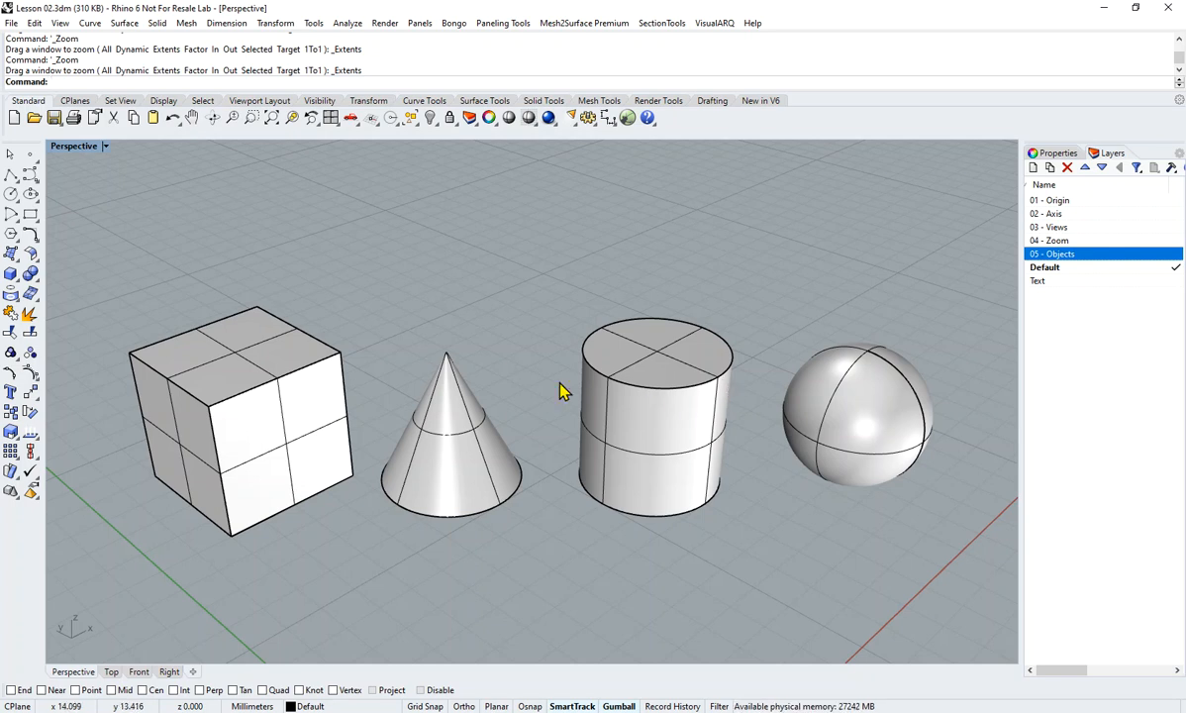
scroll(559, 391, "down", 5)
scroll(561, 405, "up", 3)
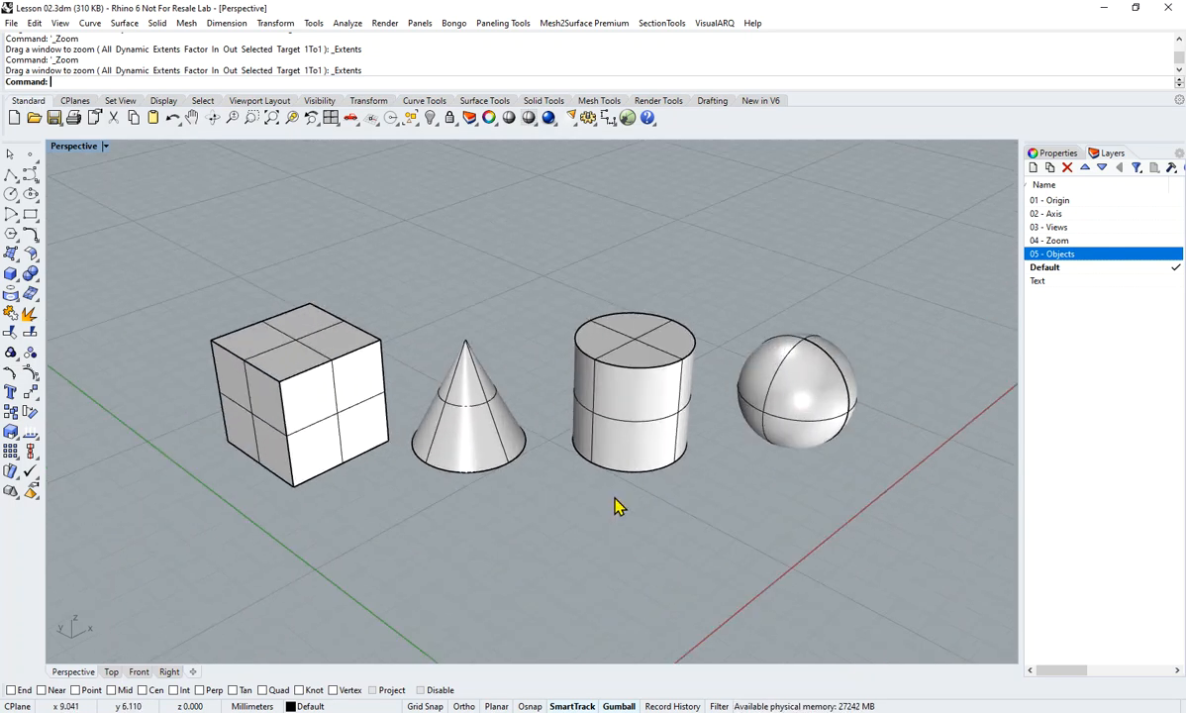
scroll(608, 500, "up", 2)
- Shift the Perspective view with the Pan tool and zoom out and in around the cube, cone, cylinder and sphere
left_click(211, 119)
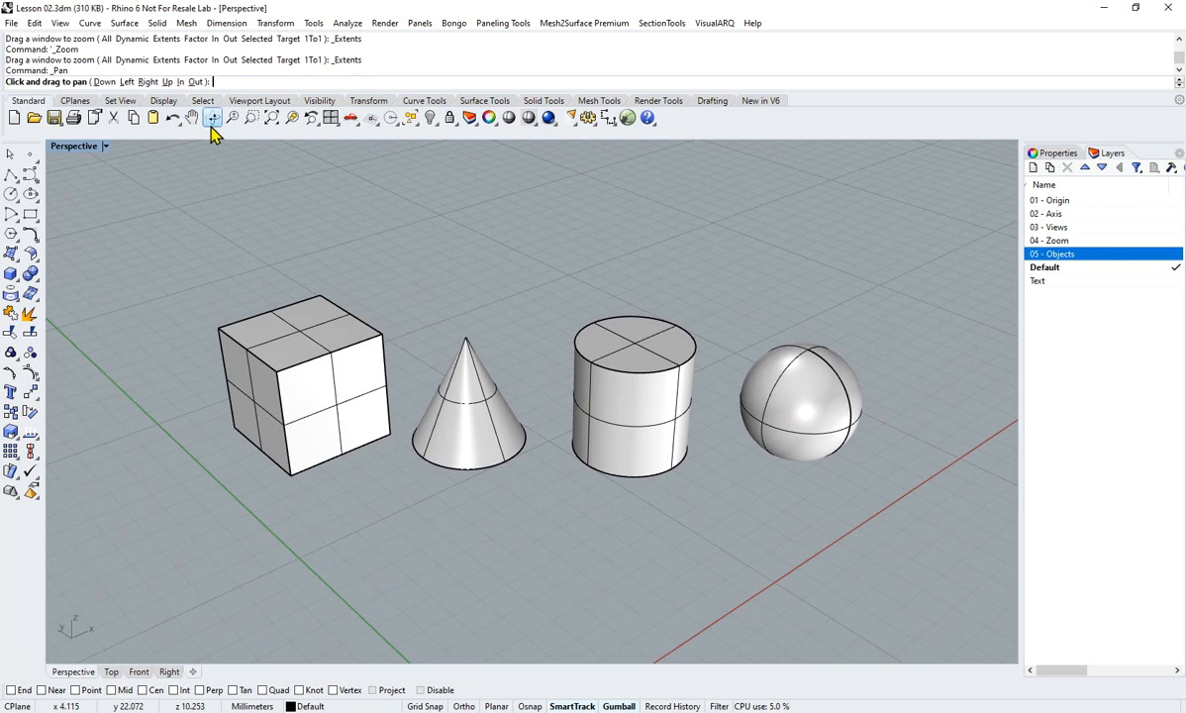
left_click_drag(765, 463, 659, 398)
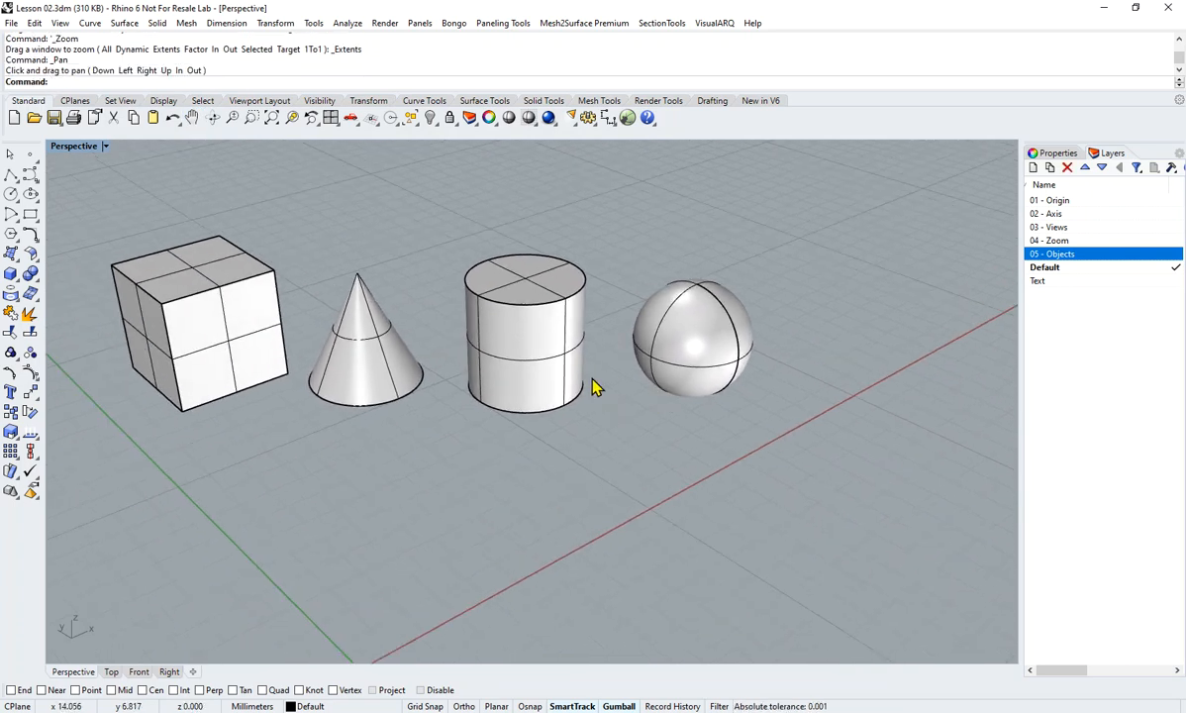
scroll(592, 384, "down", 1)
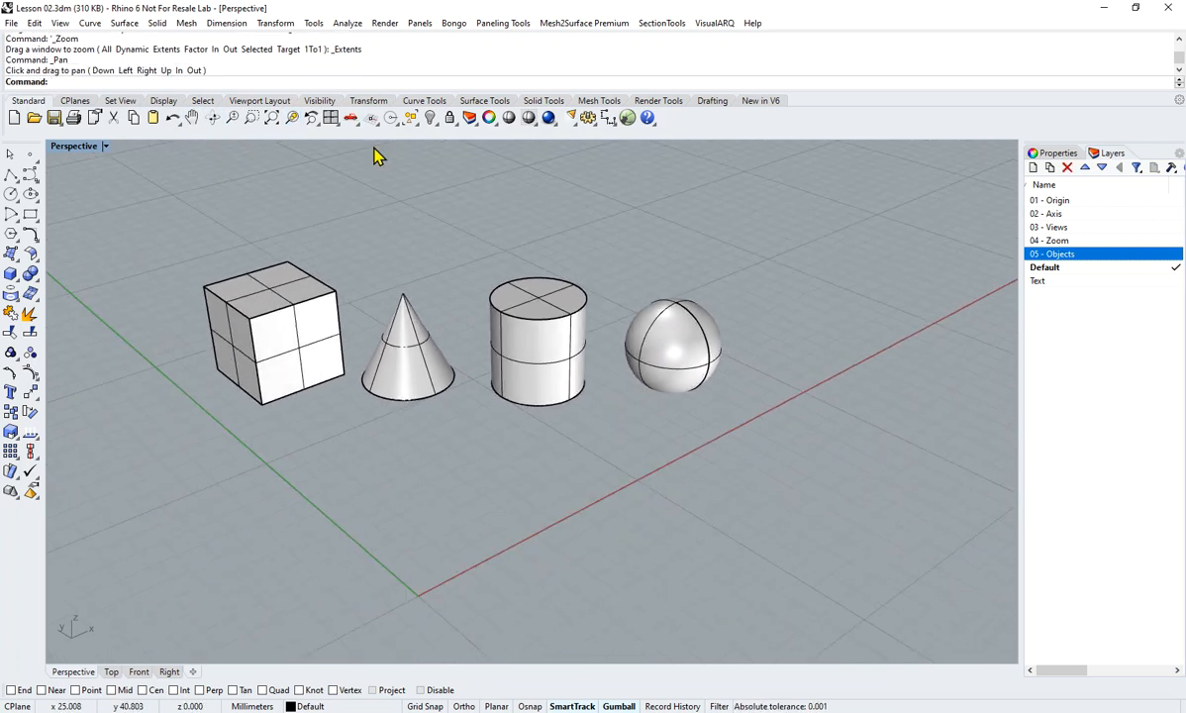
scroll(738, 368, "up", 3)
scroll(523, 405, "down", 8)
scroll(554, 438, "up", 10)
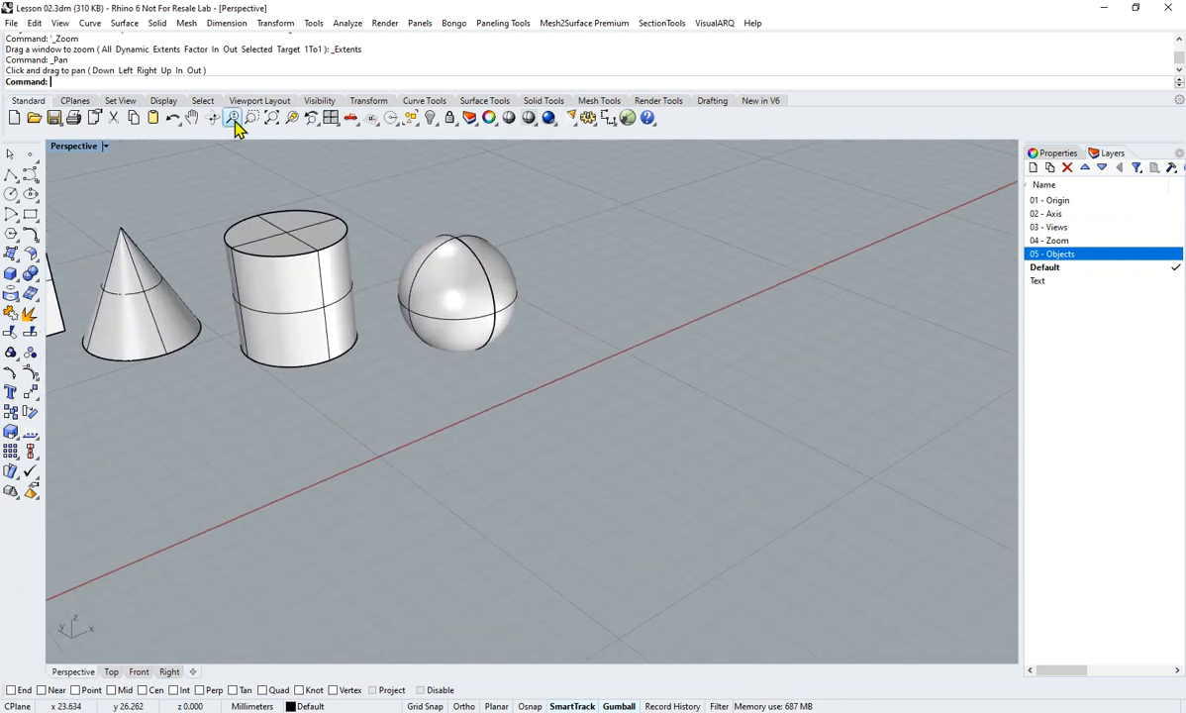
- Pan the Perspective view with the Pan tool and orbit around the four solids to see them from other angles
left_click(192, 117)
left_click_drag(336, 272, 779, 244)
key("Return")
right_click_drag(800, 360, 572, 381)
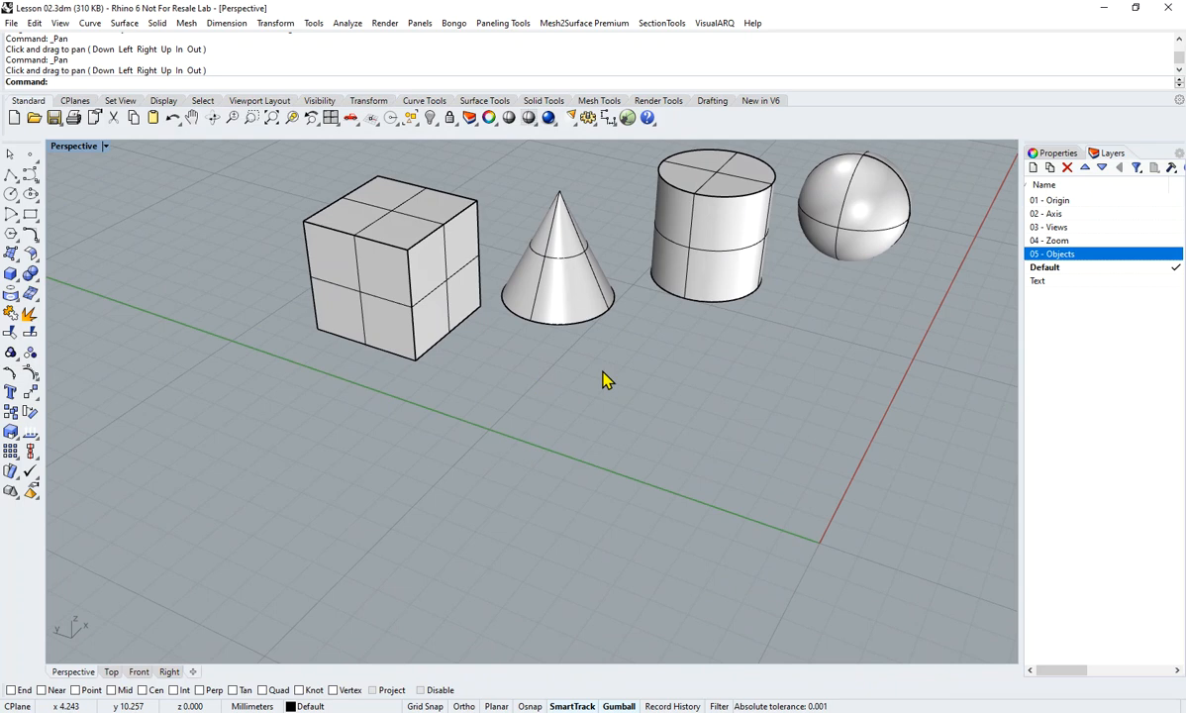
right_click_drag(736, 351, 804, 317)
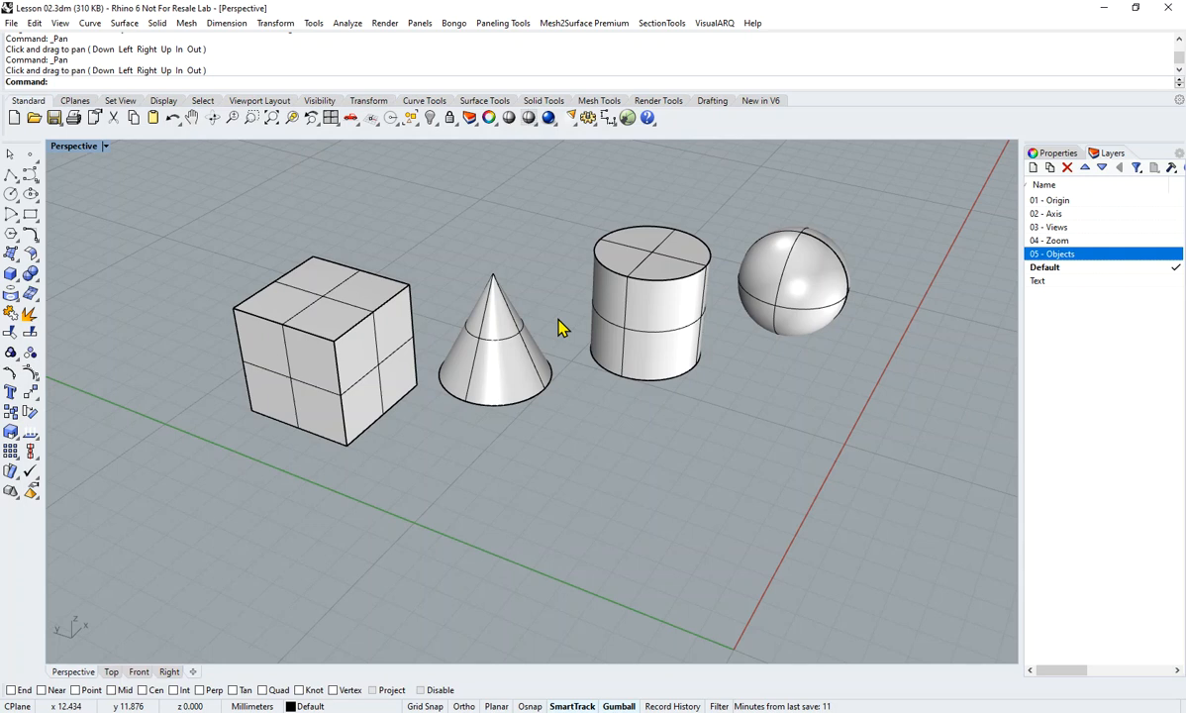
right_click_drag(662, 336, 770, 388, "shift")
right_click_drag(683, 436, 574, 453)
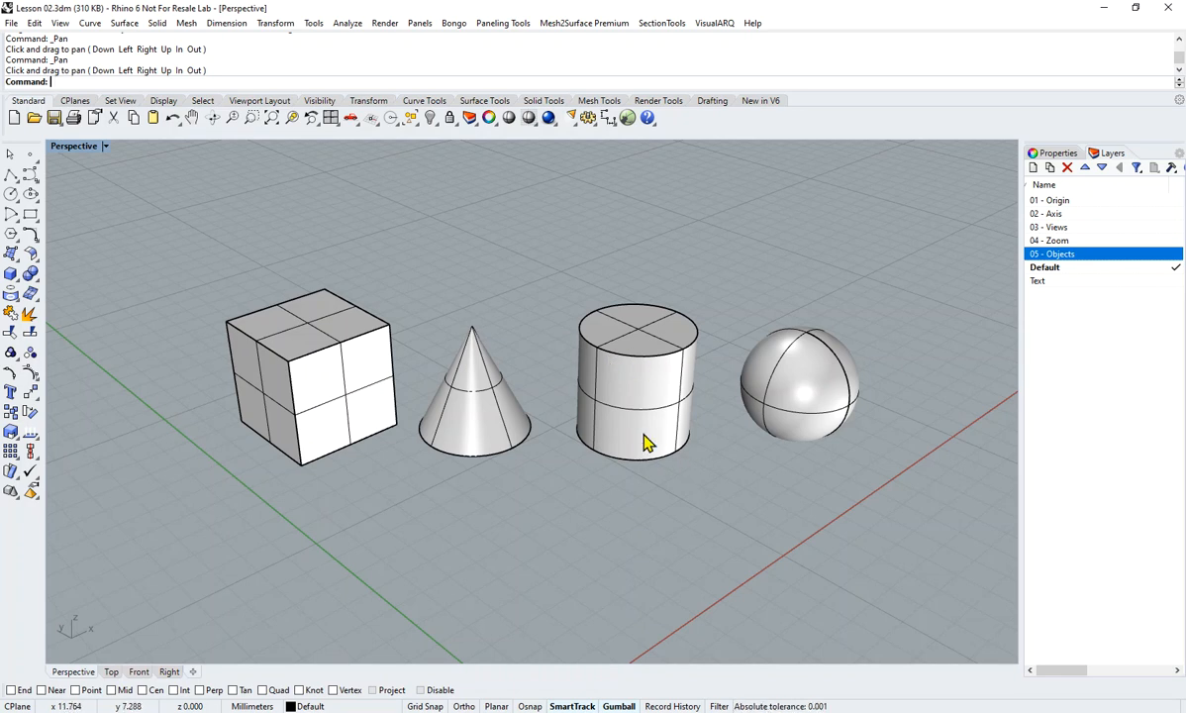
- Zoom out and pan away from the solids, restore the view with Zoom Extents and orbit around them again
scroll(645, 442, "down", 3)
right_click_drag(666, 444, 321, 217, "shift")
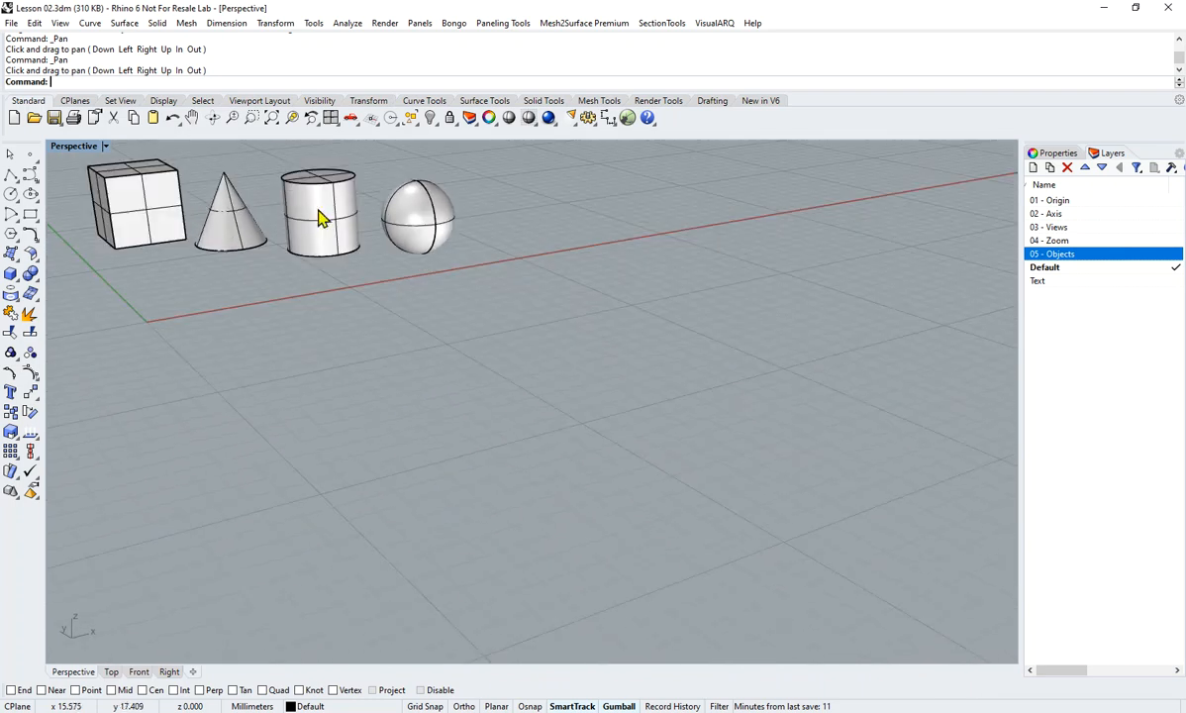
left_click(272, 118)
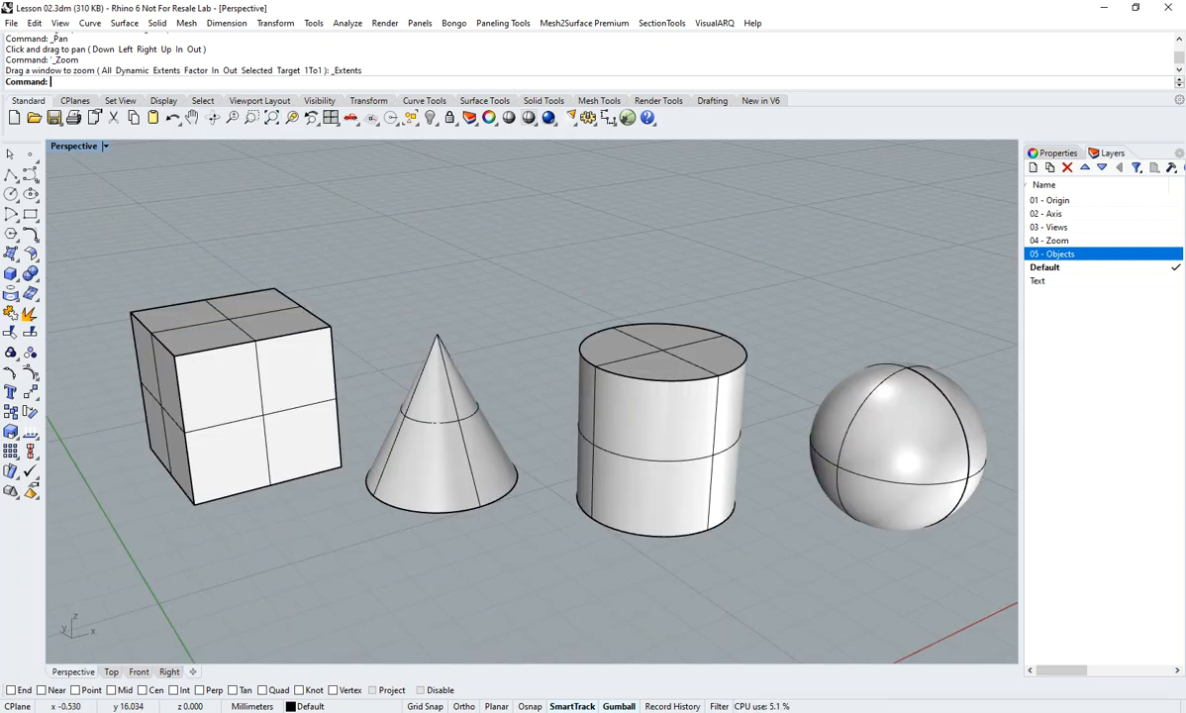
right_click_drag(747, 399, 105, 415)
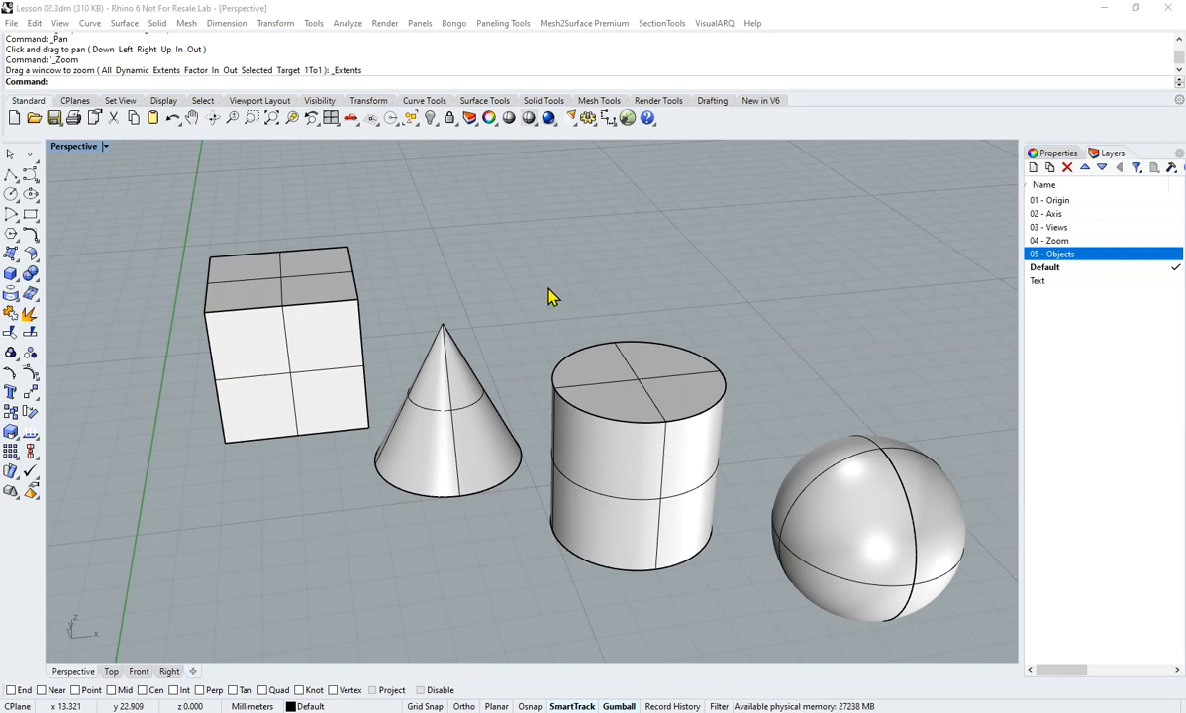
- Widen the docked Layers panel and turn on the Text layer to show the Lesson - 02 topic list beside the solids
left_click(391, 120)
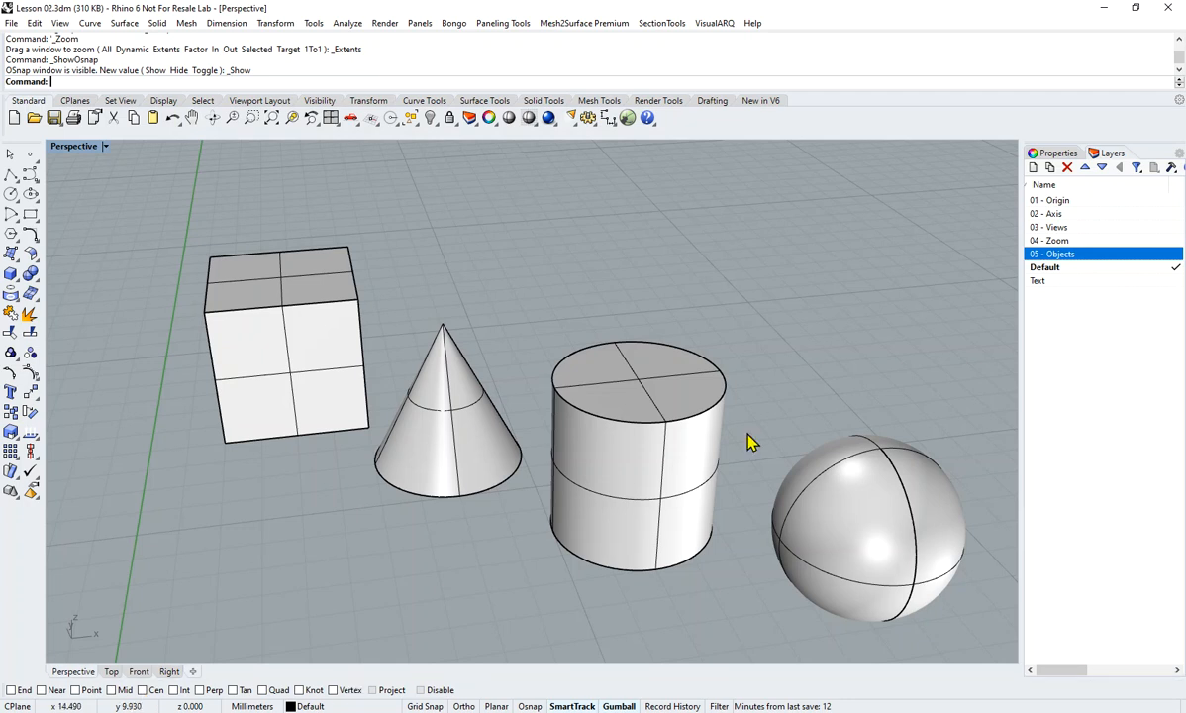
left_click(1088, 281)
left_click_drag(1018, 269, 970, 266)
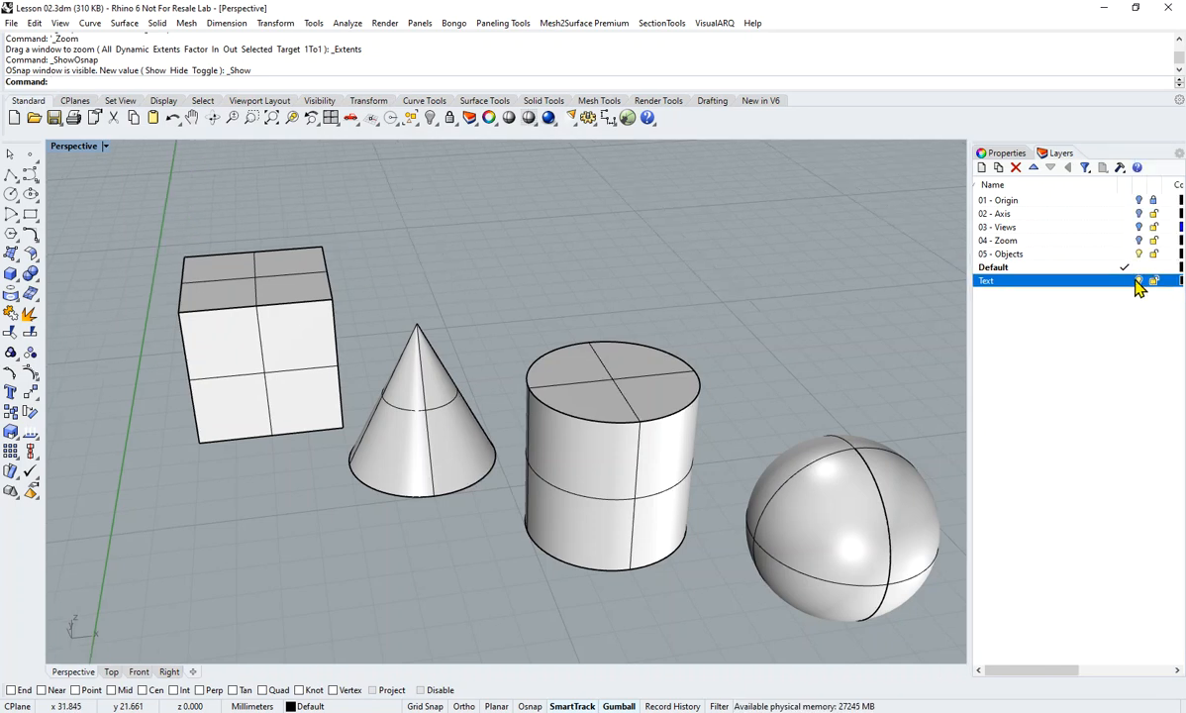
scroll(574, 267, "down", 5)
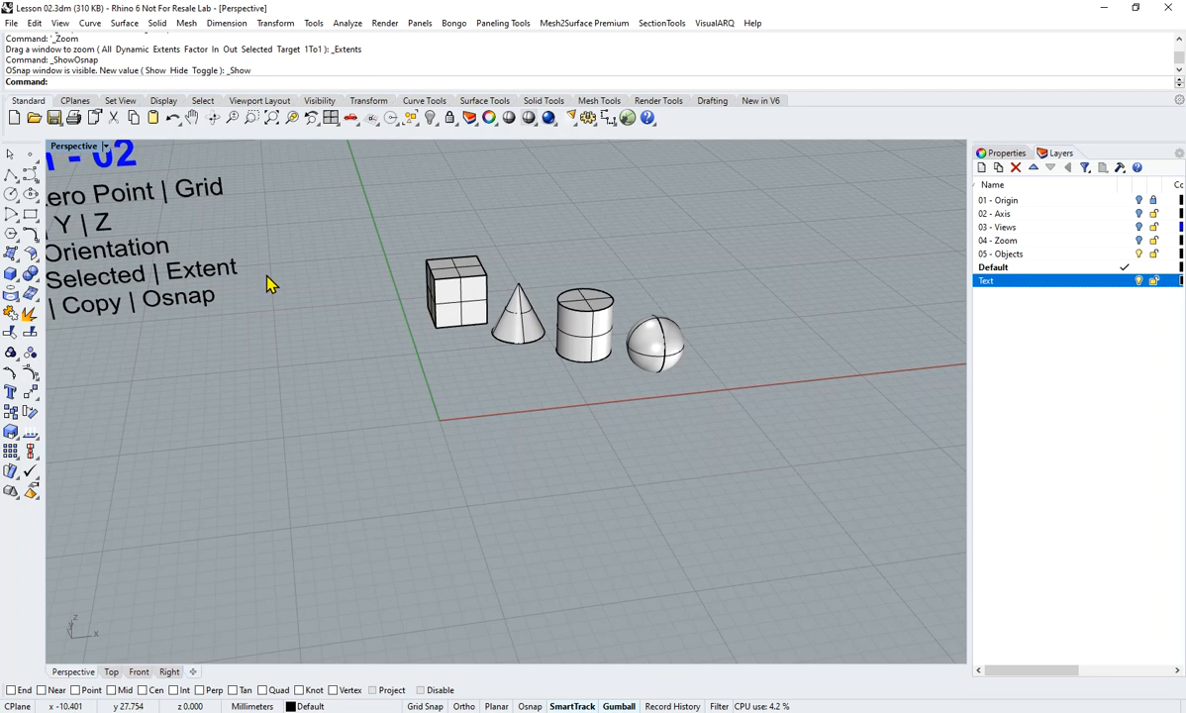
right_click_drag(266, 284, 410, 381, "shift")
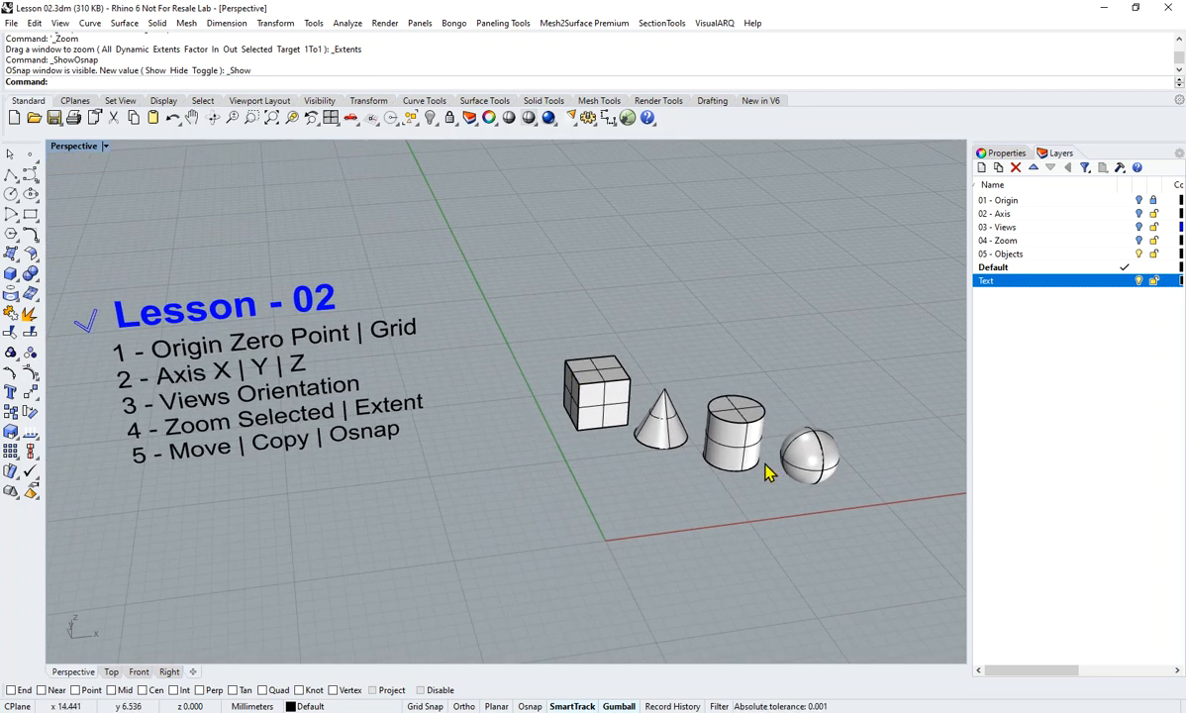
- Move the cylinder with the Move command from the middle of its base to a freely chosen spot behind the cube
scroll(778, 426, "up", 5)
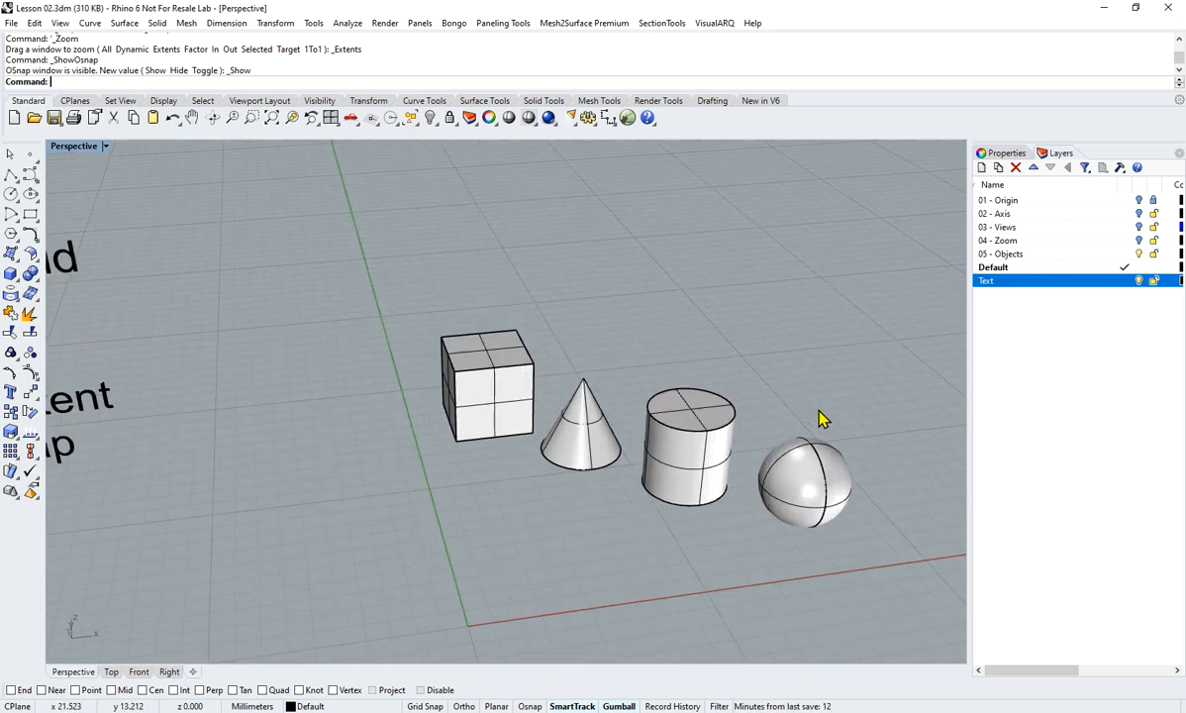
right_click_drag(762, 431, 831, 370, "shift")
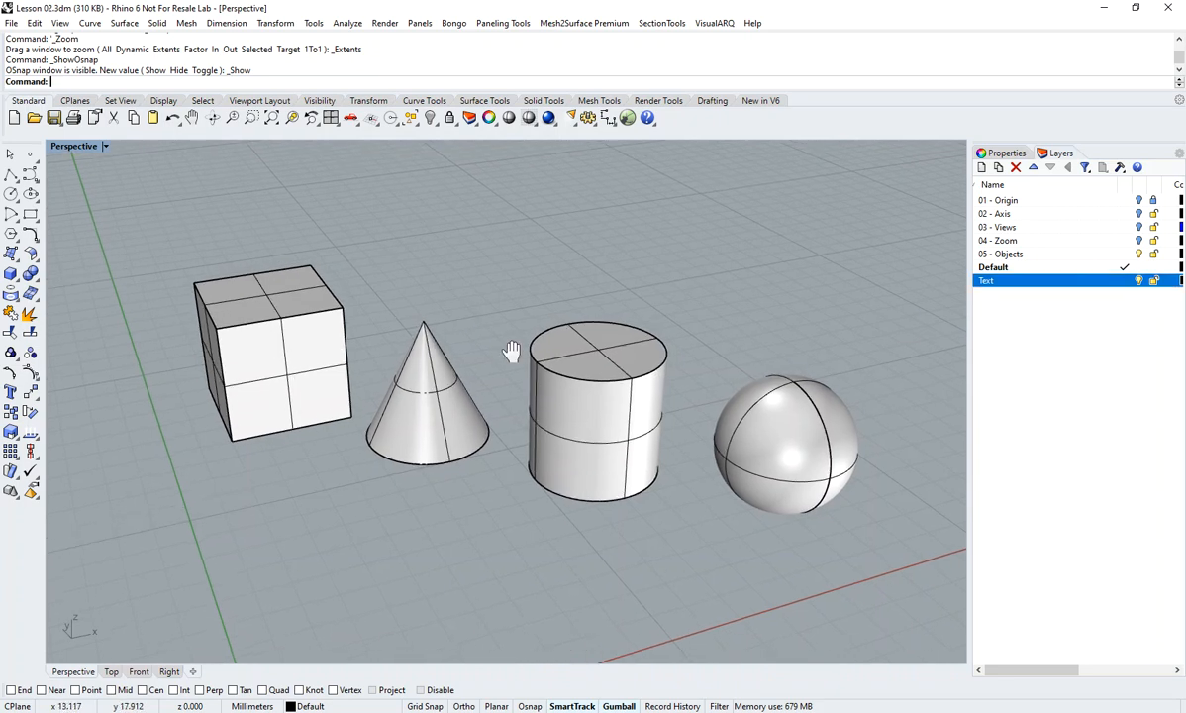
scroll(535, 353, "up", 3)
right_click_drag(739, 364, 728, 353, "shift")
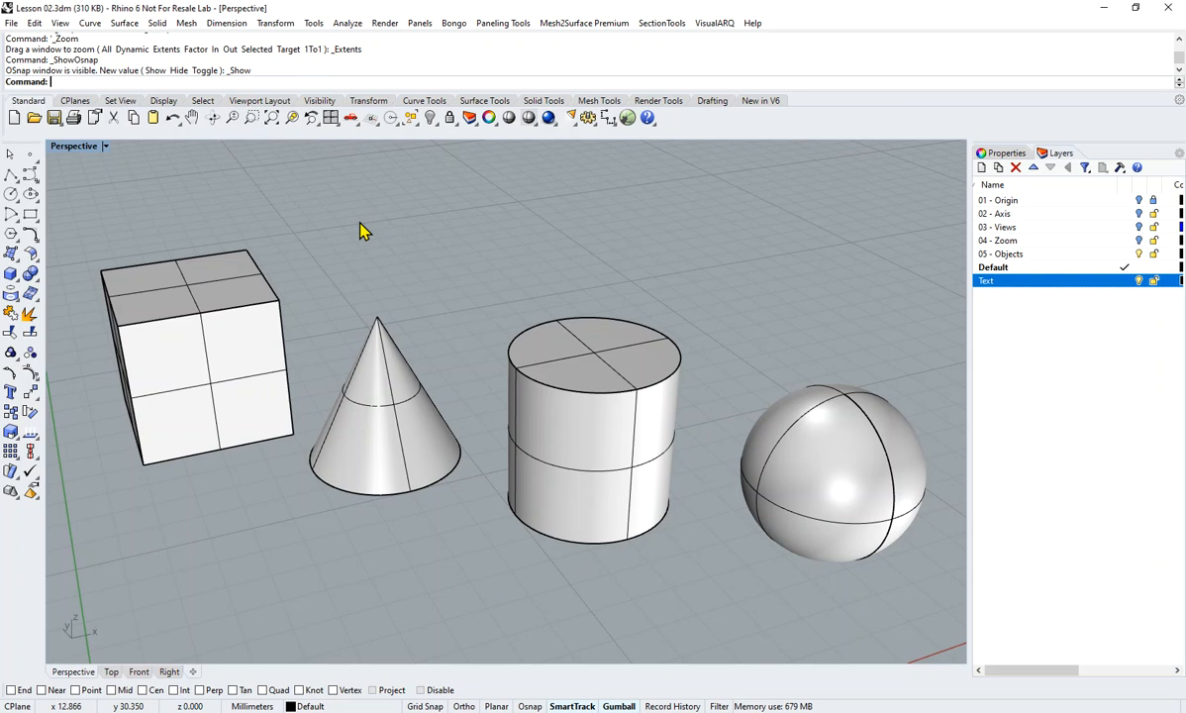
left_click(274, 24)
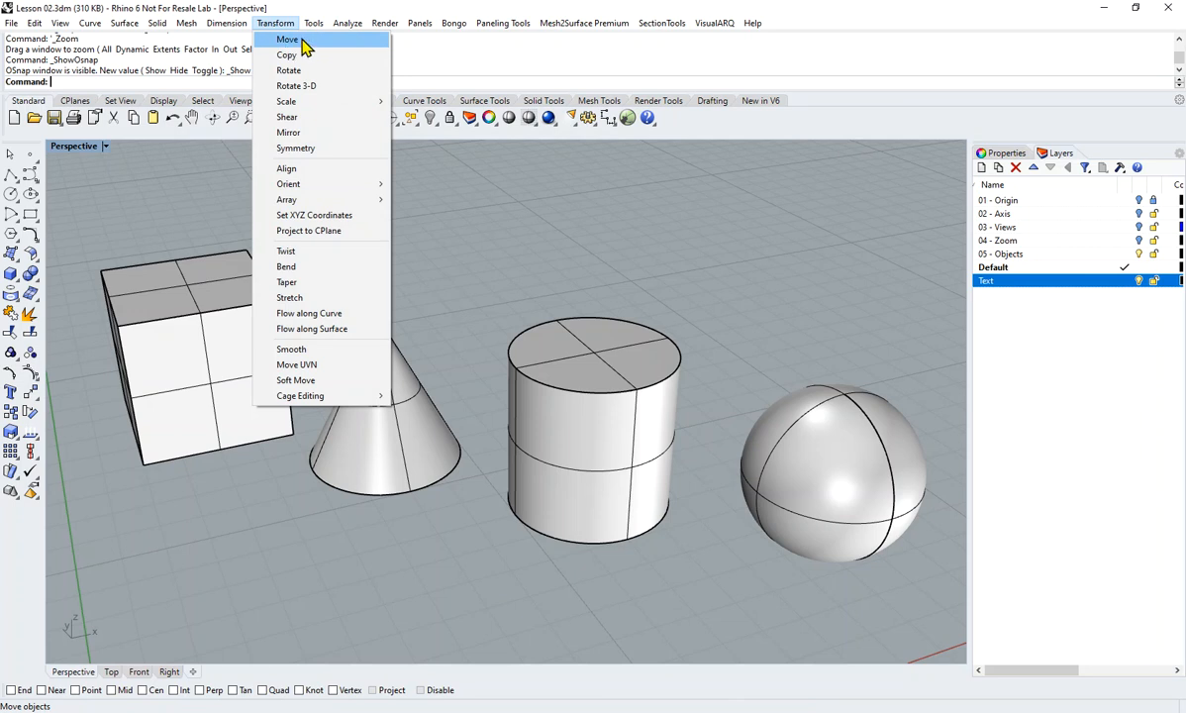
left_click(287, 39)
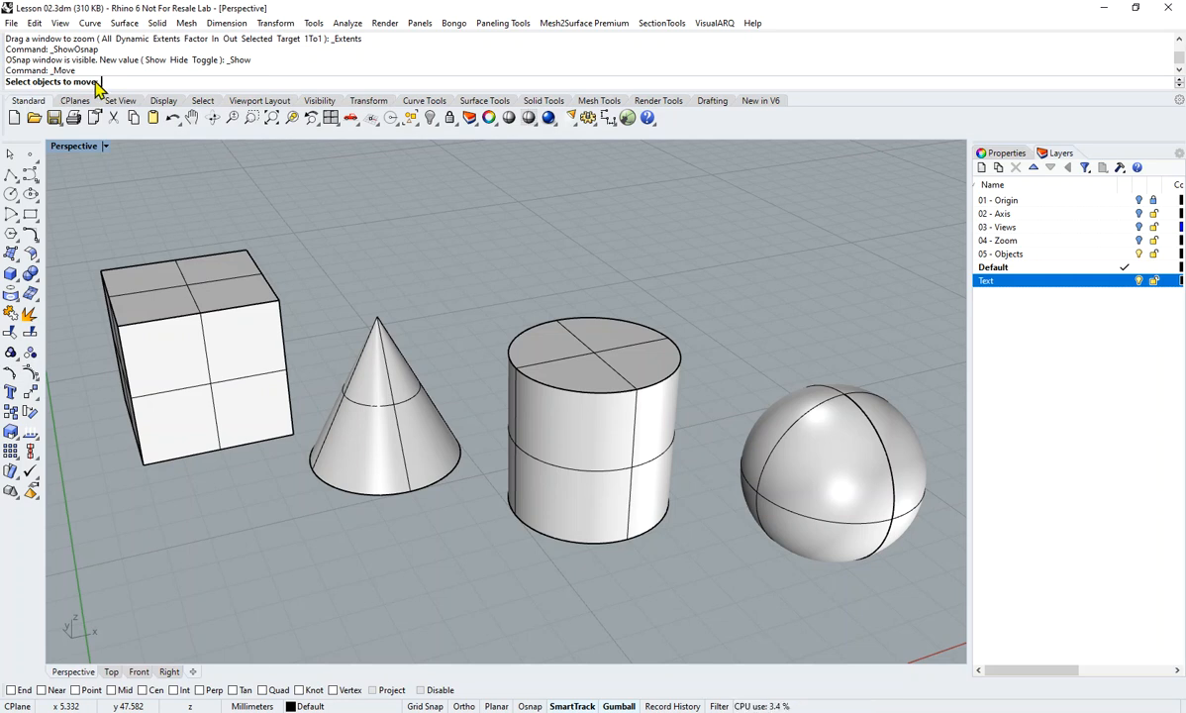
left_click(638, 440)
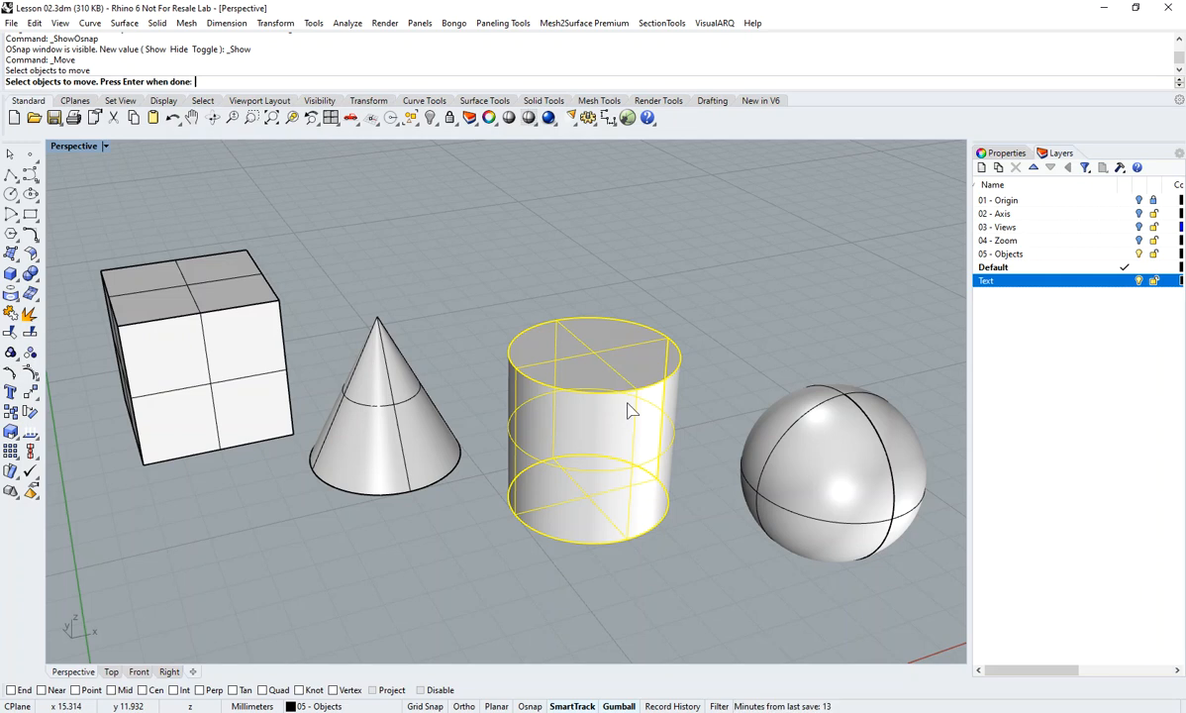
key("Return")
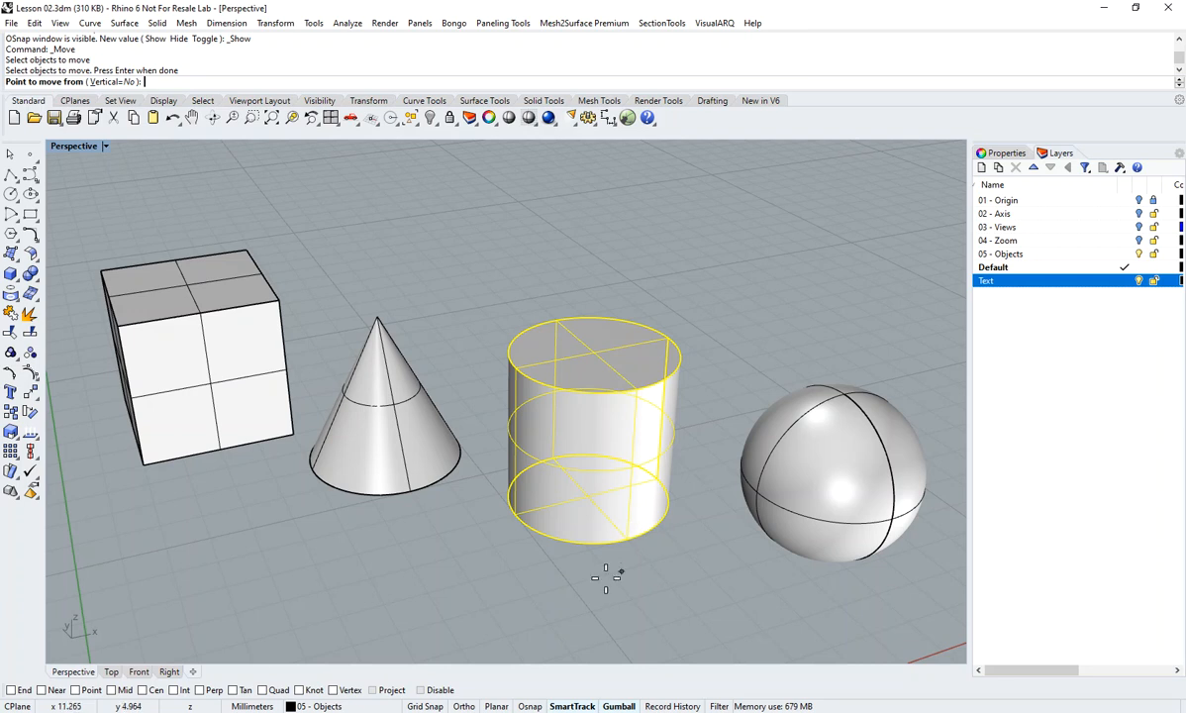
left_click(588, 494)
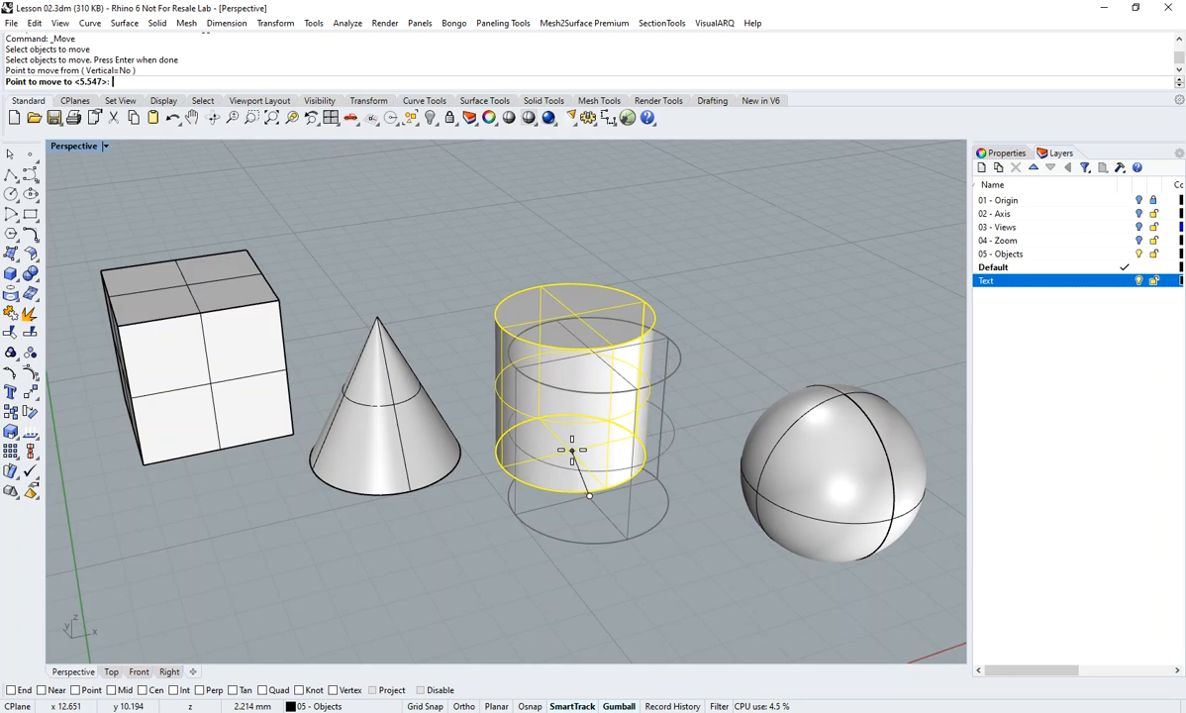
left_click(175, 263)
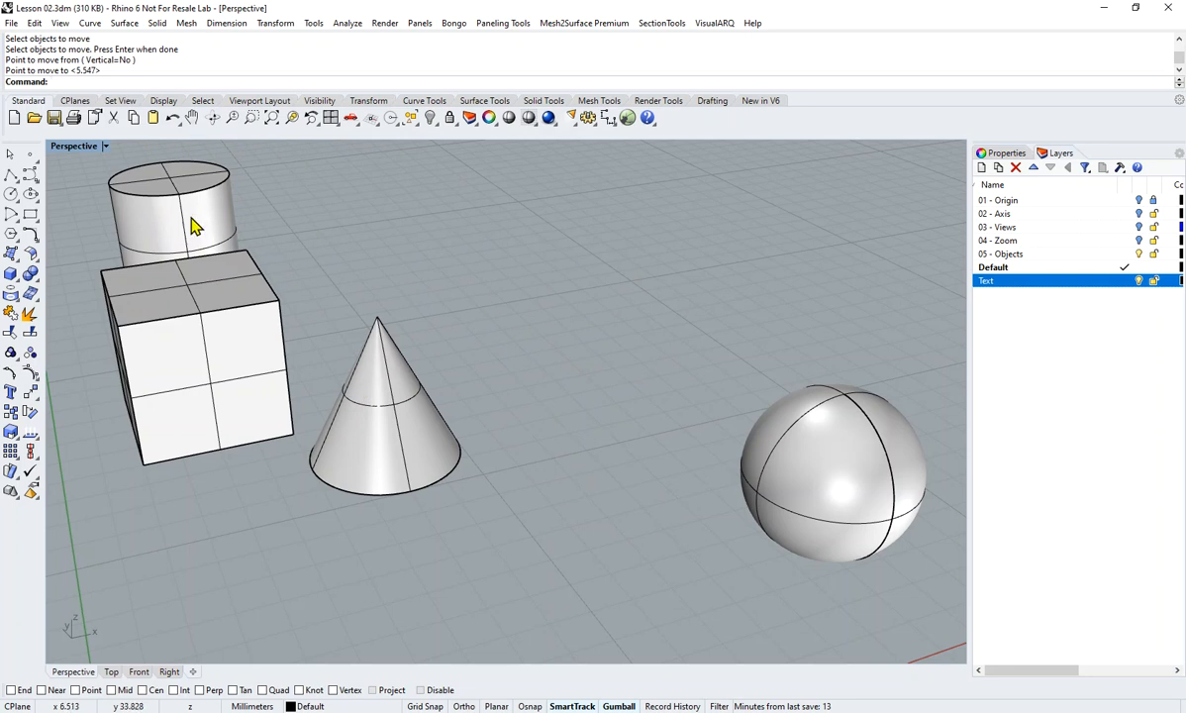
- Reposition the cylinder freehand back between the cone and the sphere and deselect it
left_click_drag(190, 220, 609, 396)
left_click_drag(593, 455, 622, 397)
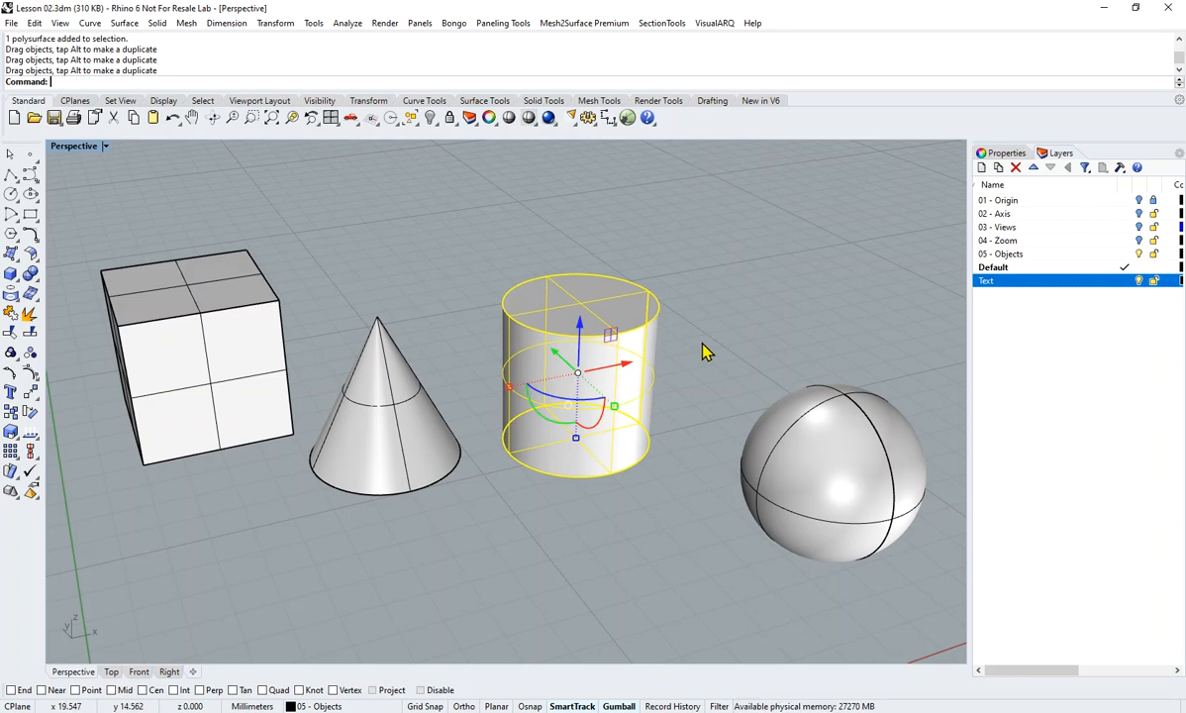
left_click(714, 356)
- Start moving the cylinder from the front quadrant of its base, with the Osnap panel undocked and only the Quad snap on
left_click(275, 23)
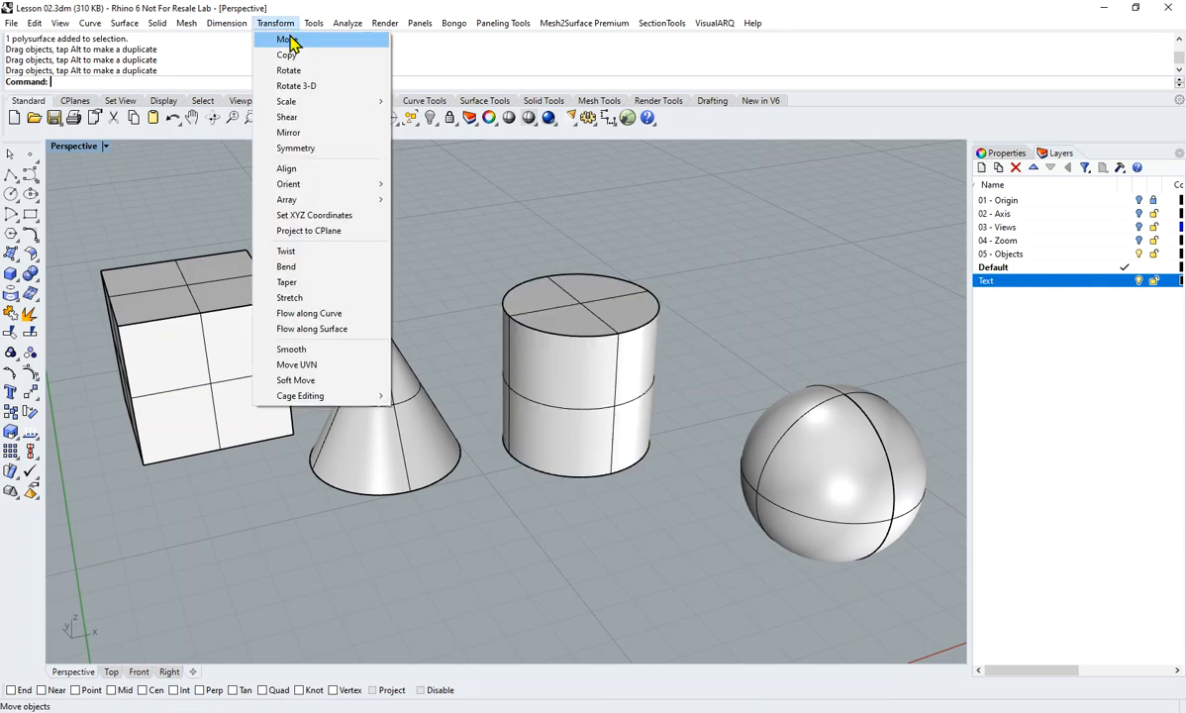
left_click(289, 40)
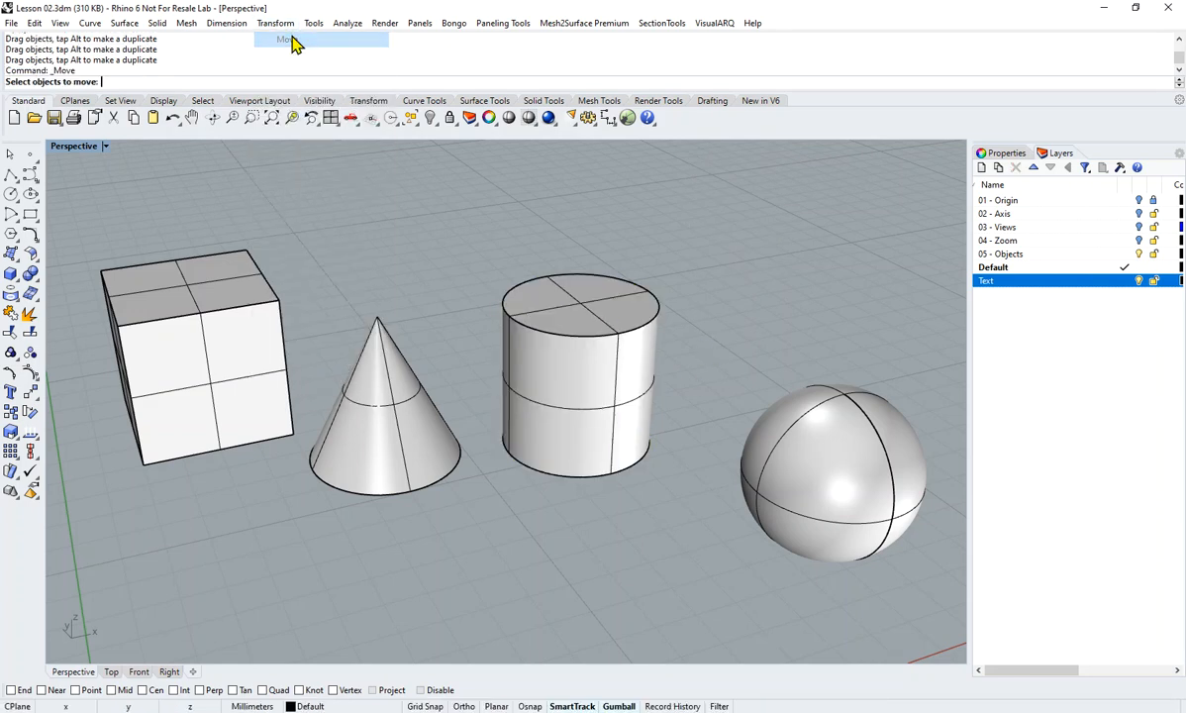
left_click(584, 325)
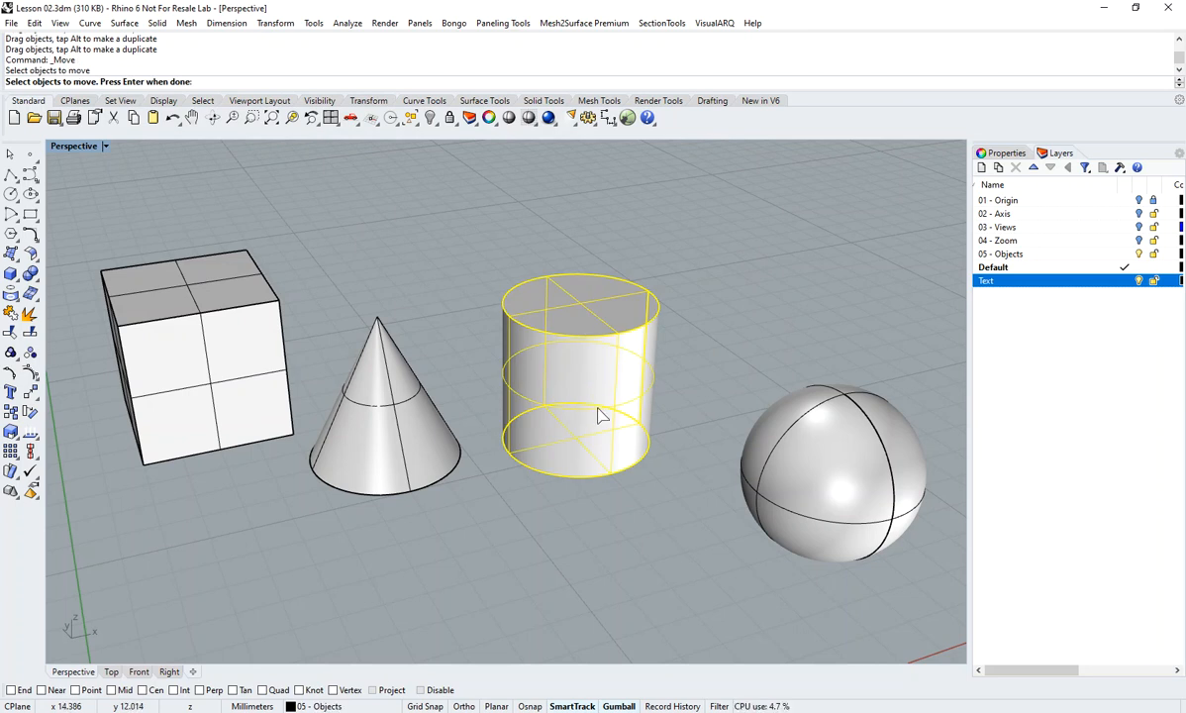
key("Return")
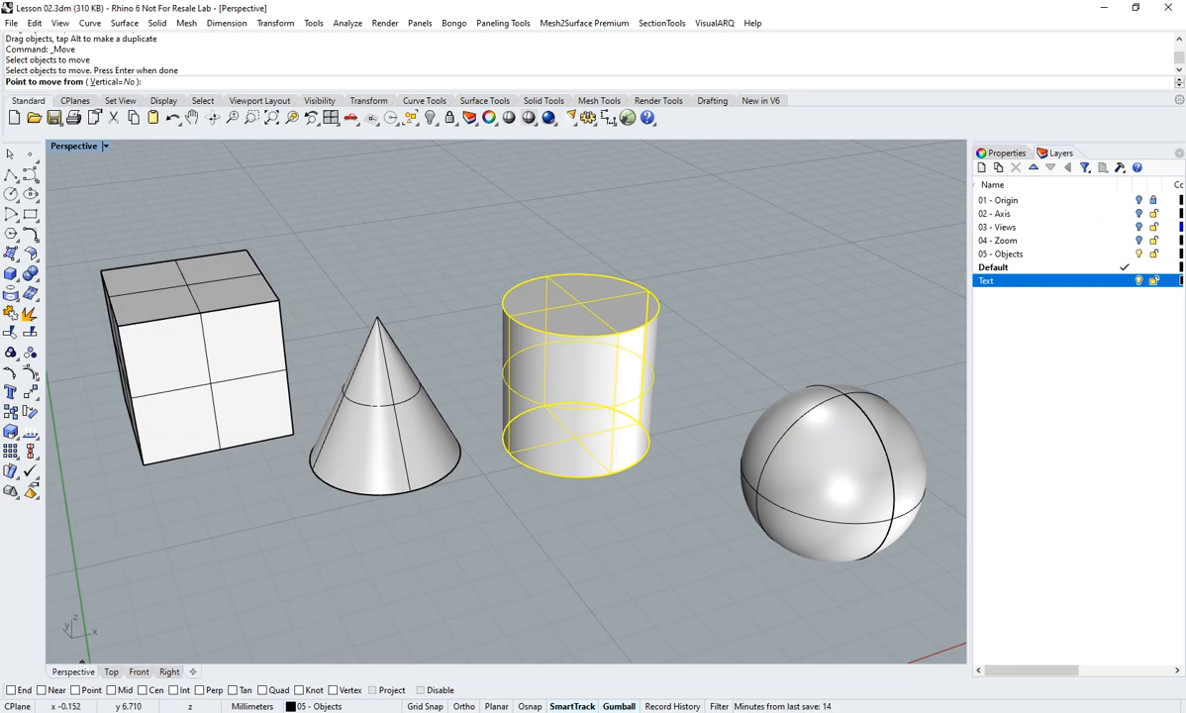
left_click_drag(4, 689, 434, 178)
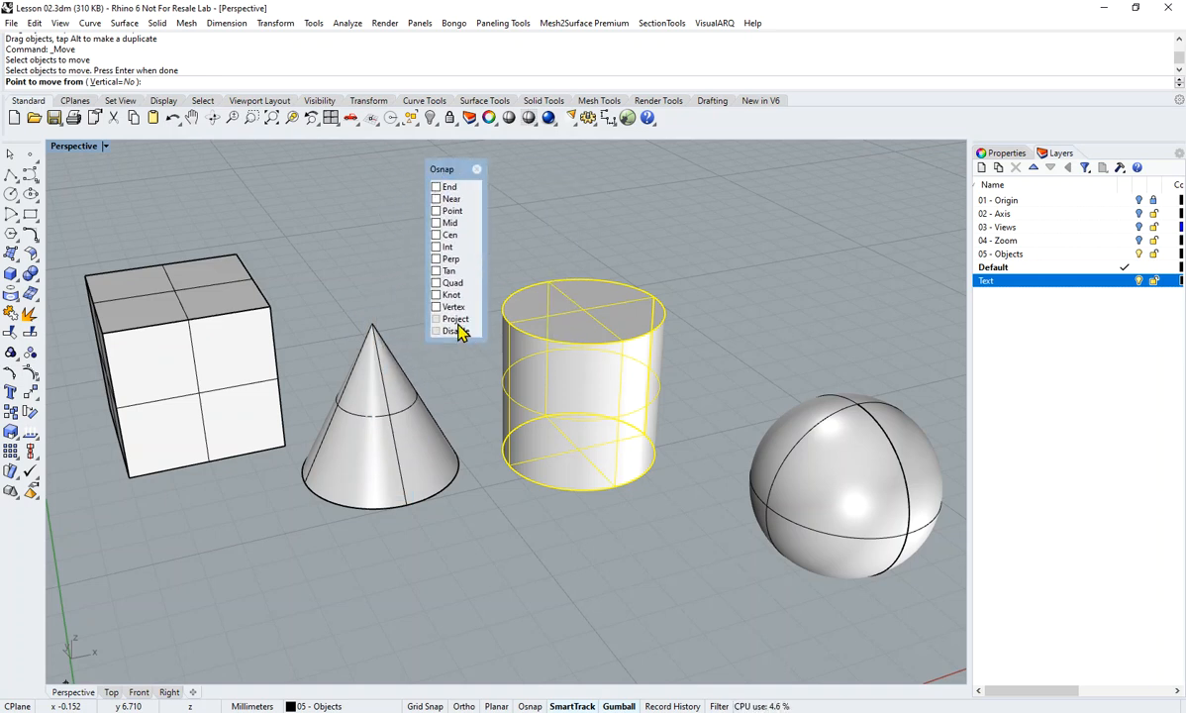
left_click(436, 283)
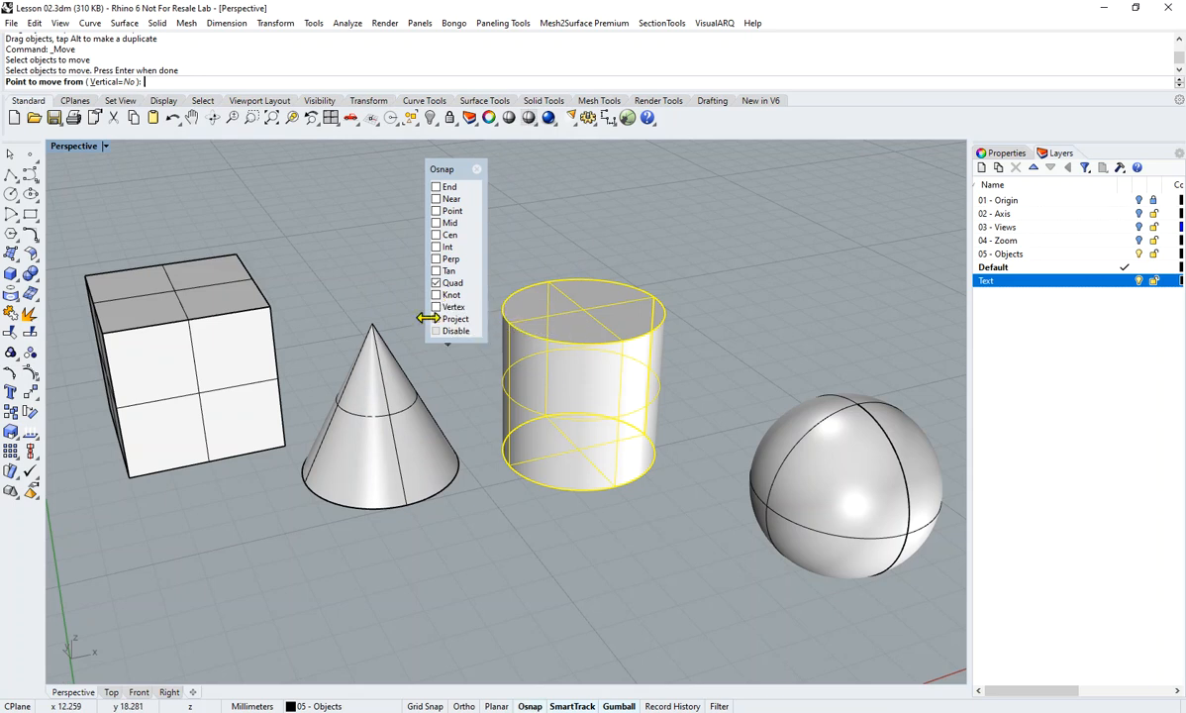
left_click(615, 485)
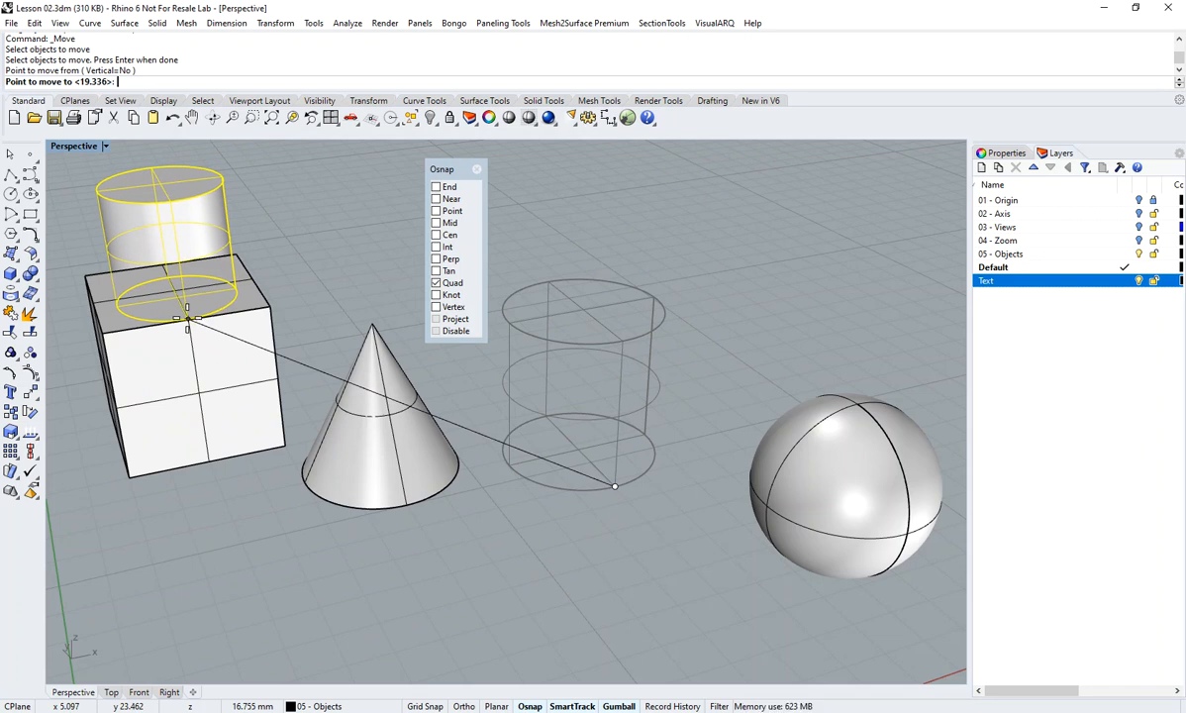
- Turn on the End and Mid snaps and place the cylinder on the cube at the midpoint of its front top edge
key("shift")
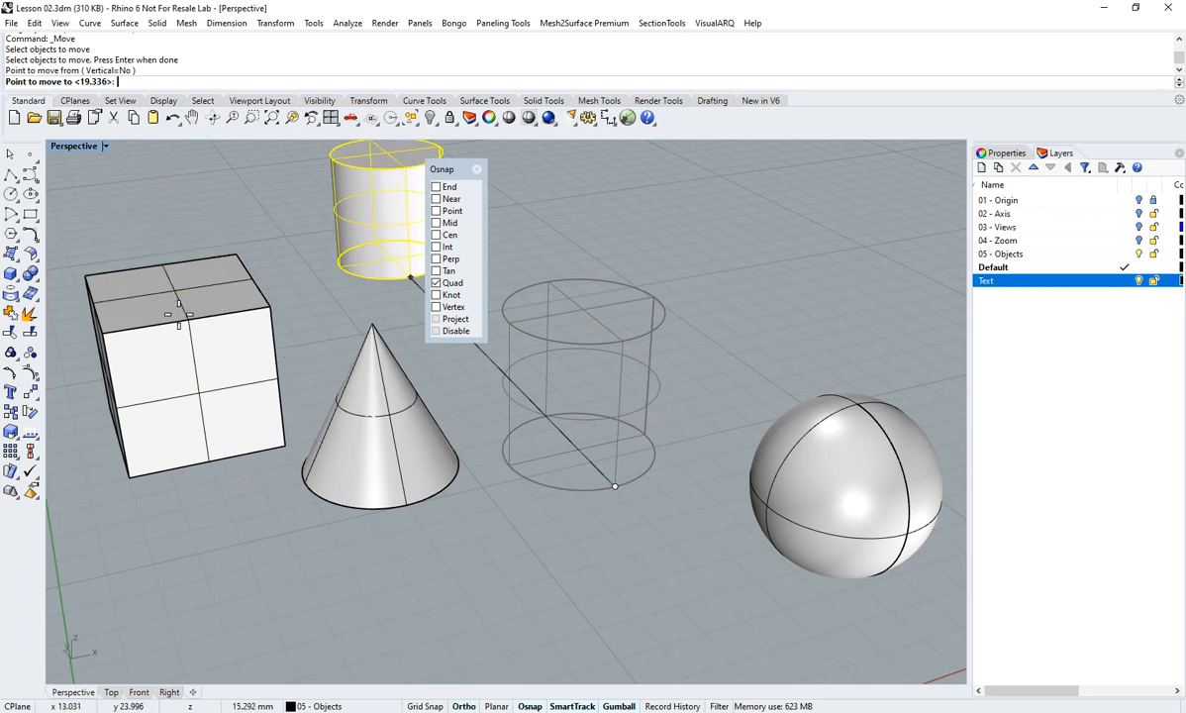
right_click_drag(178, 314, 470, 404, "shift")
left_click_drag(450, 171, 168, 211)
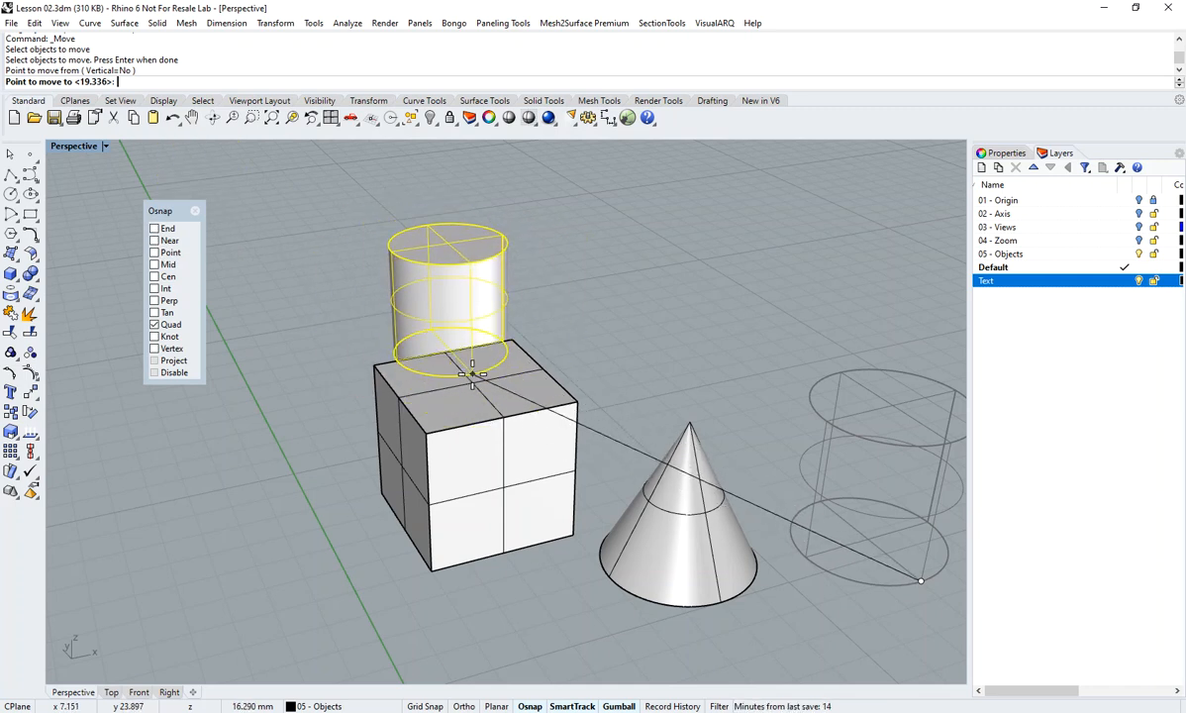
scroll(501, 444, "up", 2)
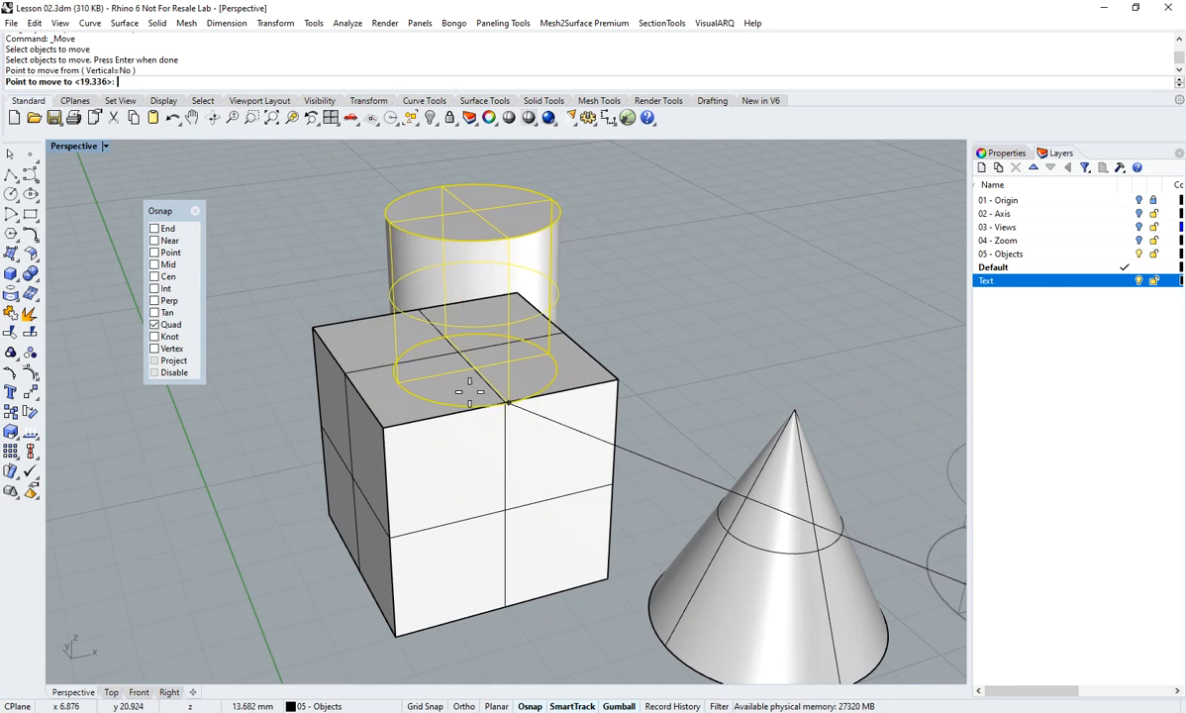
left_click(165, 228)
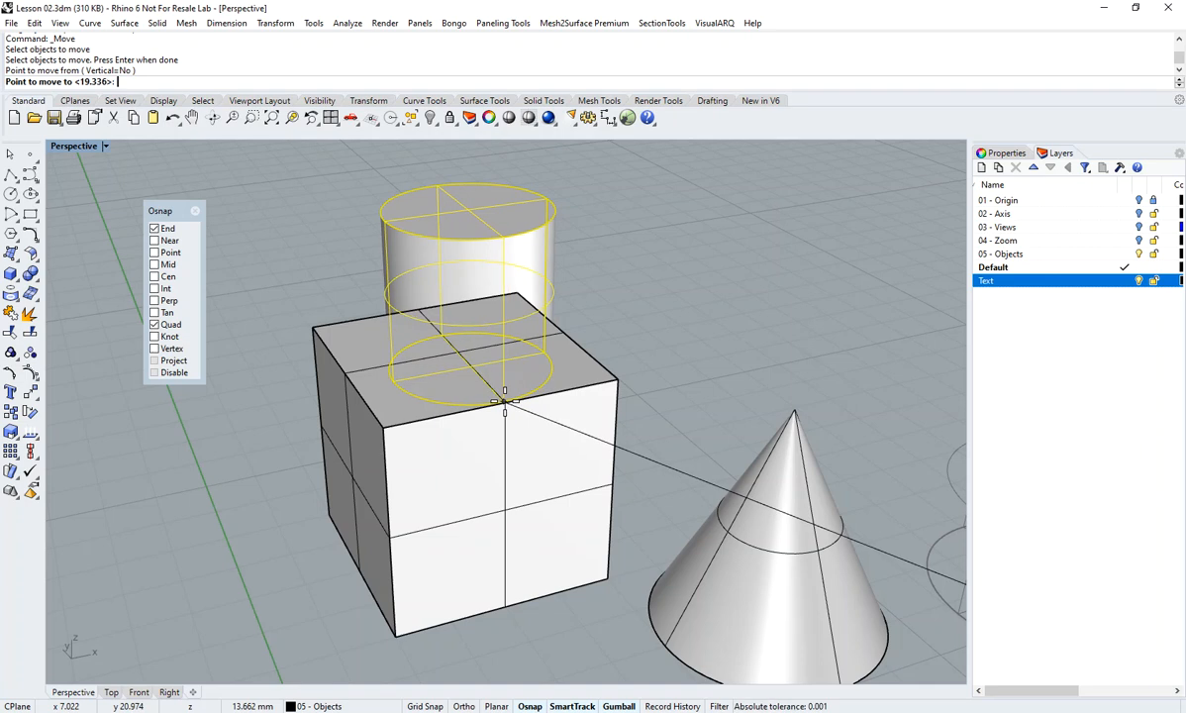
left_click(155, 264)
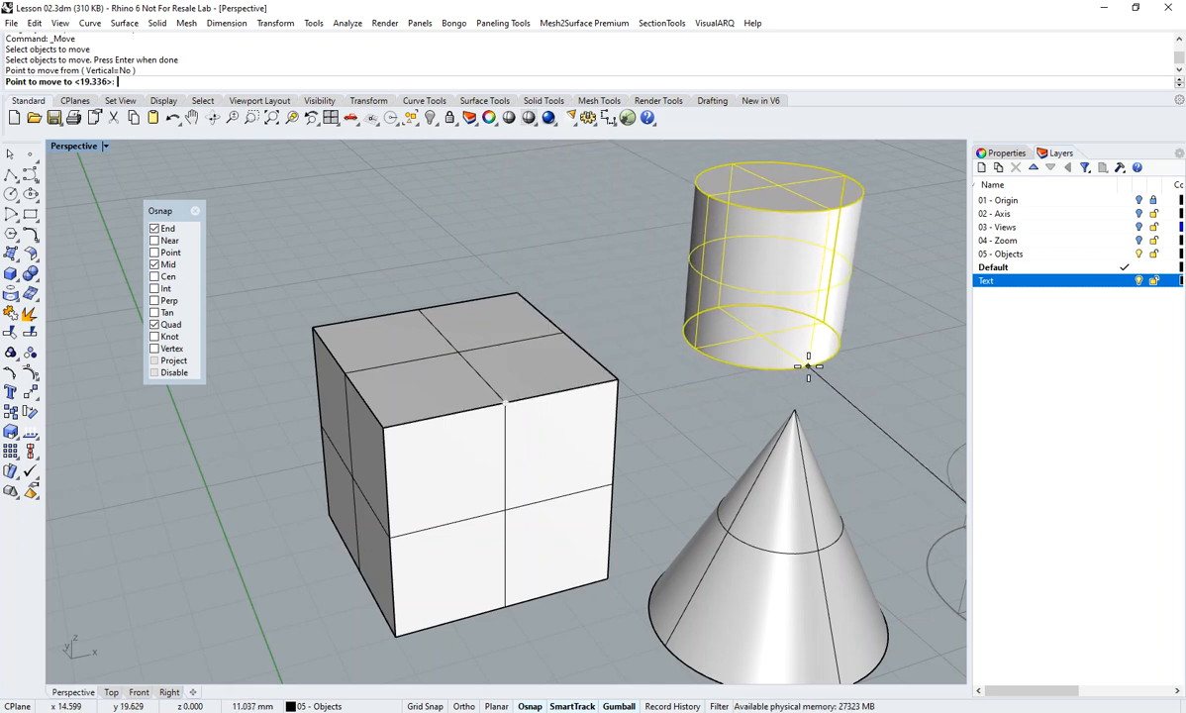
left_click(505, 402)
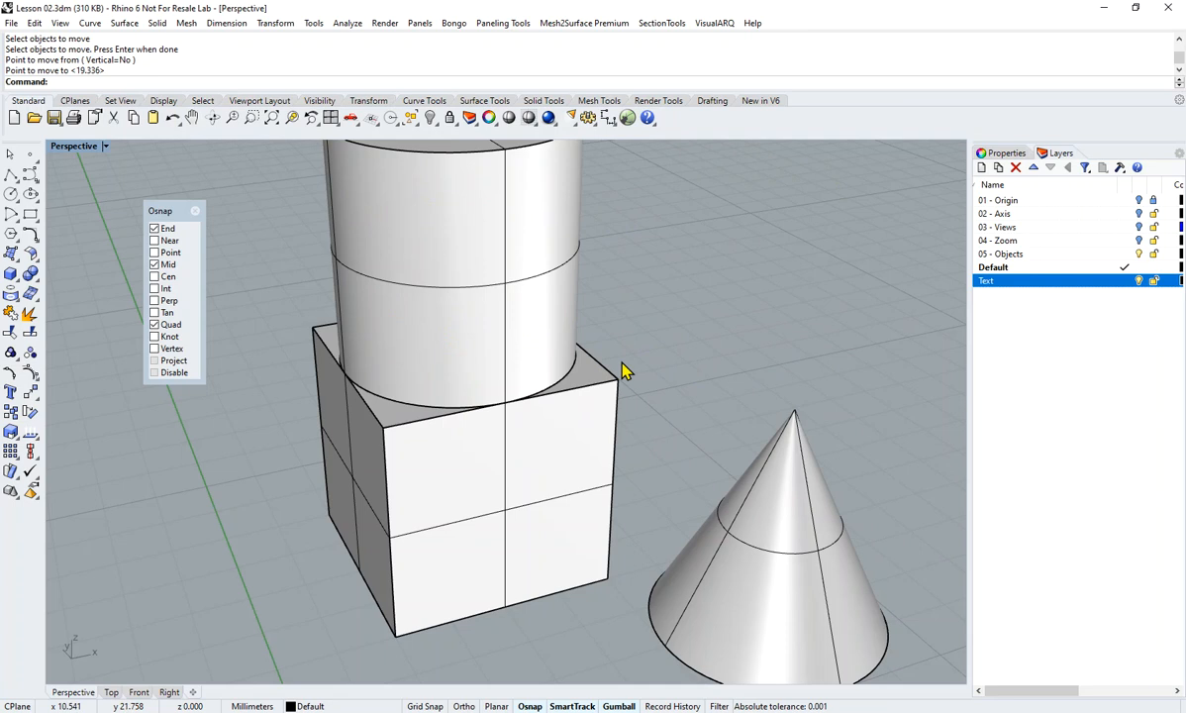
scroll(577, 274, "down", 2)
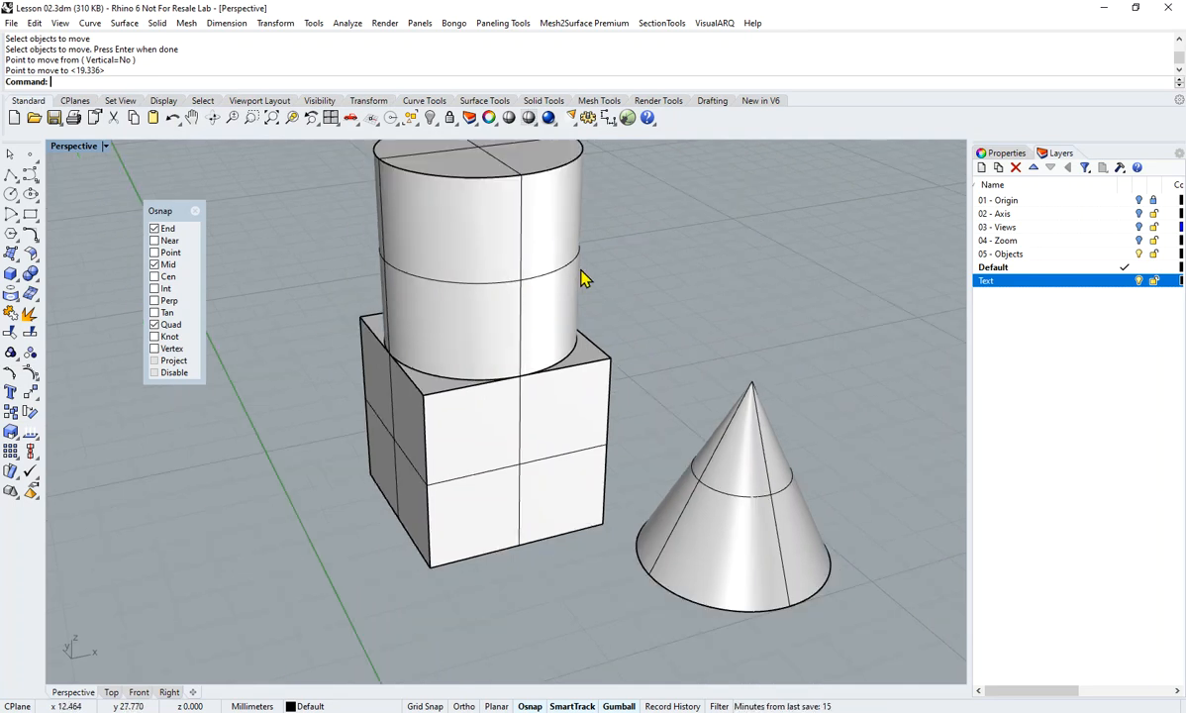
right_click_drag(633, 272, 596, 362, "shift")
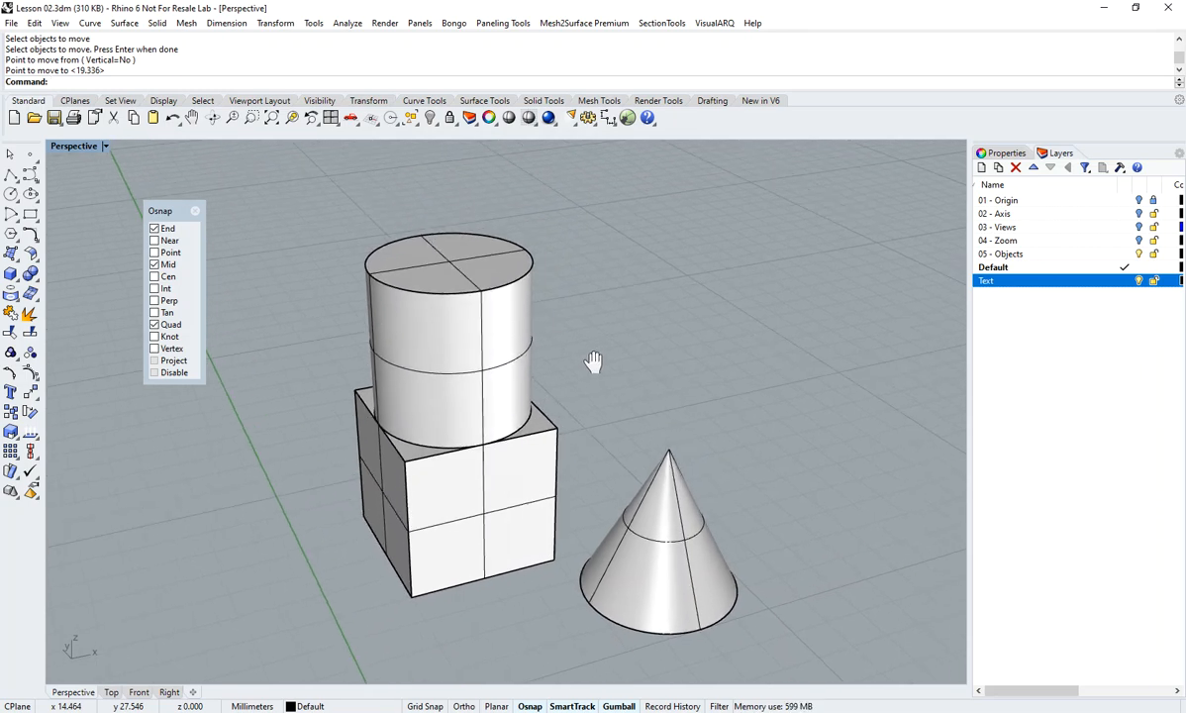
- Move the cone from the front quadrant of its base onto the matching quadrant of the cylinder's top edge
left_click(277, 22)
left_click(286, 41)
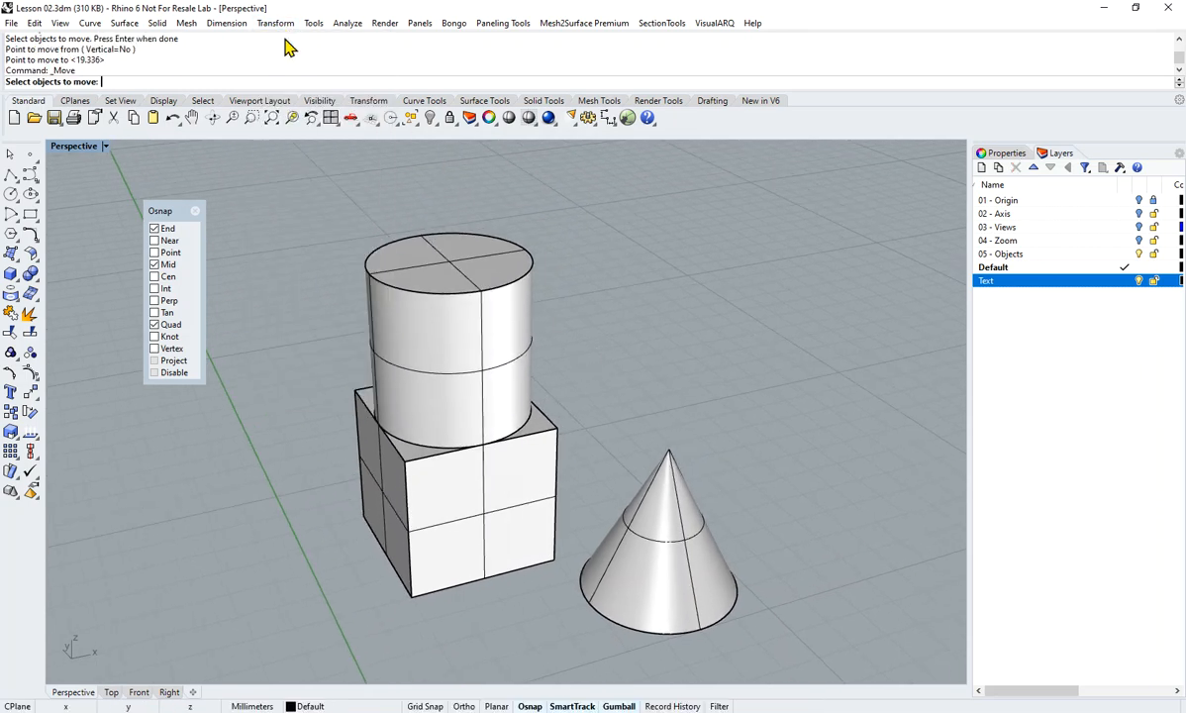
left_click(673, 606)
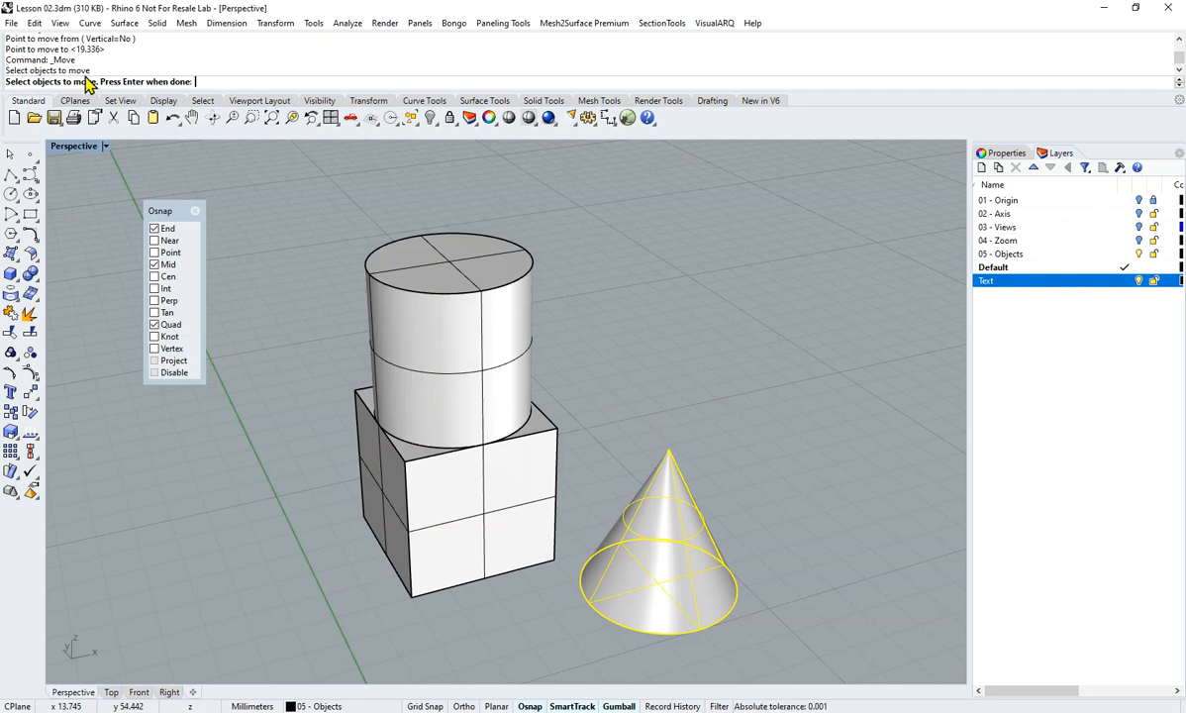
key("Return")
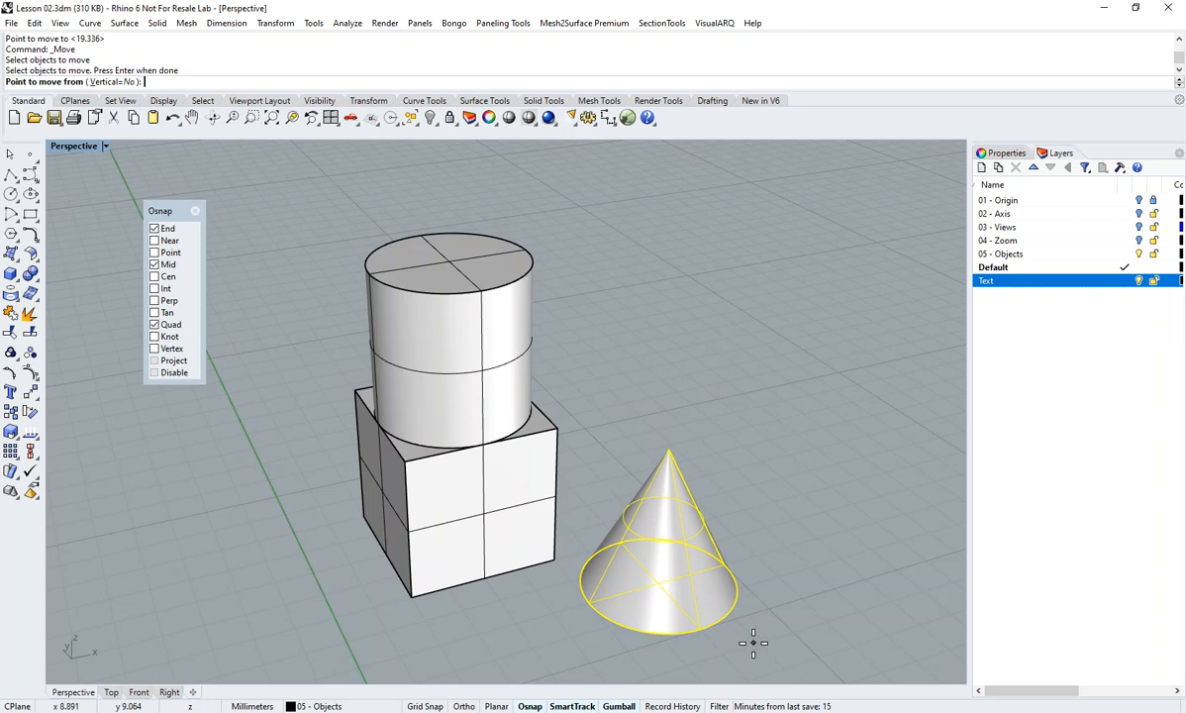
left_click(701, 631)
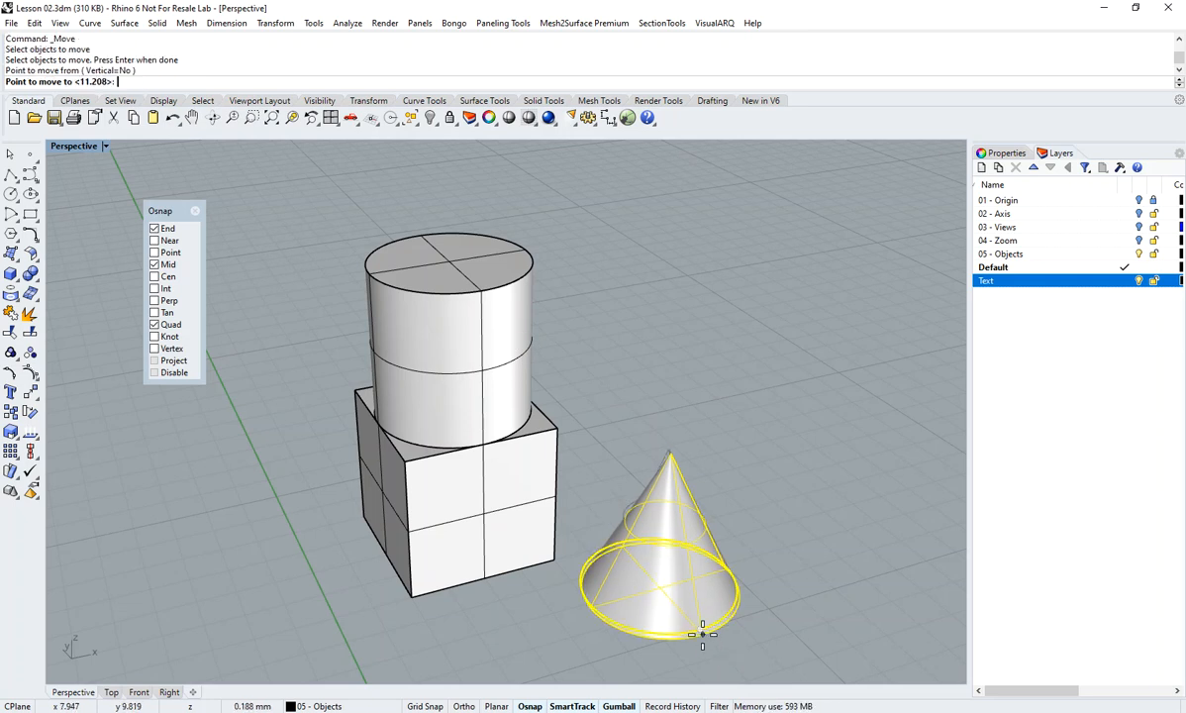
left_click(483, 294)
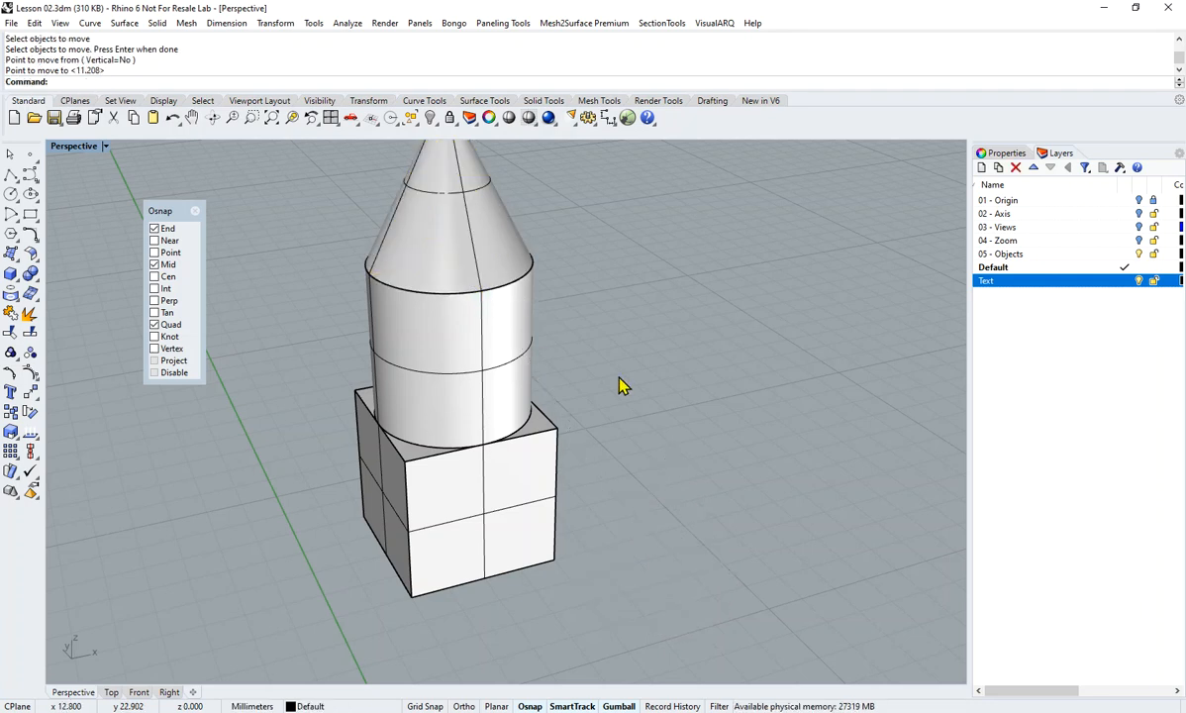
- Start the Move command on the sphere and confirm it as the object to move
scroll(621, 384, "down", 2)
scroll(621, 381, "down", 2)
right_click_drag(621, 386, 584, 410, "shift")
mouse_move(822, 566)
right_mouse_down("shift")
mouse_move(808, 542)
mouse_move(827, 547)
right_mouse_up("shift")
left_click(827, 547)
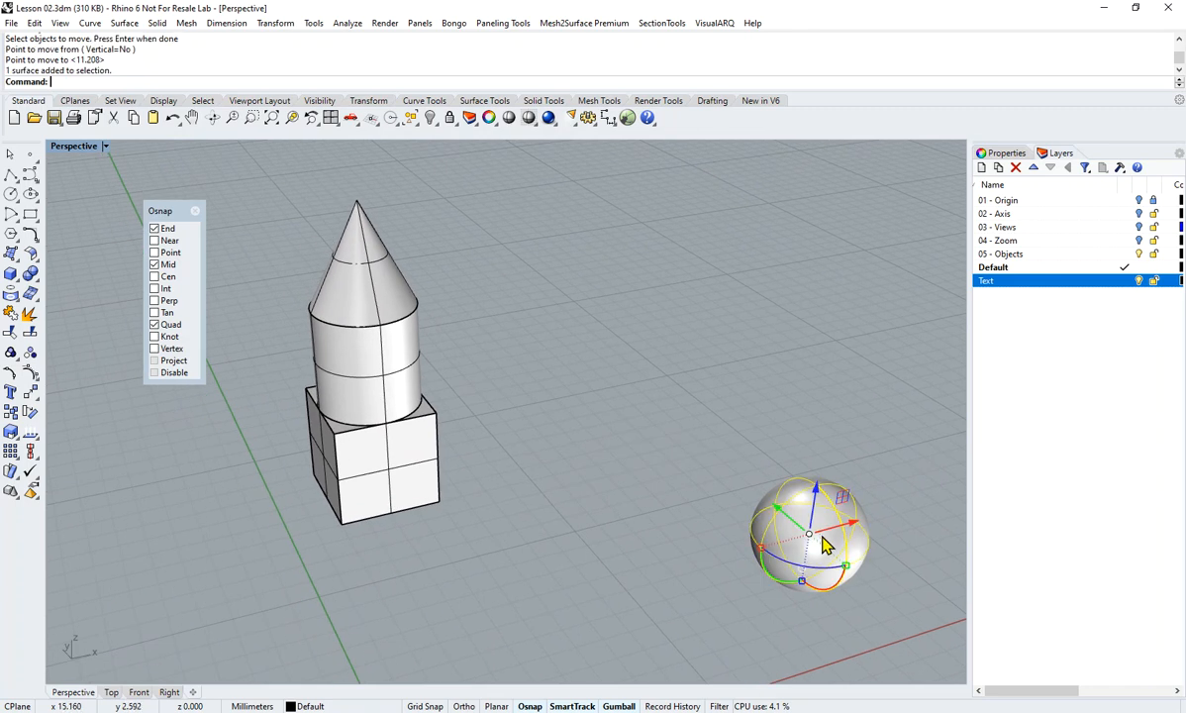
left_click(887, 625)
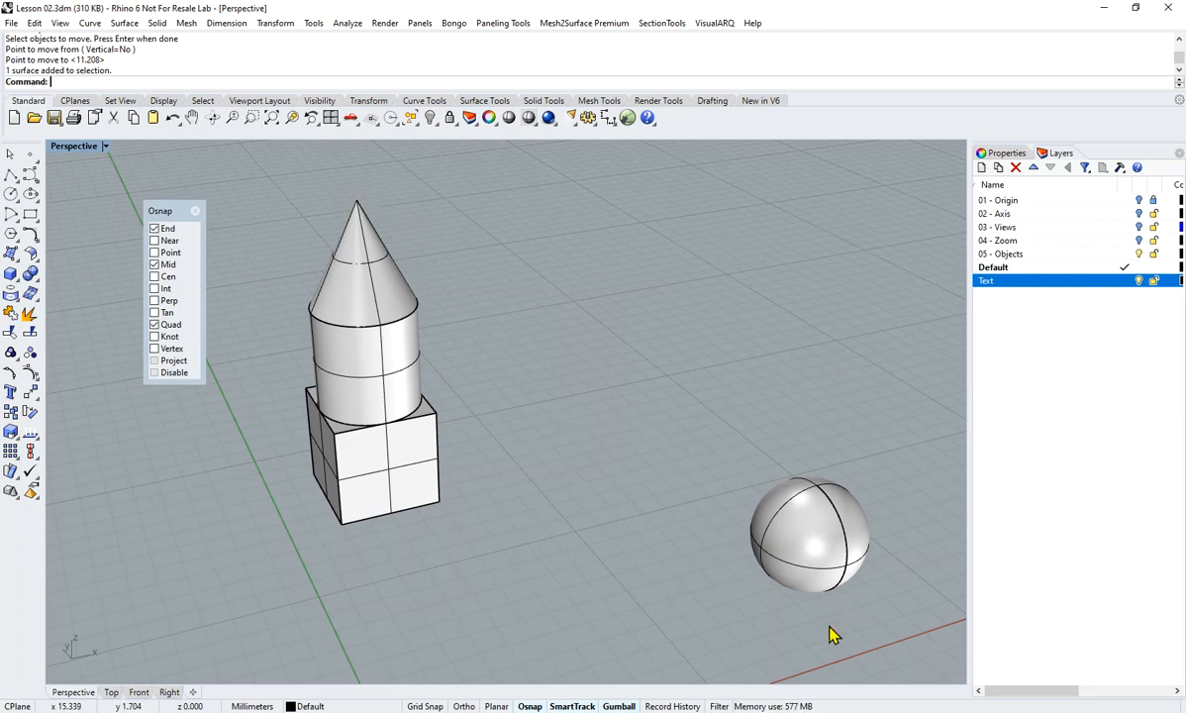
mouse_move(842, 622)
right_mouse_down()
mouse_move(828, 614)
mouse_move(824, 528)
mouse_move(791, 574)
mouse_move(836, 611)
right_mouse_up()
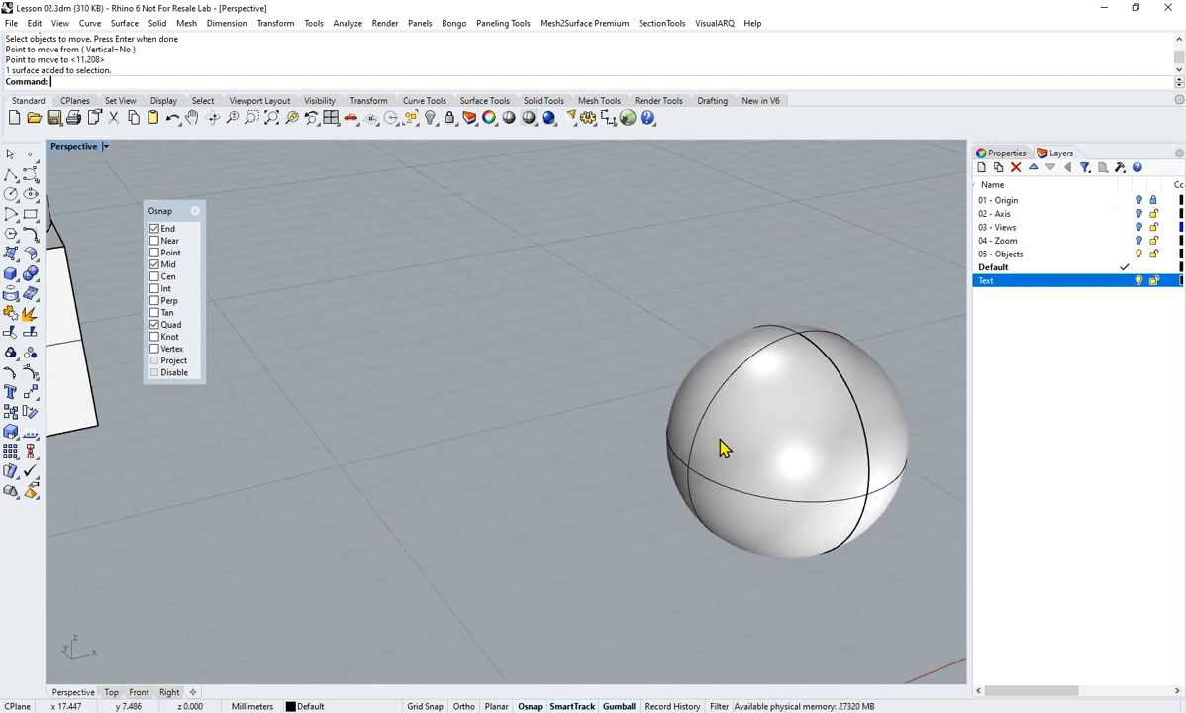
right_click_drag(781, 440, 640, 440, "shift")
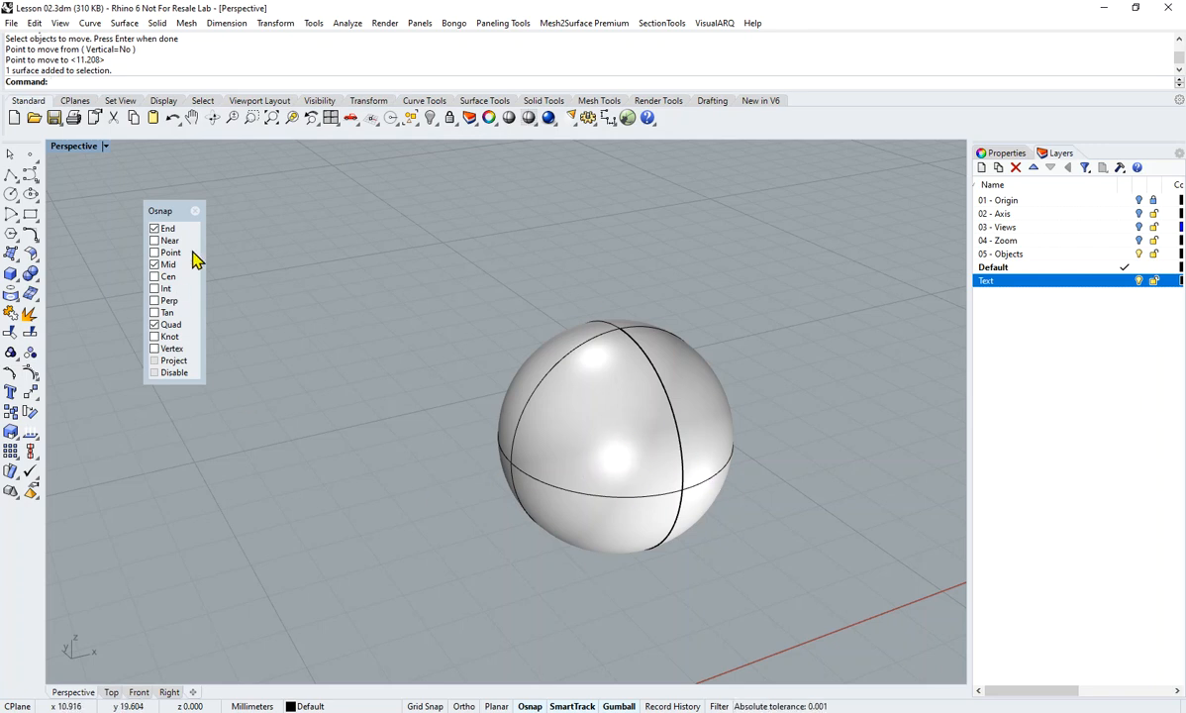
left_click(273, 24)
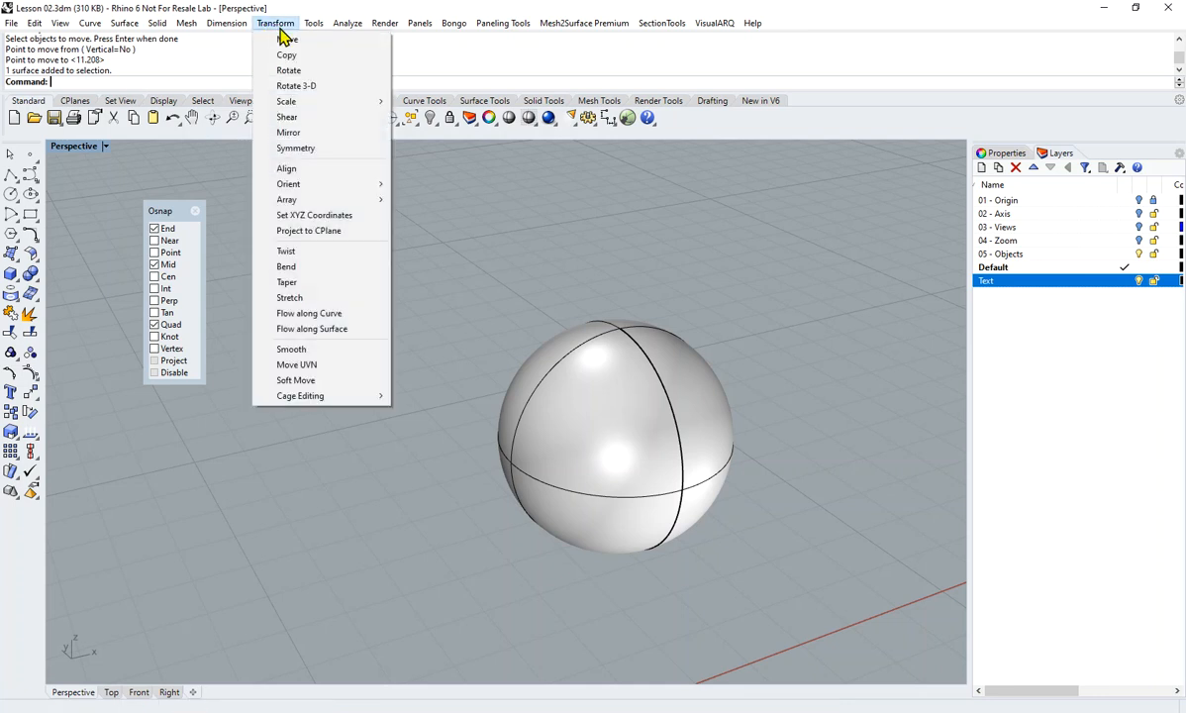
left_click(286, 40)
left_click(589, 497)
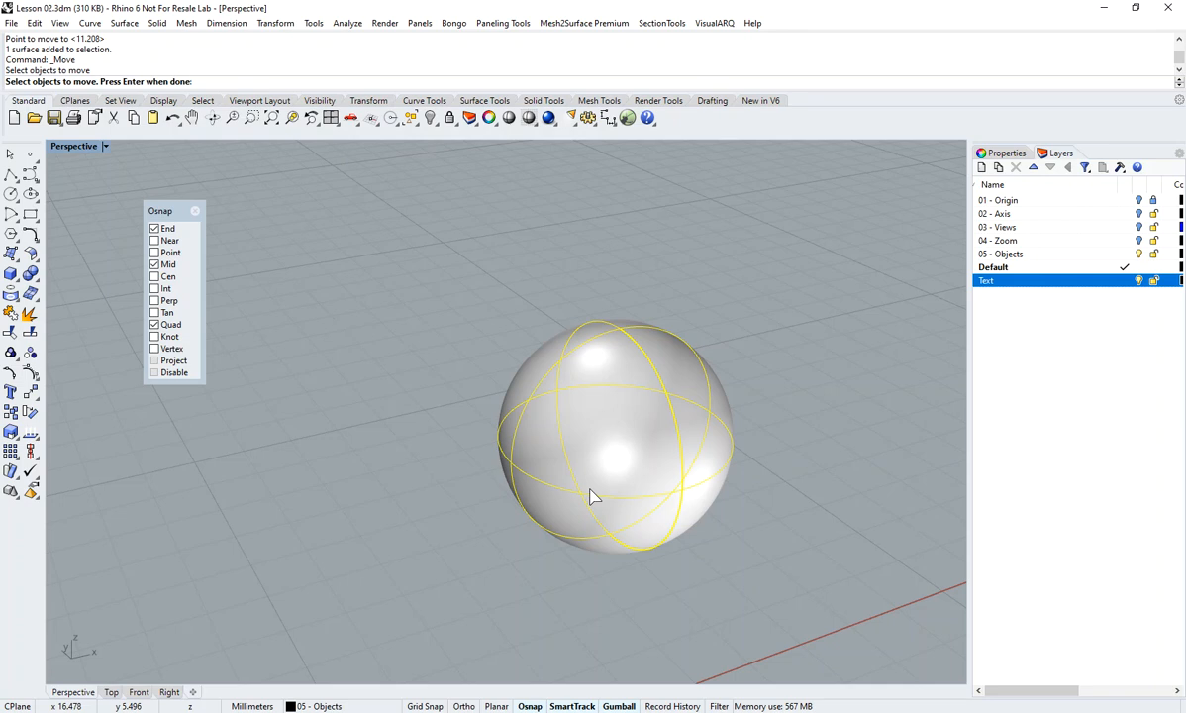
key("Return")
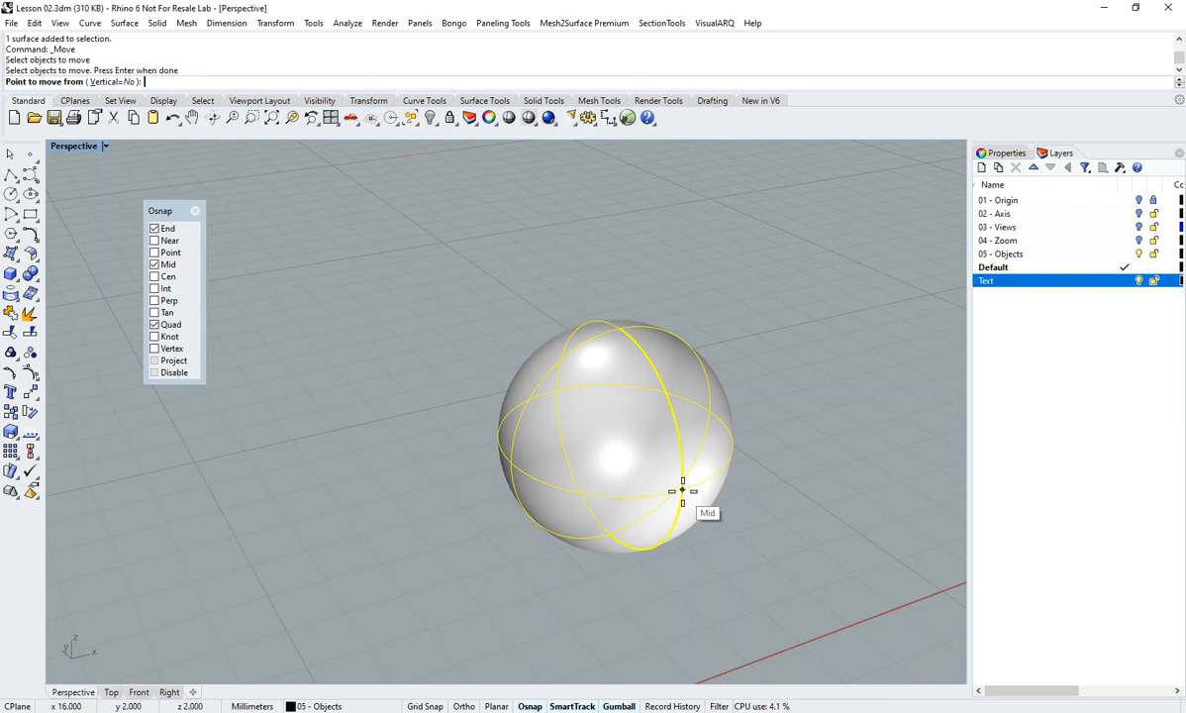
- Turn off the Quad and Mid snaps and move the sphere from its bottom end point to the cone's tip
right_click_drag(606, 554, 687, 533)
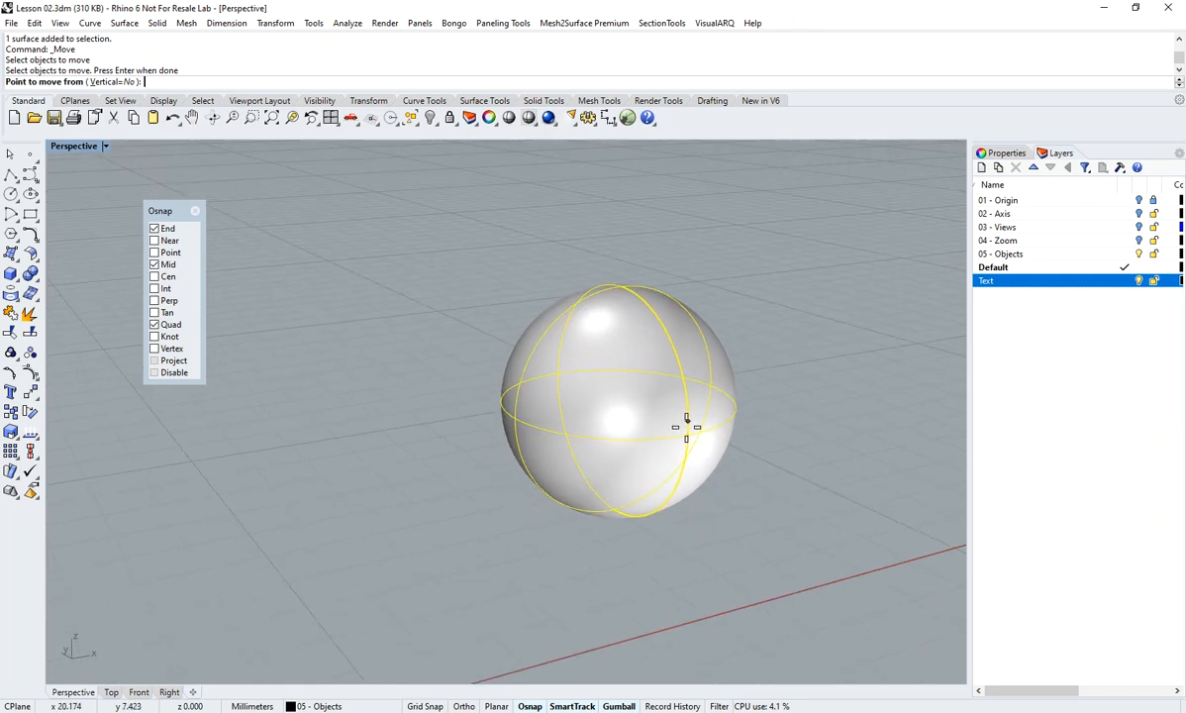
mouse_move(715, 437)
right_mouse_down()
mouse_move(709, 511)
mouse_move(727, 480)
mouse_move(717, 426)
right_mouse_up()
left_click(629, 374)
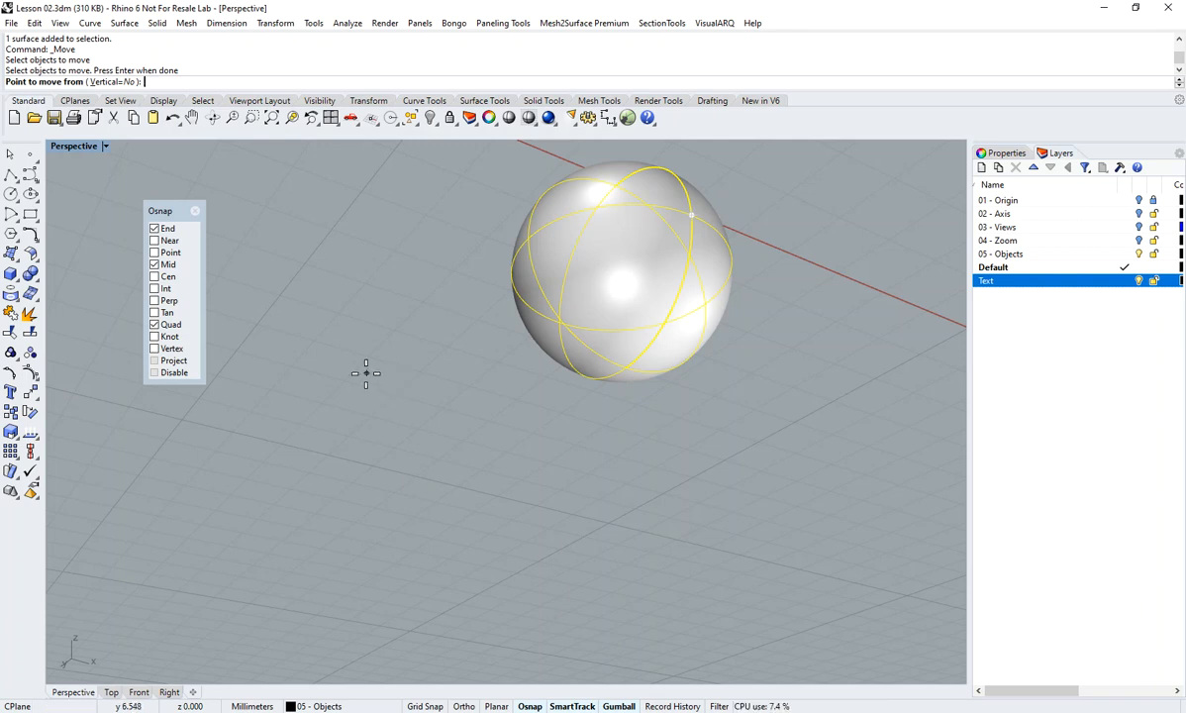
left_click(166, 327)
left_click(168, 266)
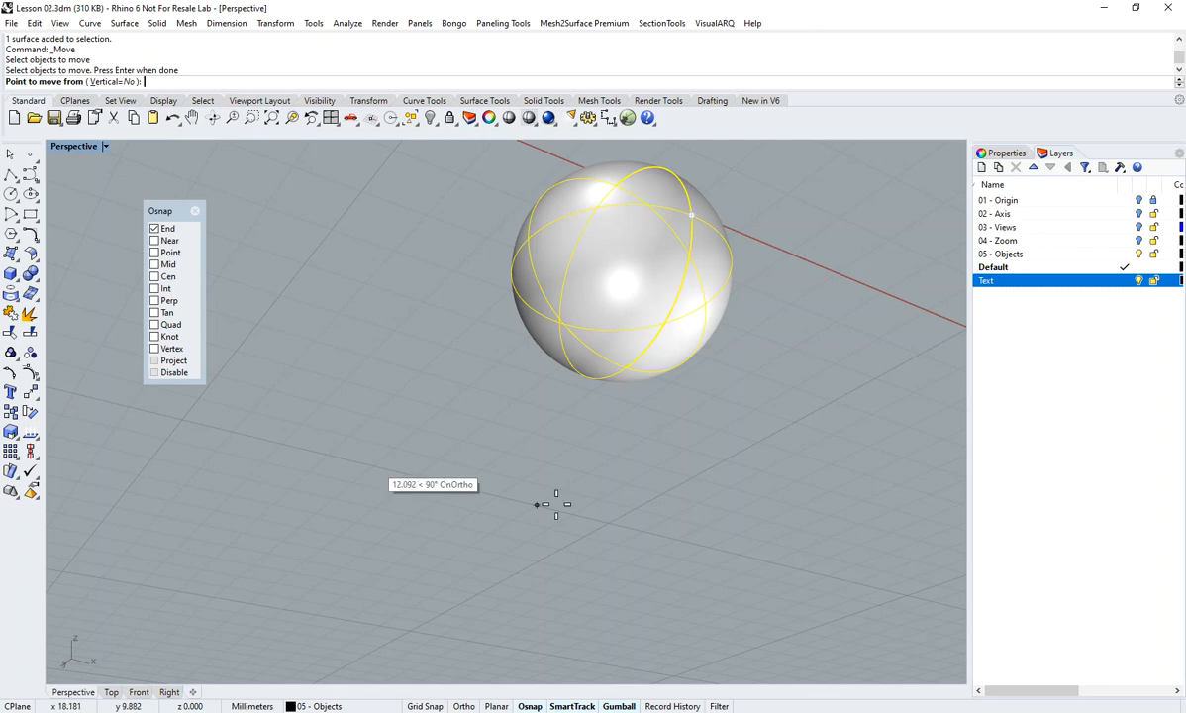
left_click(625, 372)
right_click_drag(638, 404, 521, 490)
right_click_drag(463, 416, 698, 525, "shift")
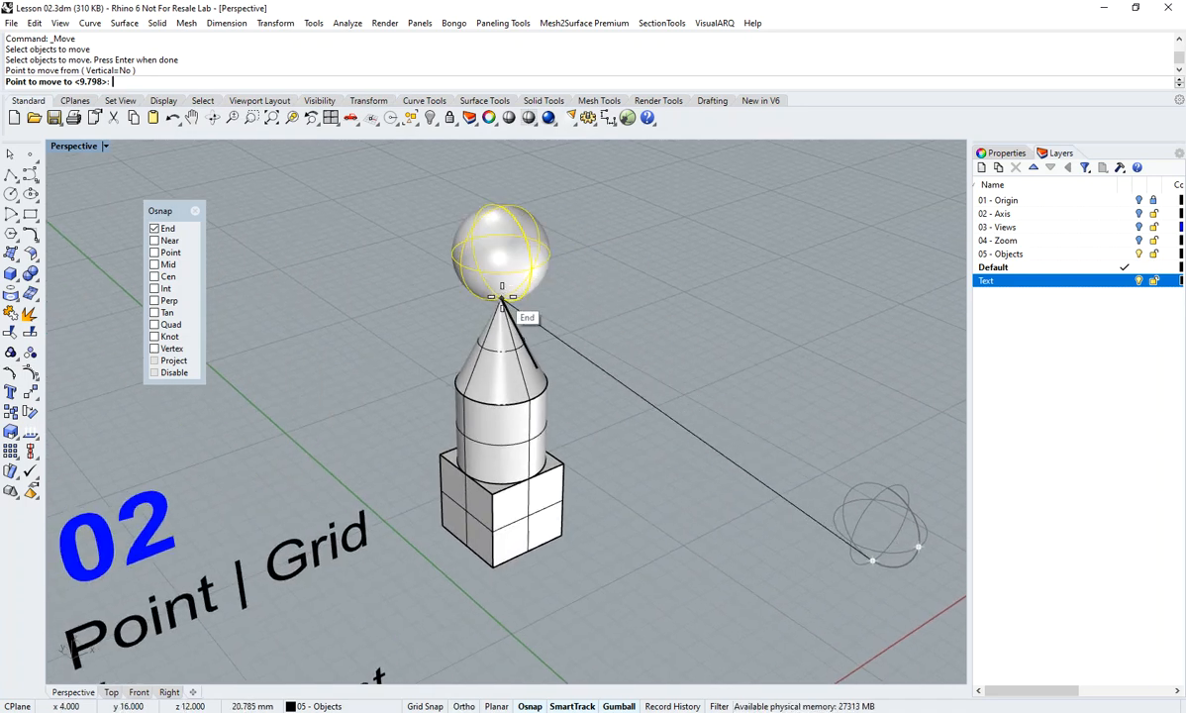
left_click(501, 287)
- Start the Copy command on the whole stack of cube, cylinder, cone and sphere
right_click_drag(588, 328, 459, 301)
scroll(487, 451, "up", 5)
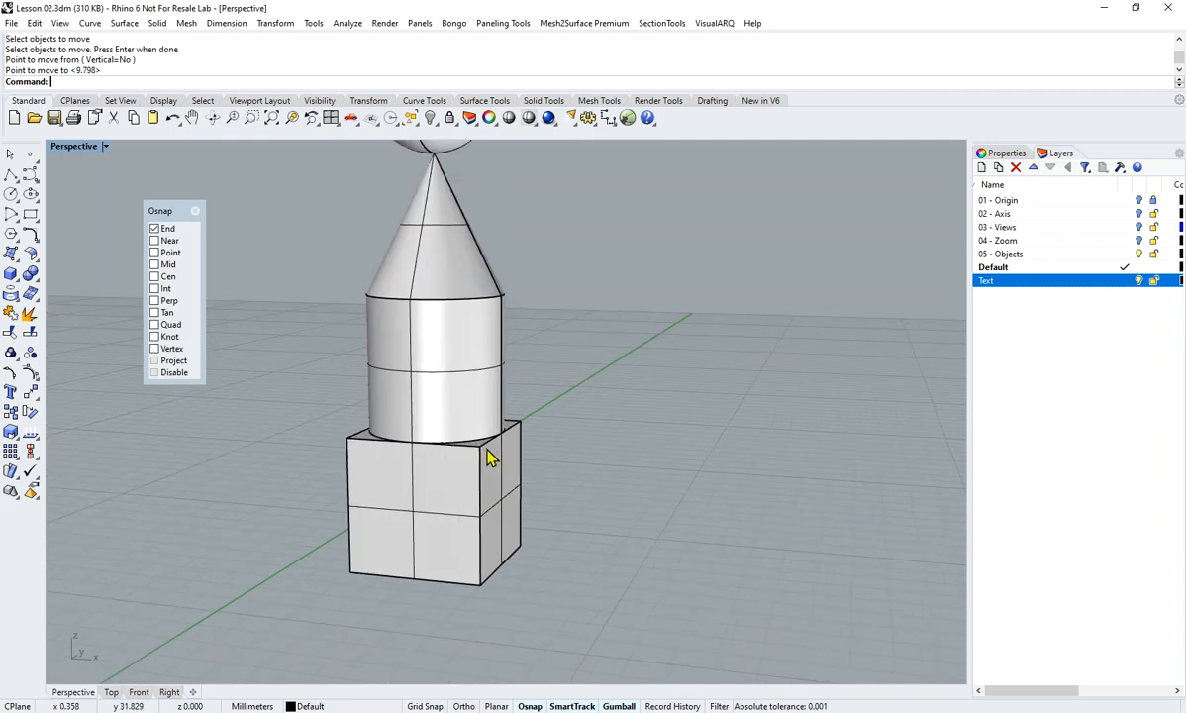
scroll(489, 450, "up", 3)
scroll(519, 444, "down", 6)
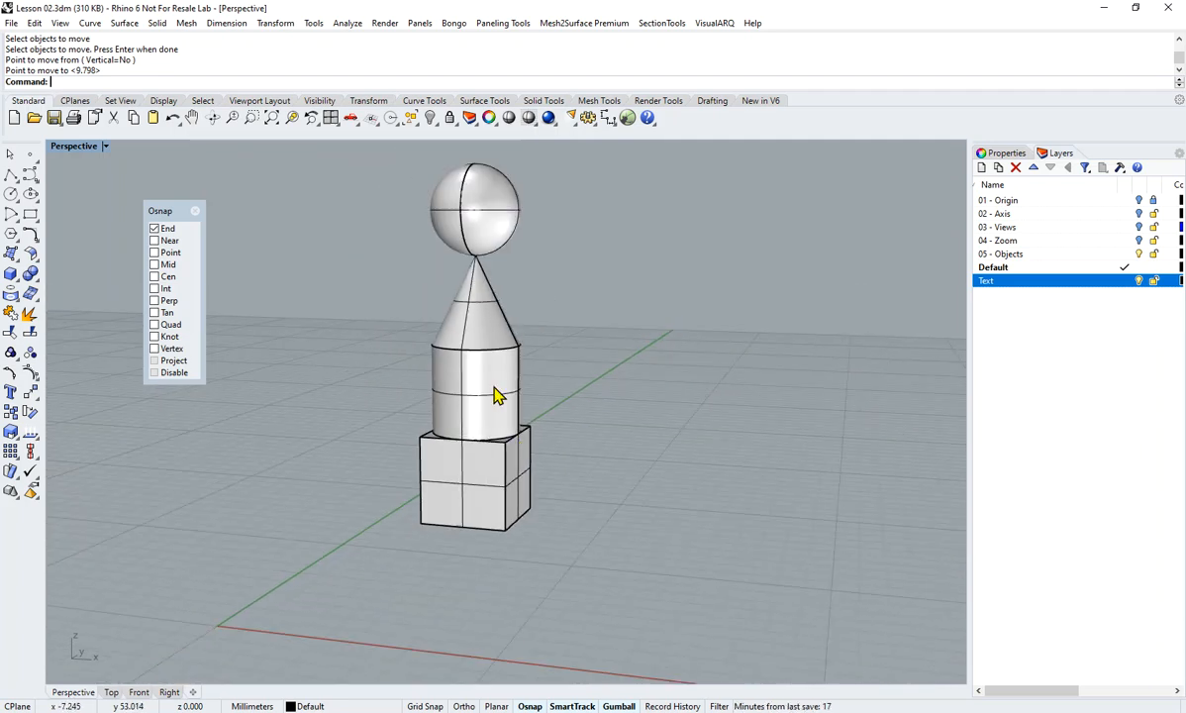
right_click_drag(519, 389, 496, 431, "shift")
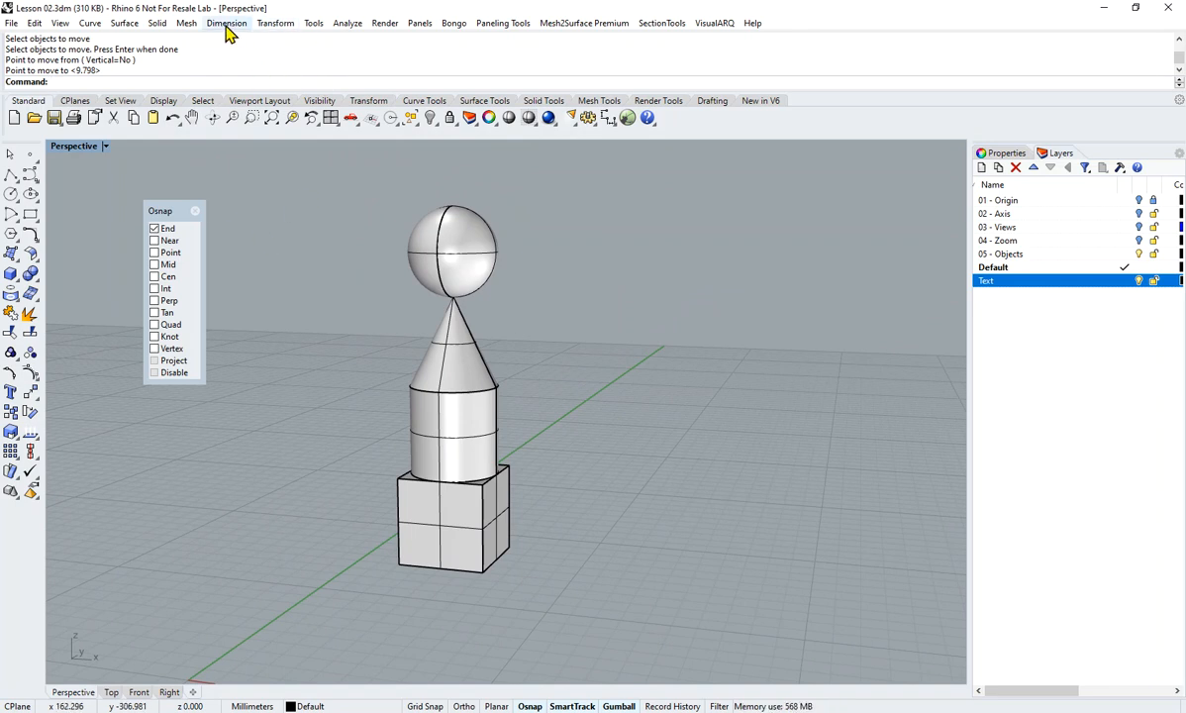
left_click(277, 28)
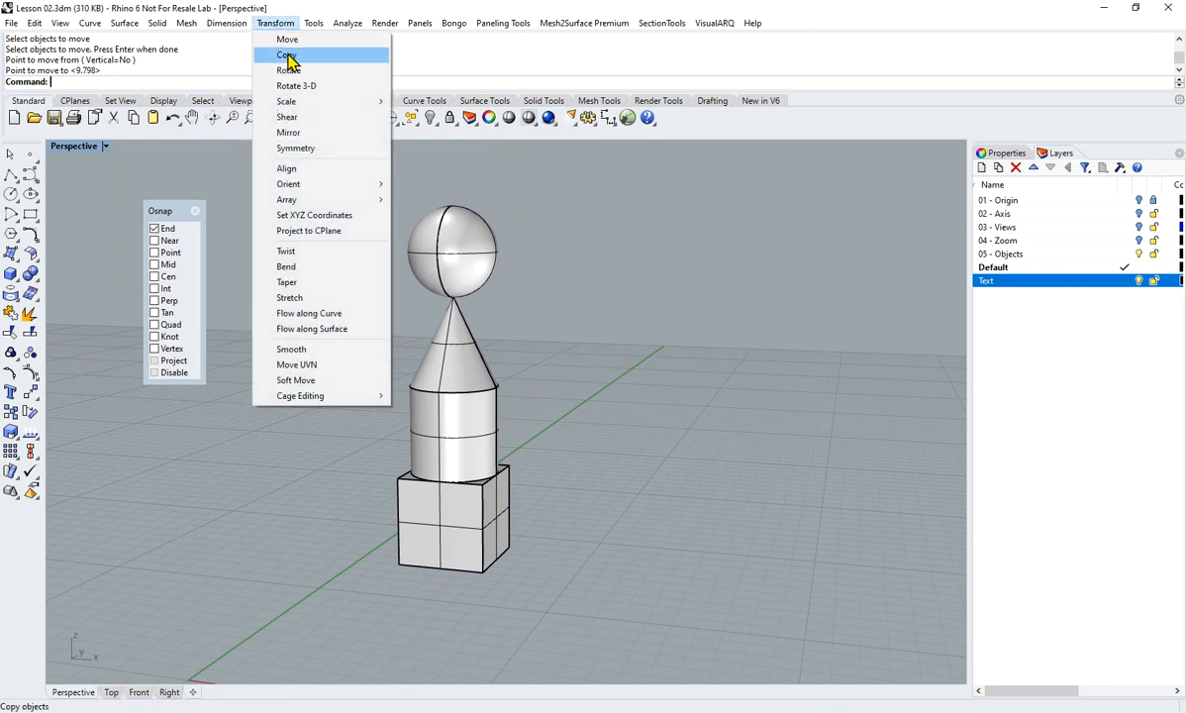
left_click(287, 56)
left_click_drag(585, 194, 339, 607)
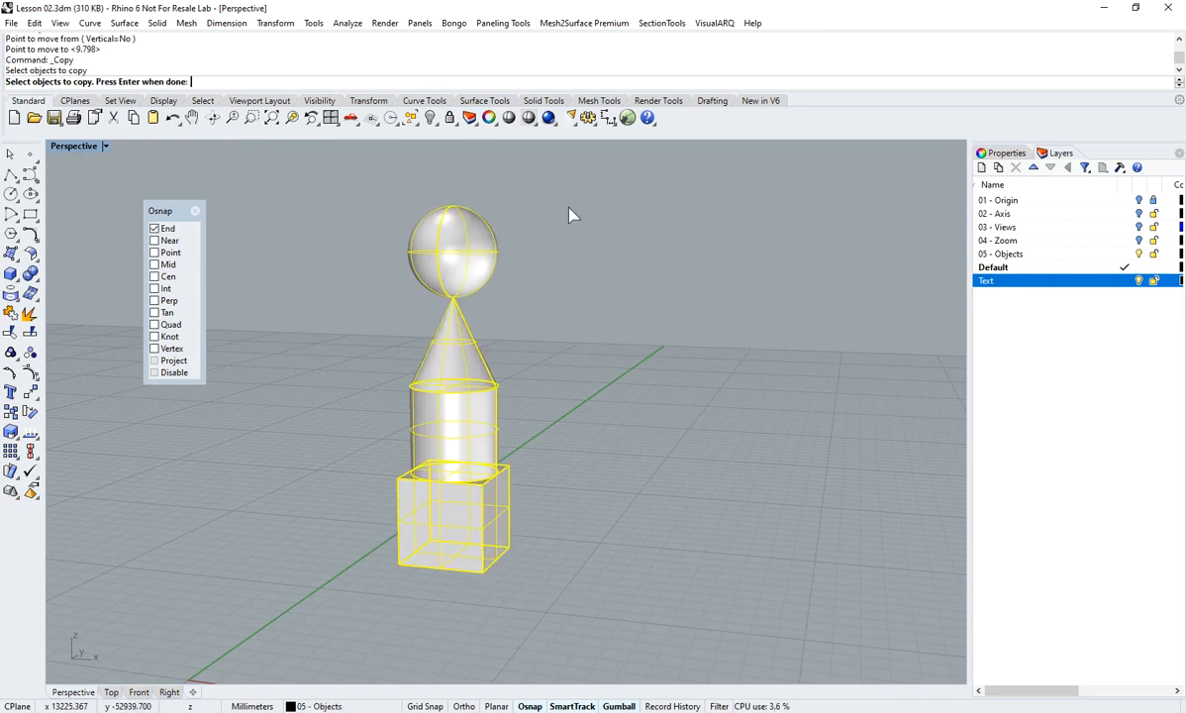
left_click_drag(609, 168, 338, 598)
key("Return")
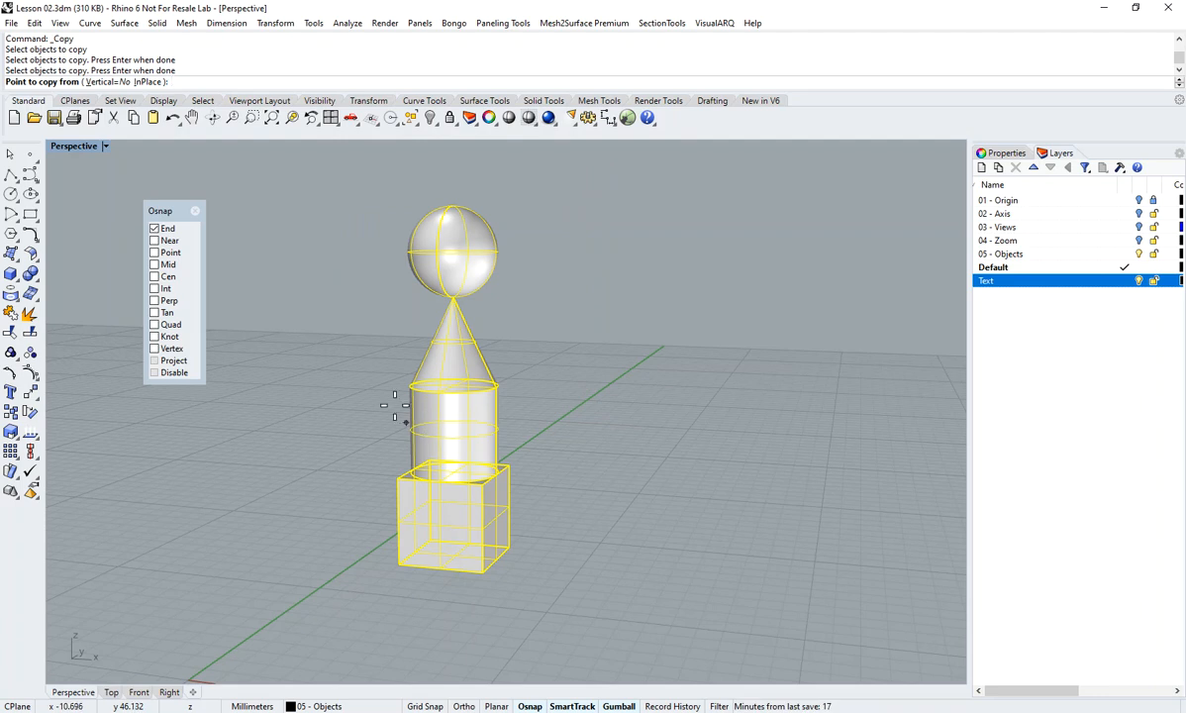
- Copy the stack from the cube's bottom corner nearest the origin to point 0 and end the command
scroll(392, 368, "down", 4)
right_click_drag(392, 368, 416, 407)
scroll(485, 491, "up", 2)
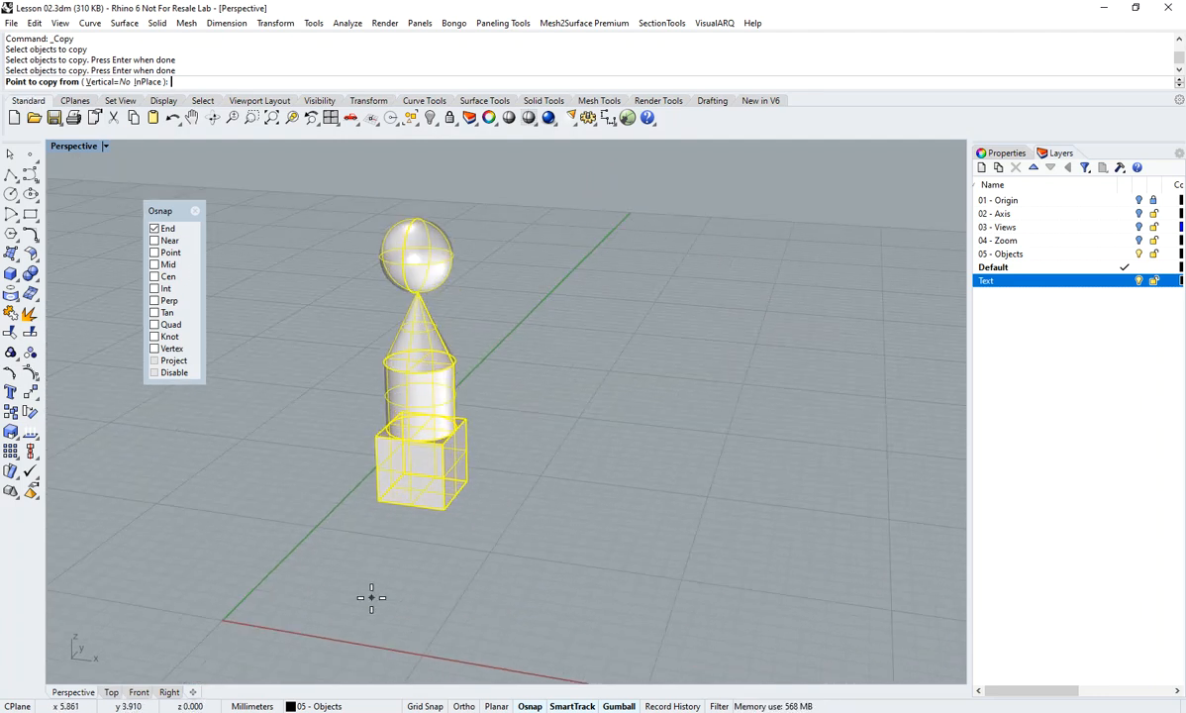
left_click(378, 503)
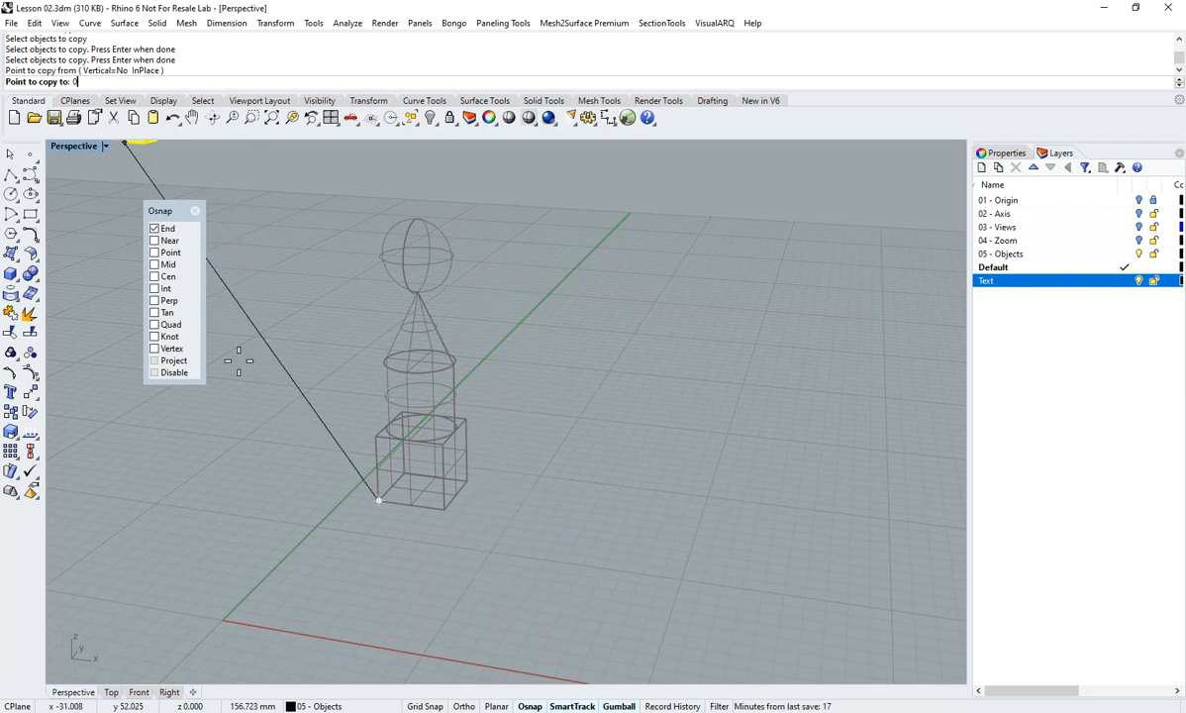
type("0")
key("Return")
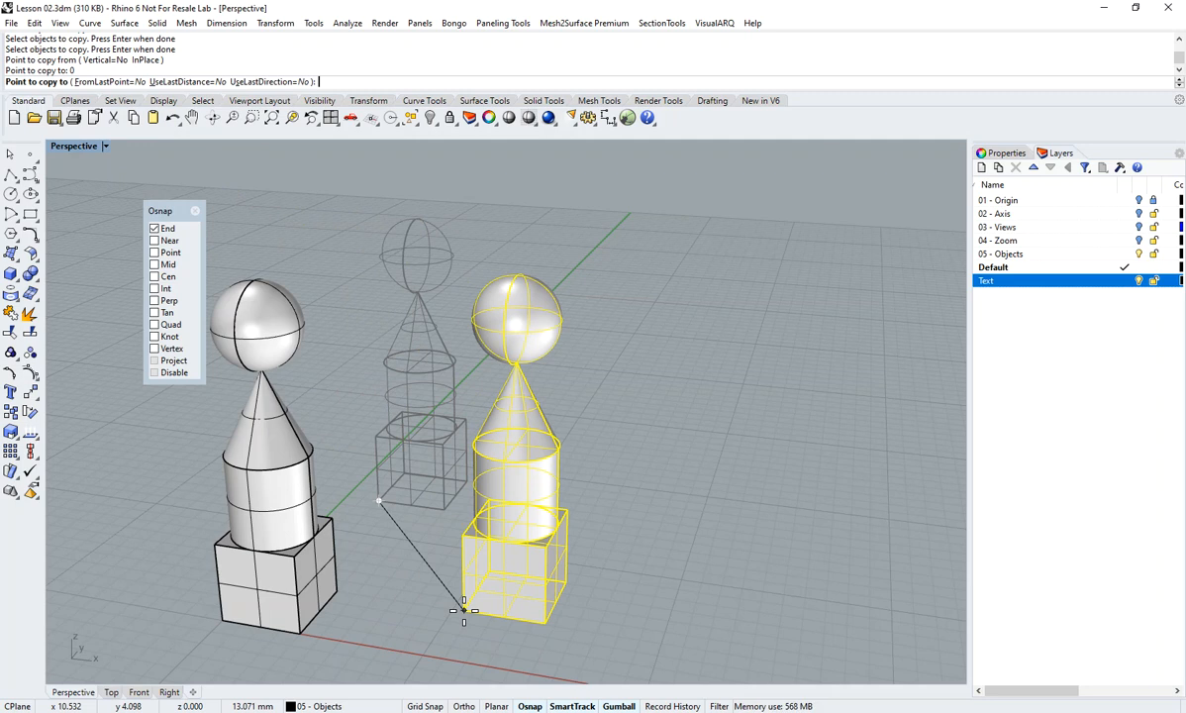
key("Return")
- Delete the original stack, keeping only the copy at the origin
right_click_drag(416, 569, 601, 537)
right_click_drag(699, 540, 566, 585)
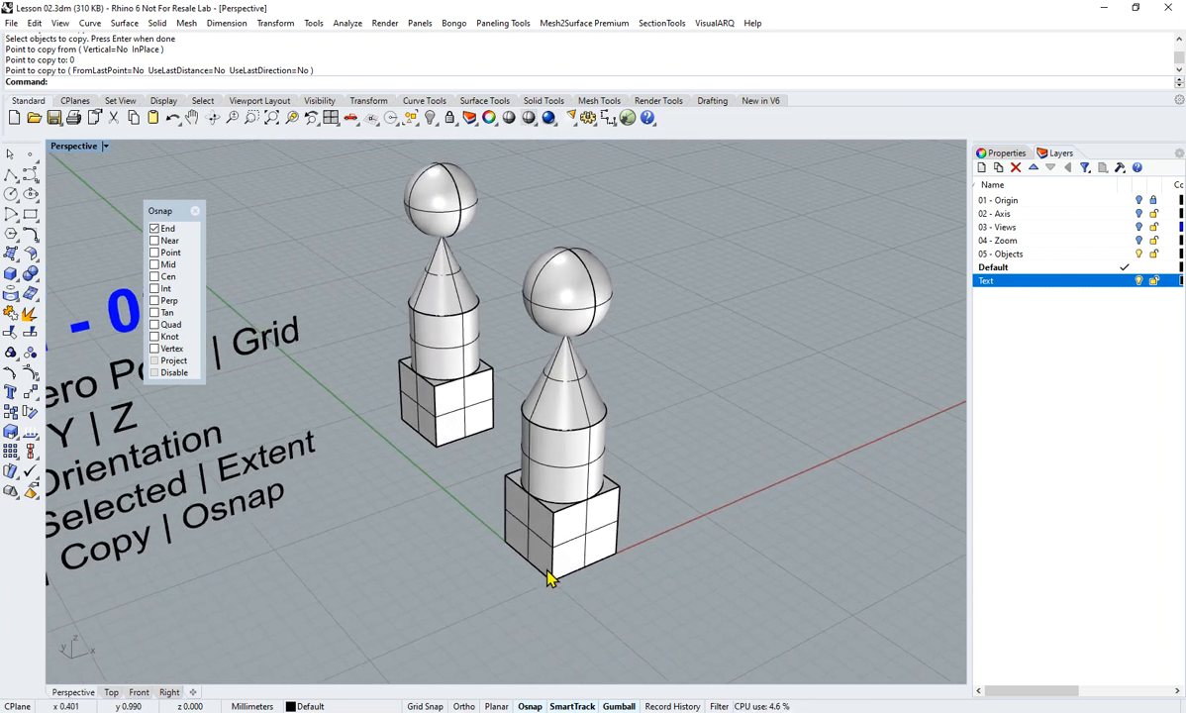
right_click_drag(473, 492, 543, 506, "shift")
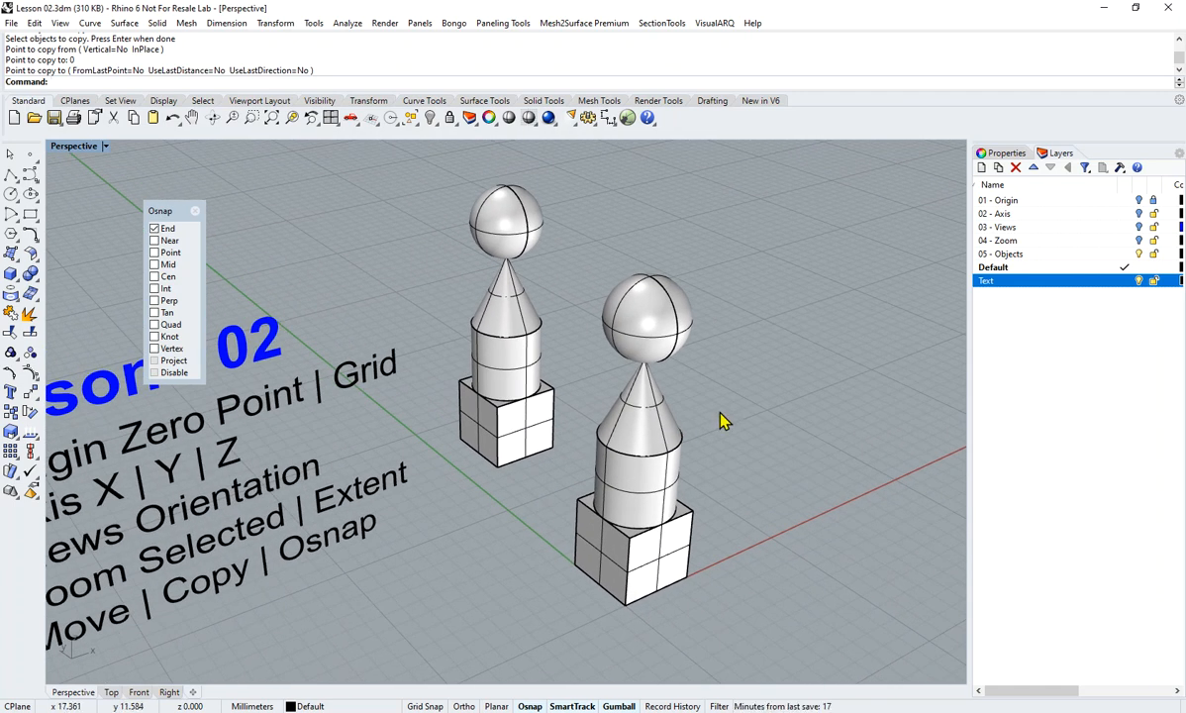
scroll(750, 477, "up", 2)
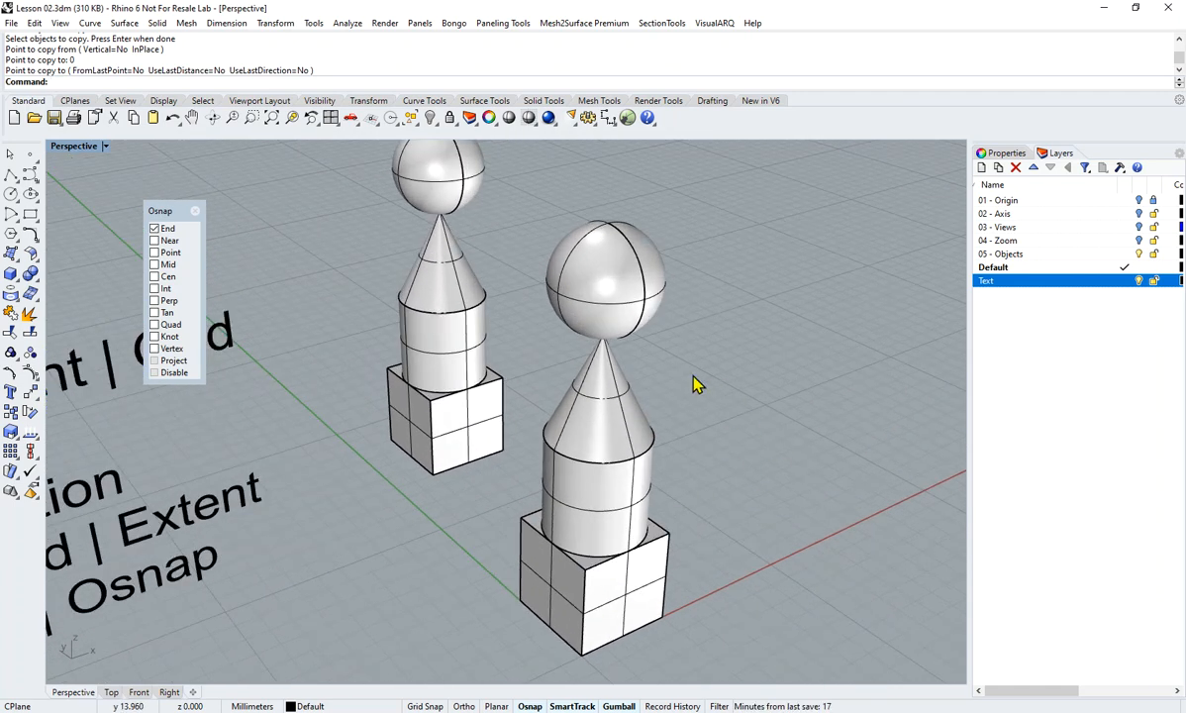
right_click_drag(699, 457, 728, 419)
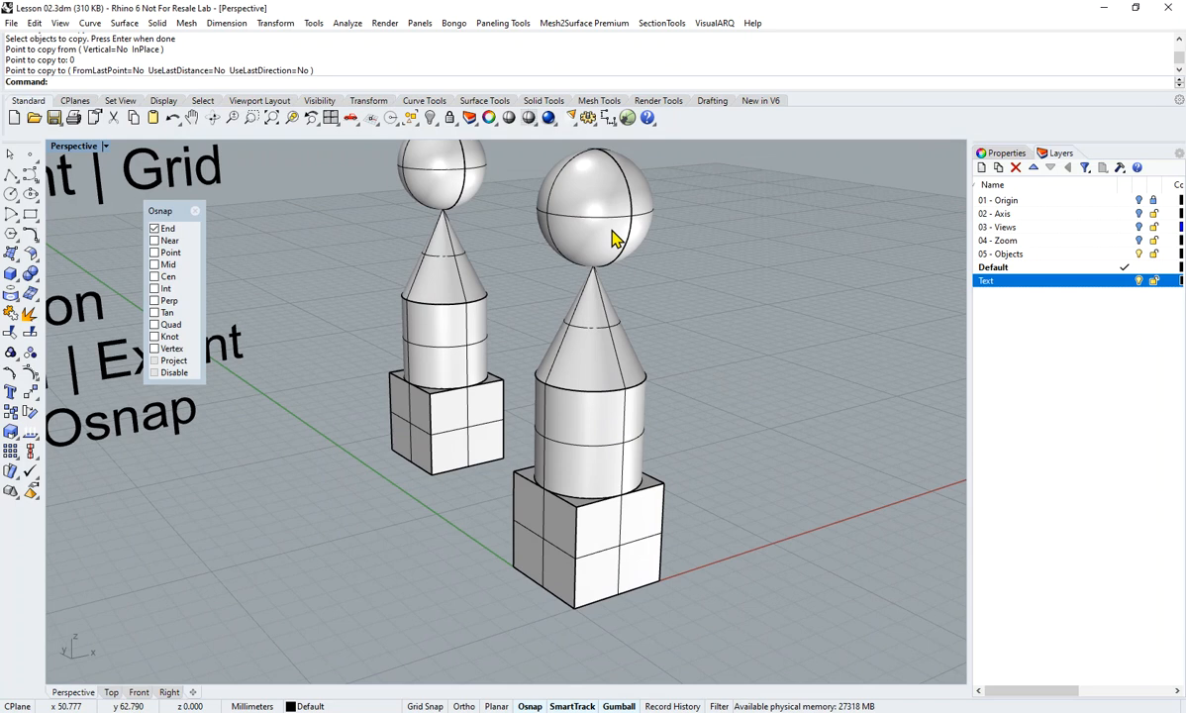
scroll(530, 376, "down", 2)
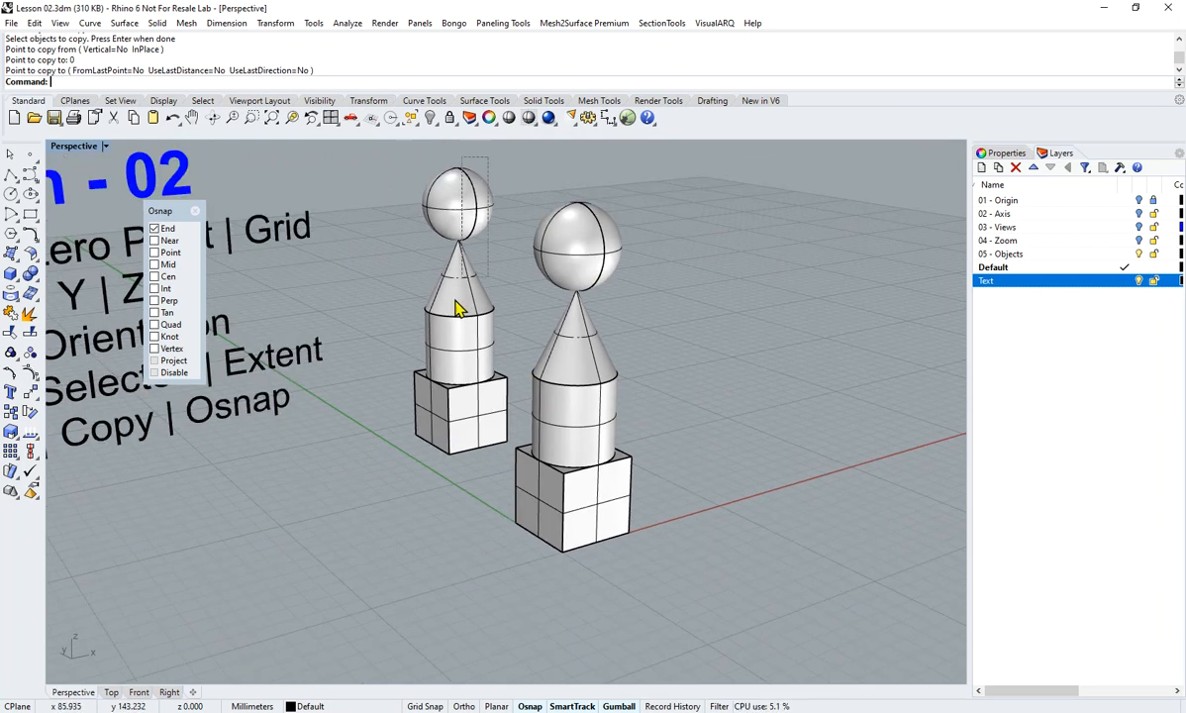
left_click(415, 450)
key("Return")
key("Delete")
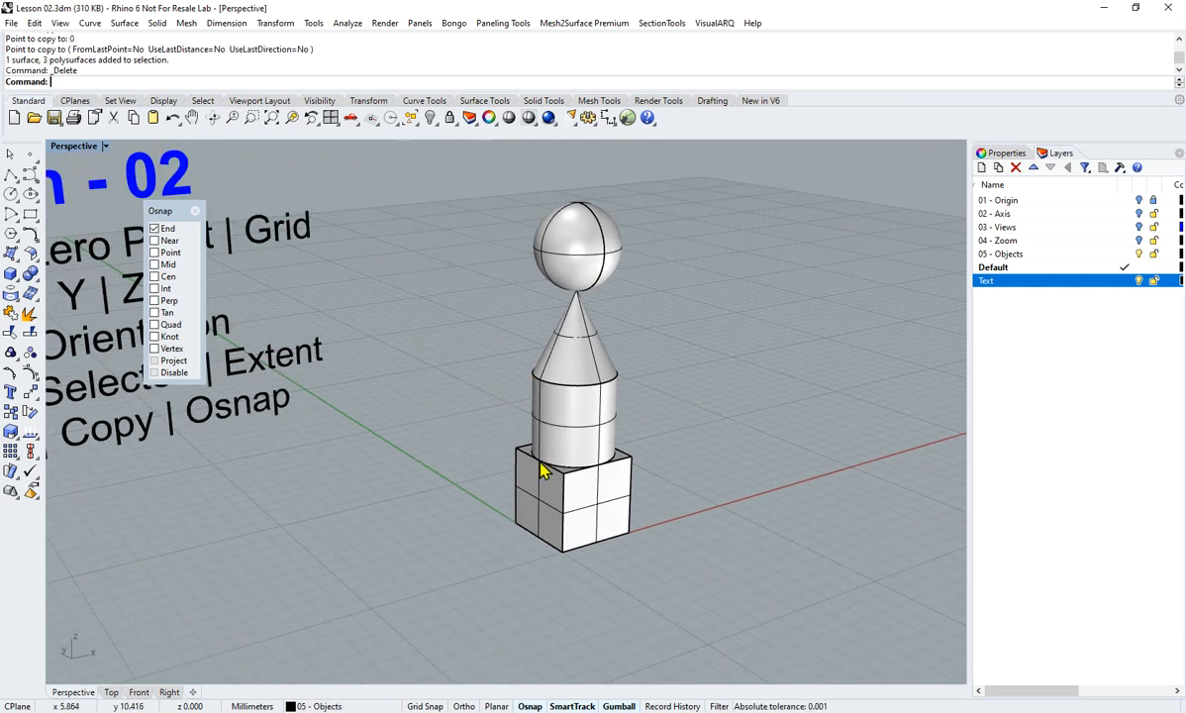
- Turn on the Int snap during a polyline command, move the Osnap panel closer to the model, and cancel the polyline
scroll(589, 525, "up", 3)
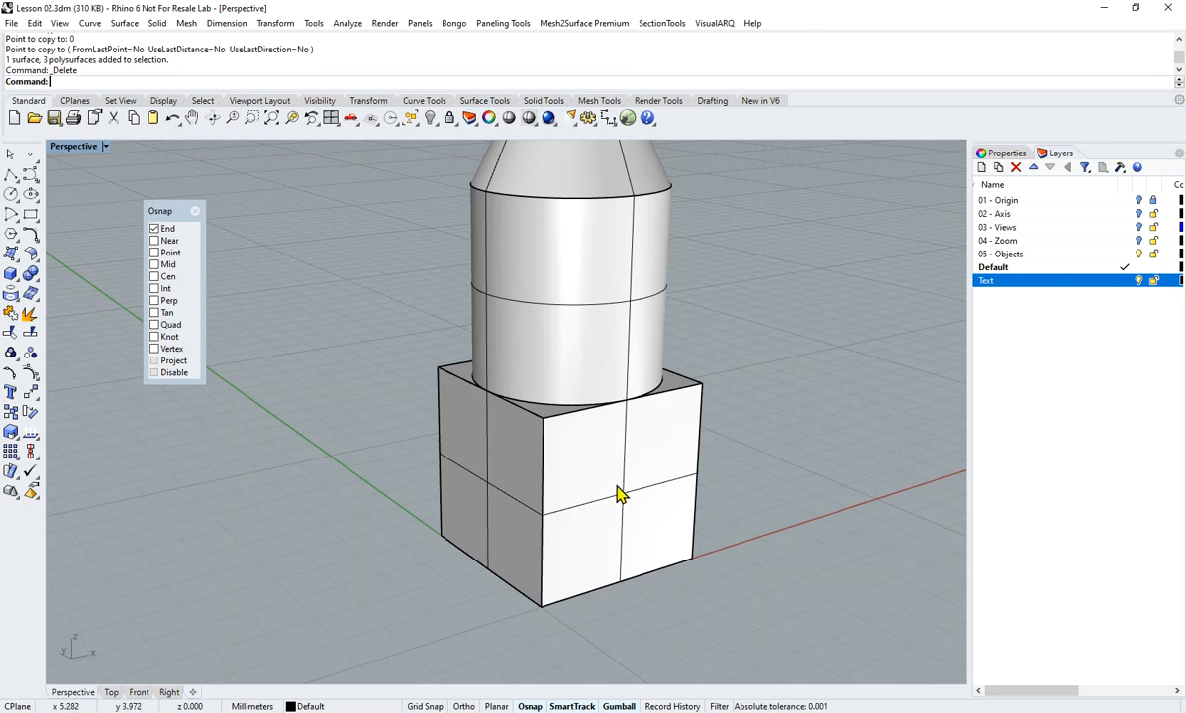
left_click(11, 173)
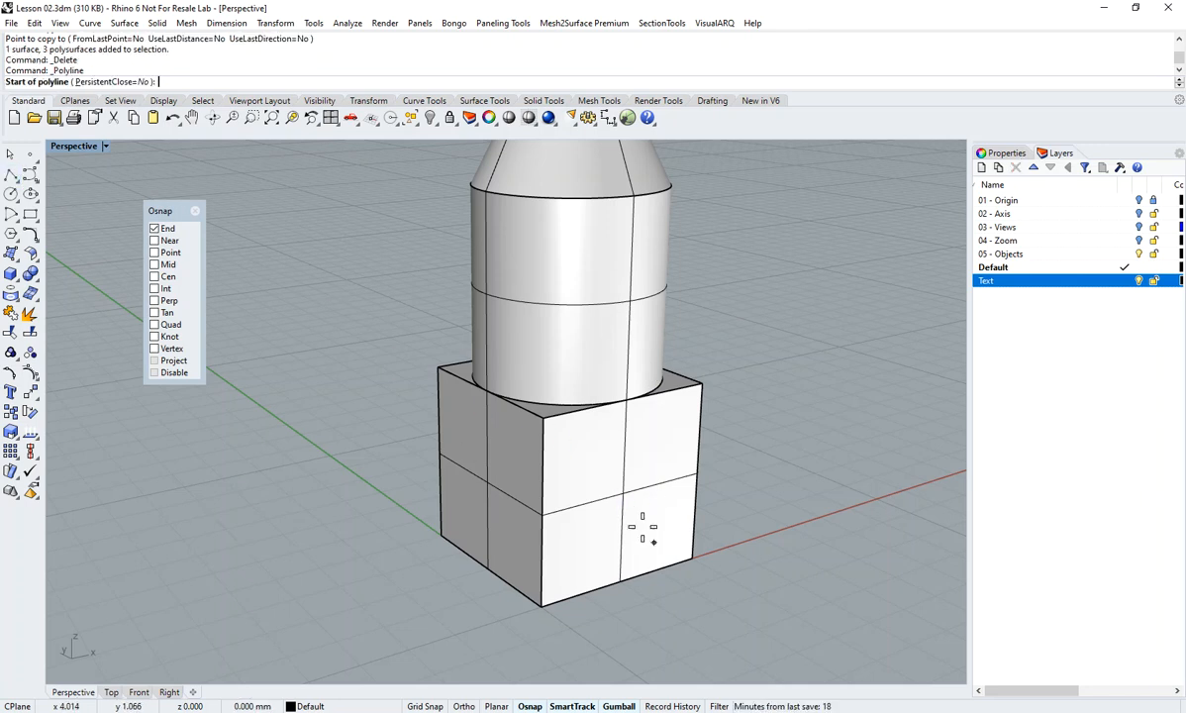
left_click(156, 288)
left_click_drag(168, 210, 286, 333)
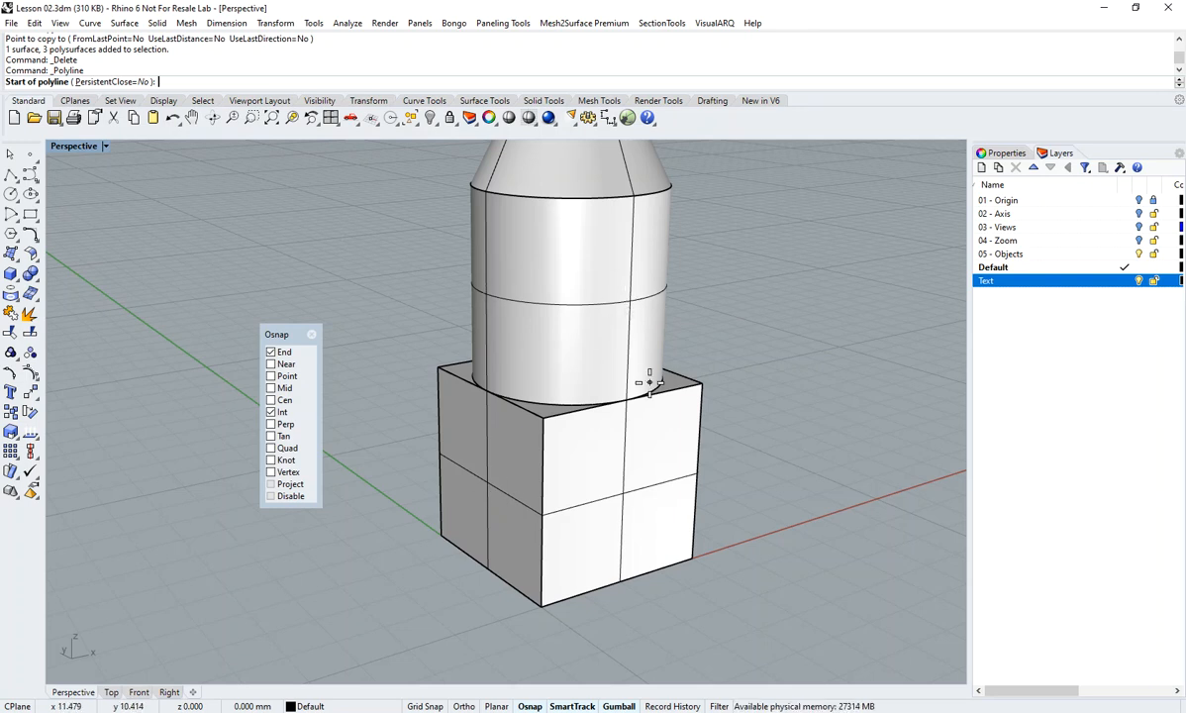
key("Escape")
scroll(630, 364, "down", 3)
right_click_drag(676, 358, 613, 454, "shift")
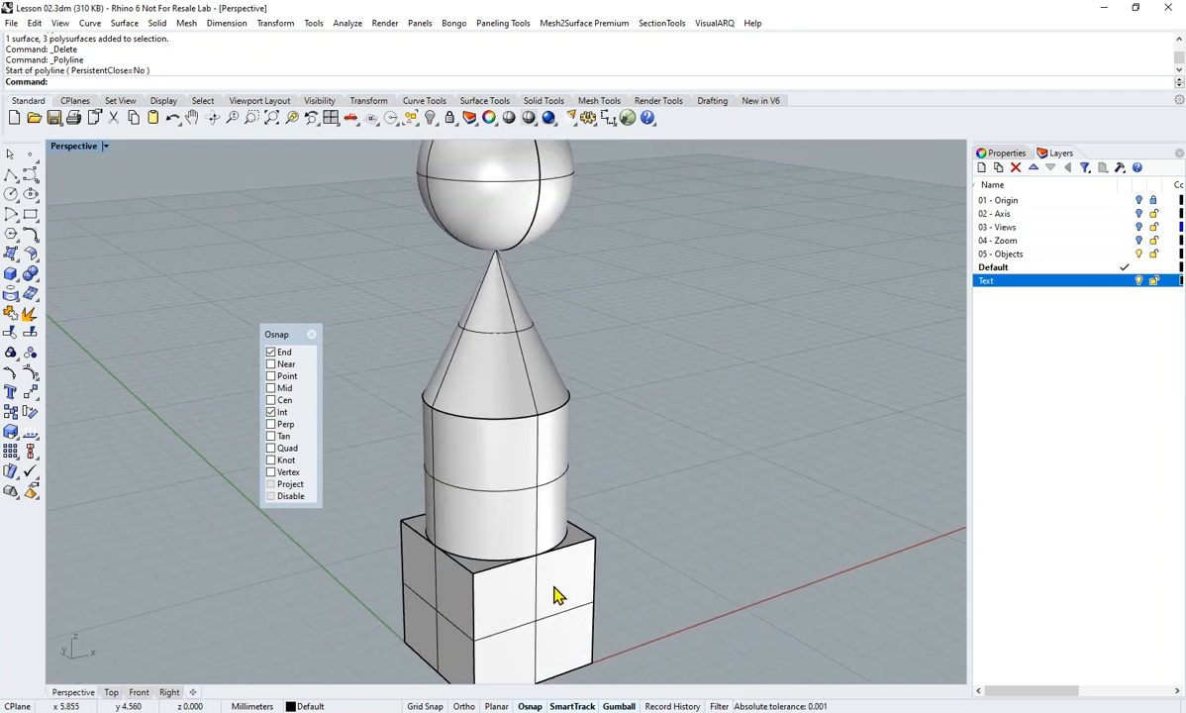
- Open the object properties of the sphere and turn off its surface isocurves
left_click(490, 206)
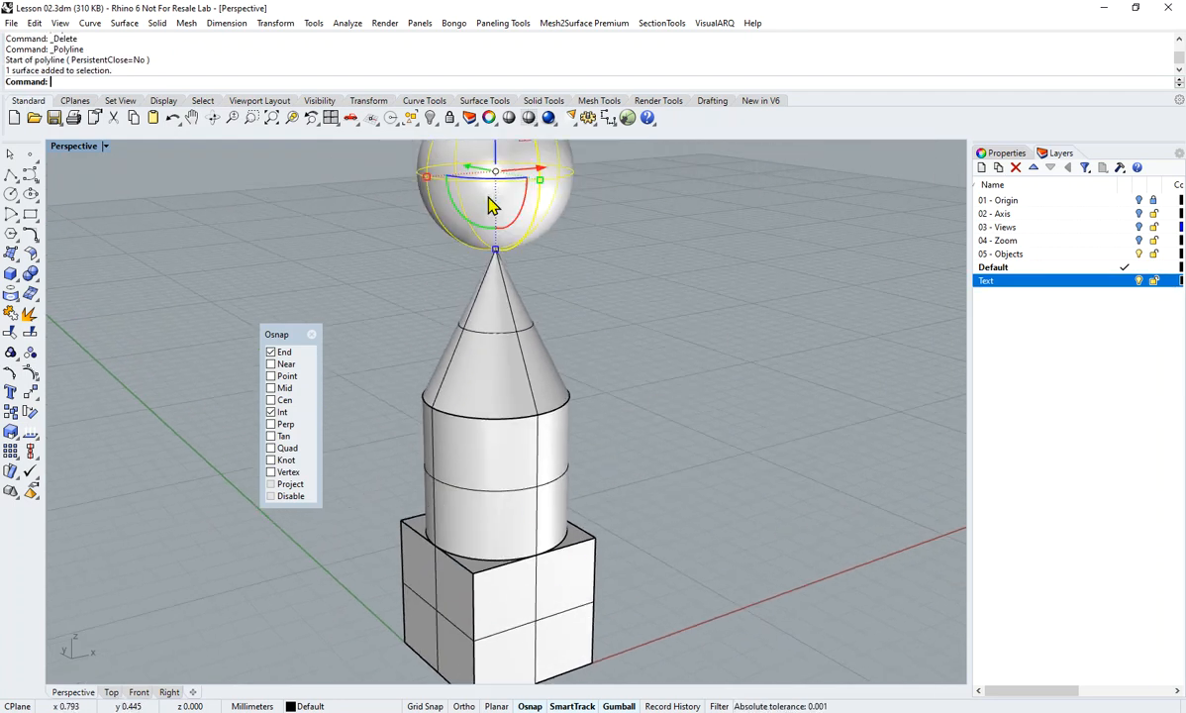
left_click(1007, 154)
right_click_drag(722, 294, 772, 353, "shift")
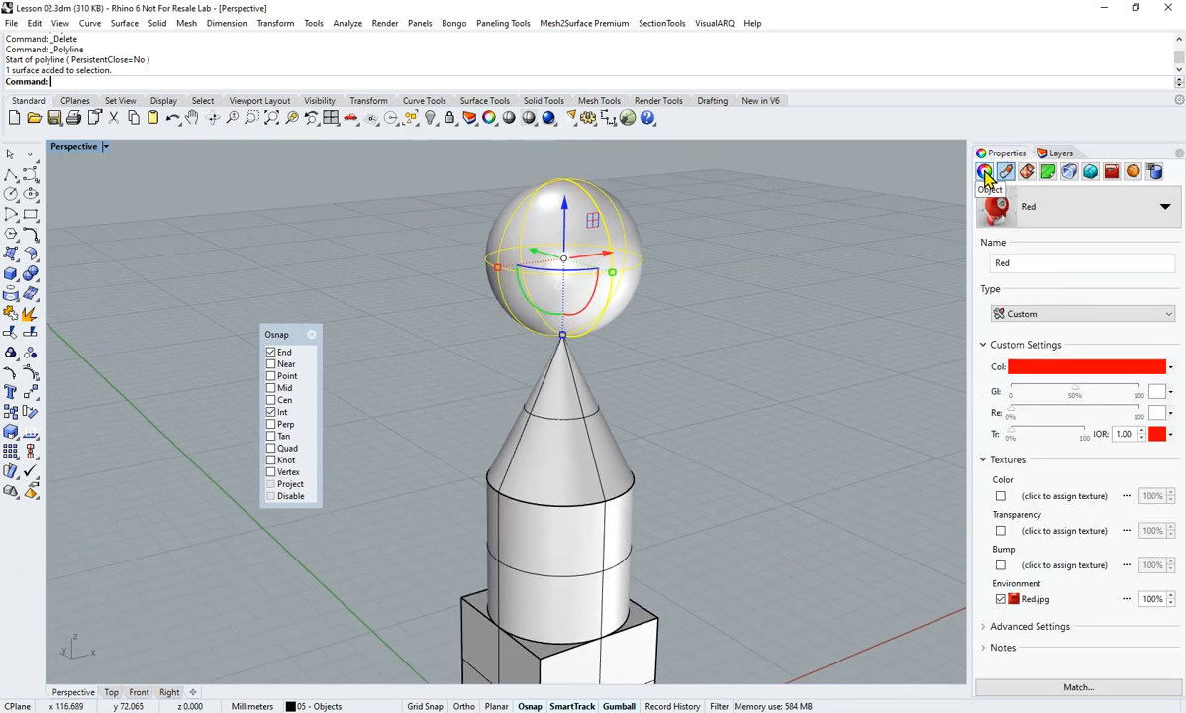
left_click(985, 171)
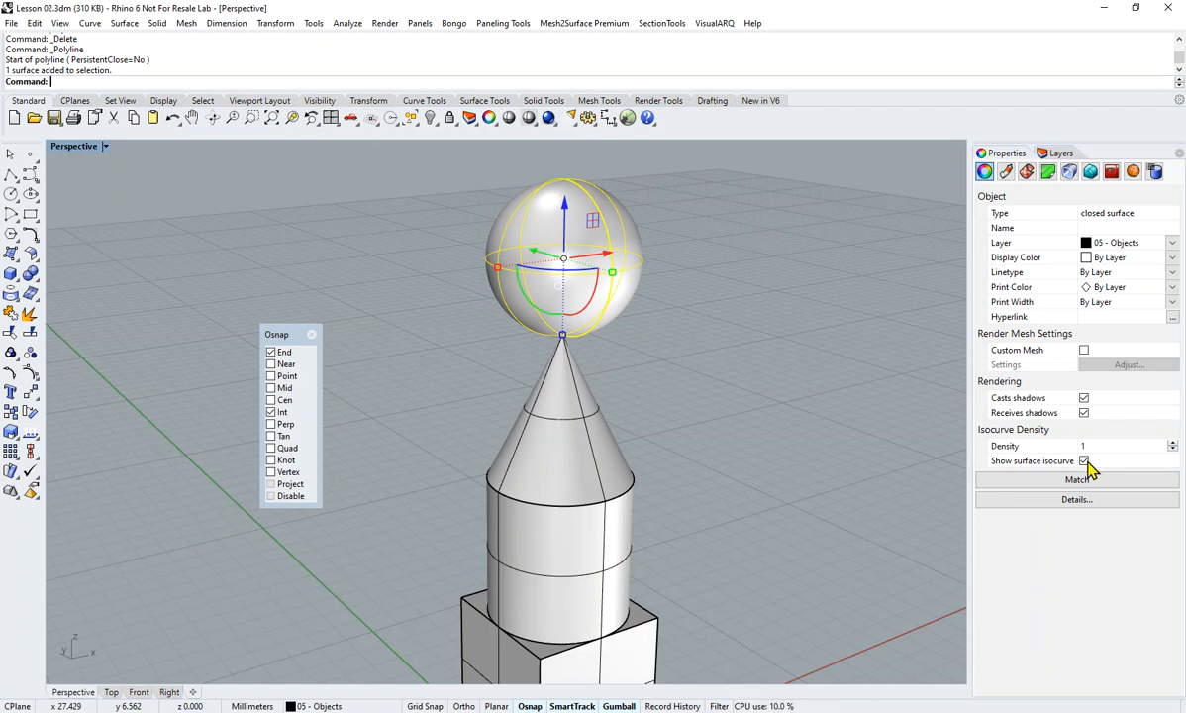
left_click(683, 425)
mouse_move(675, 345)
right_mouse_down()
mouse_move(704, 365)
mouse_move(670, 378)
mouse_move(670, 365)
right_mouse_up()
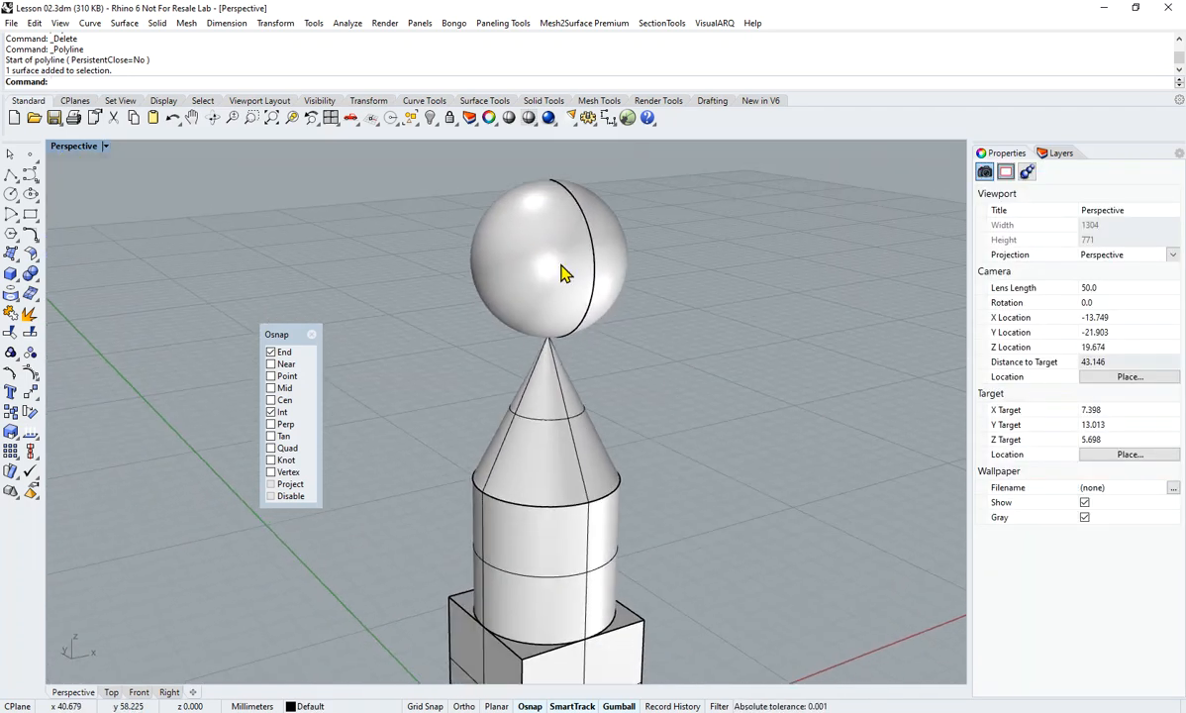
- Examine the sphere without isocurves in Wireframe display, then return the Perspective view to Shaded
left_click(105, 146)
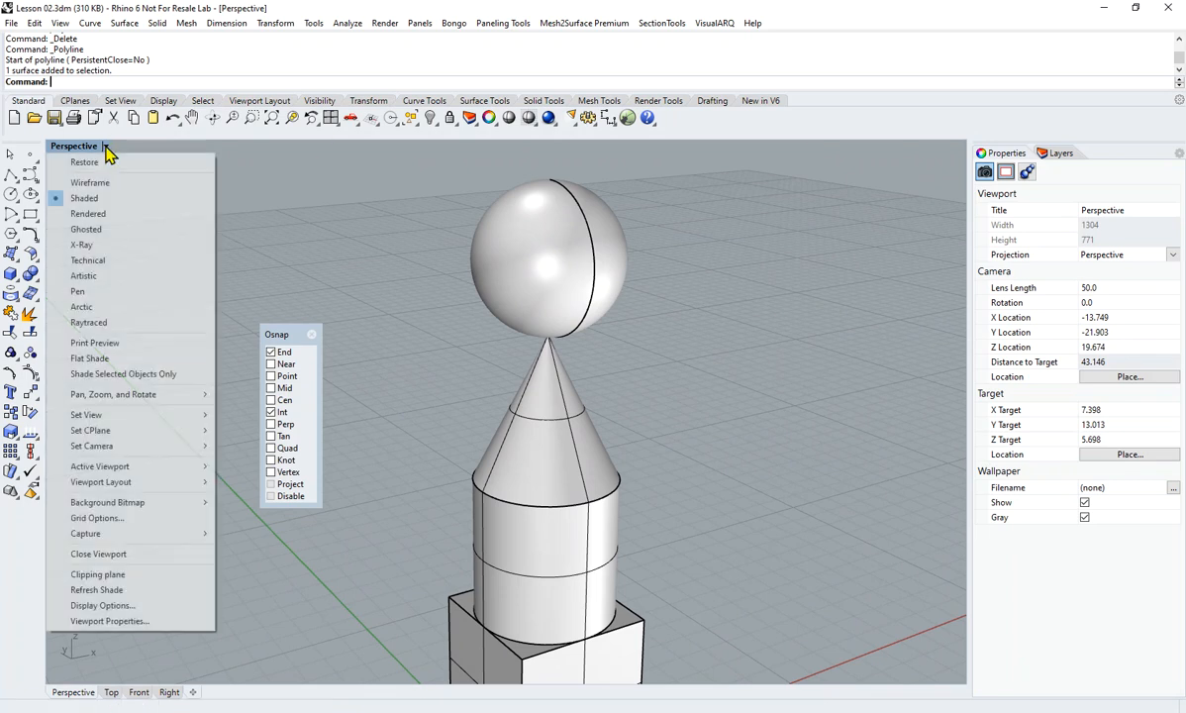
left_click(112, 185)
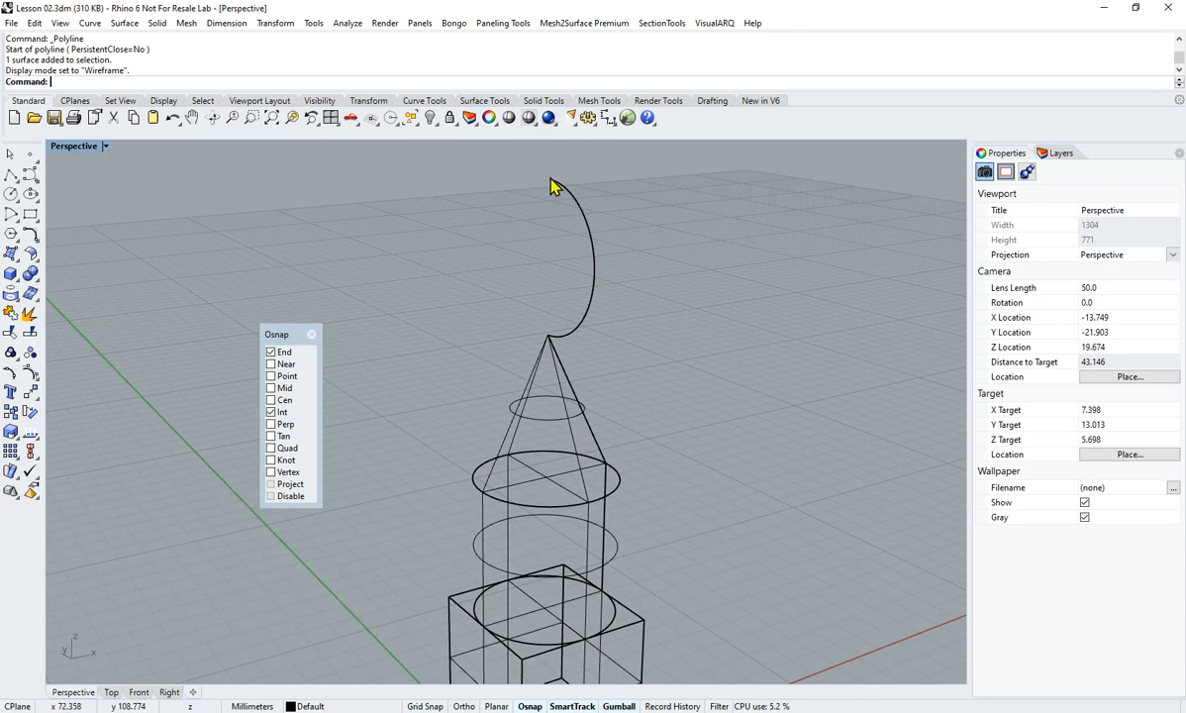
left_click(104, 147)
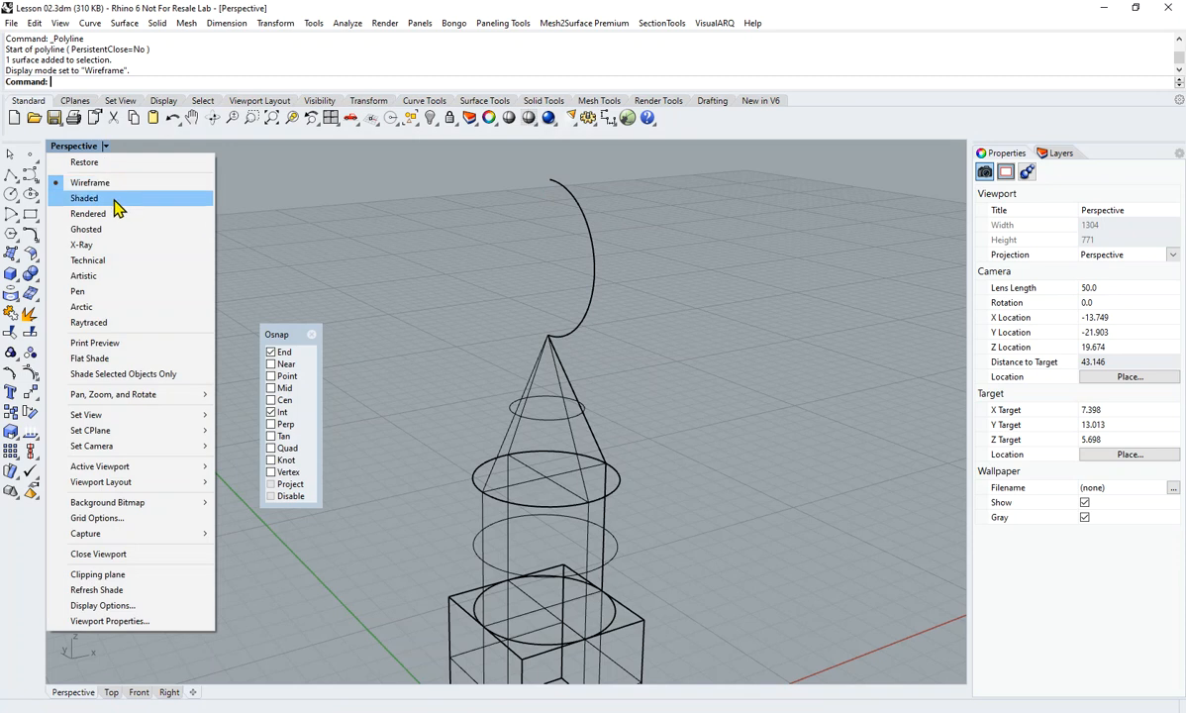
left_click(105, 198)
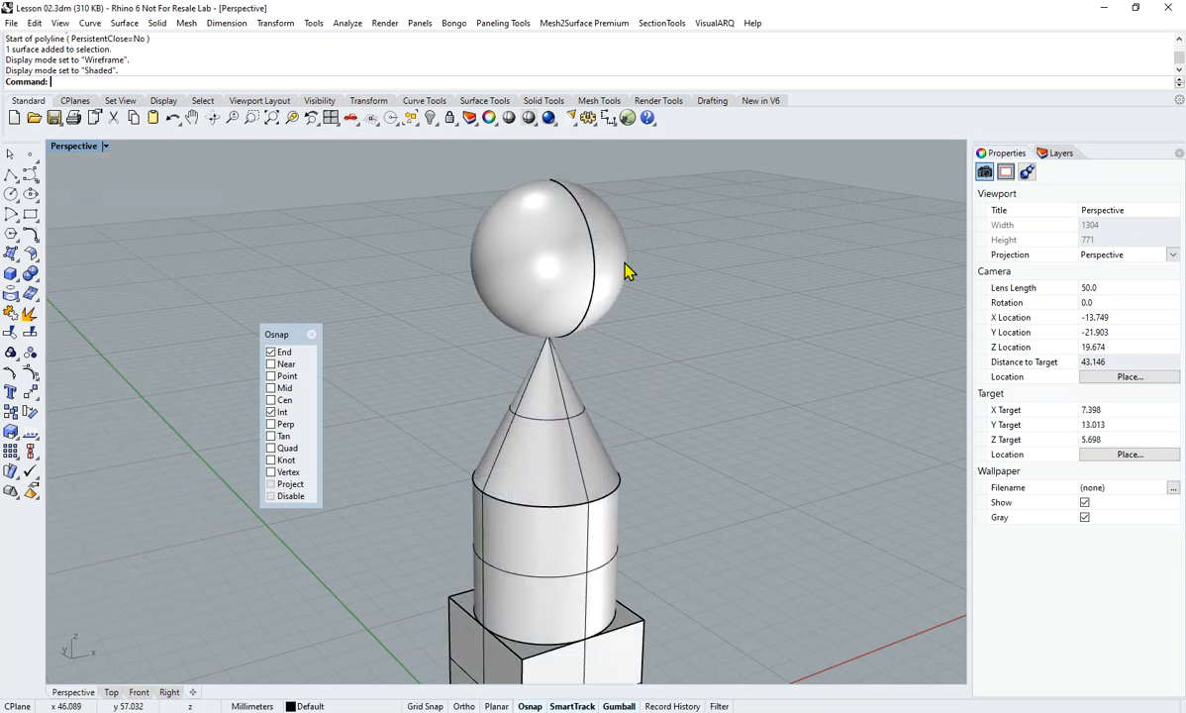
- Turn off the surface isocurves of the cone
left_click(570, 425)
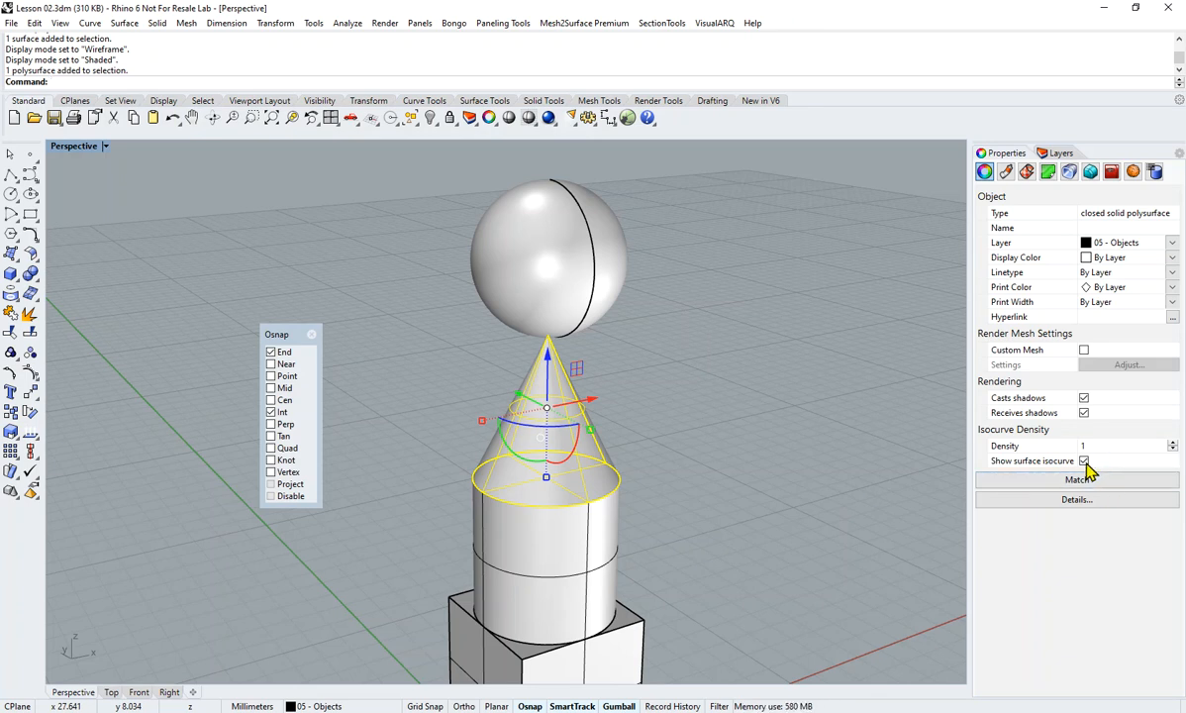
left_click(1084, 461)
left_click(706, 467)
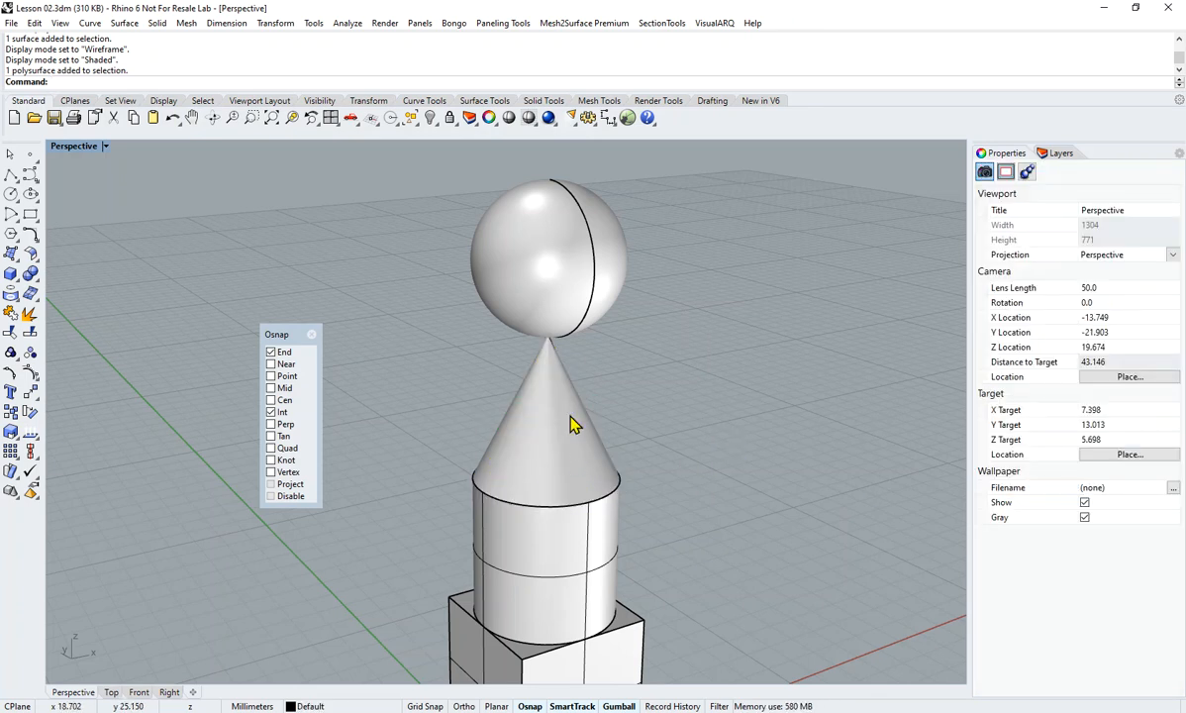
- Switch the Perspective view to Wireframe display and examine the cone without its isocurves
left_click(525, 393)
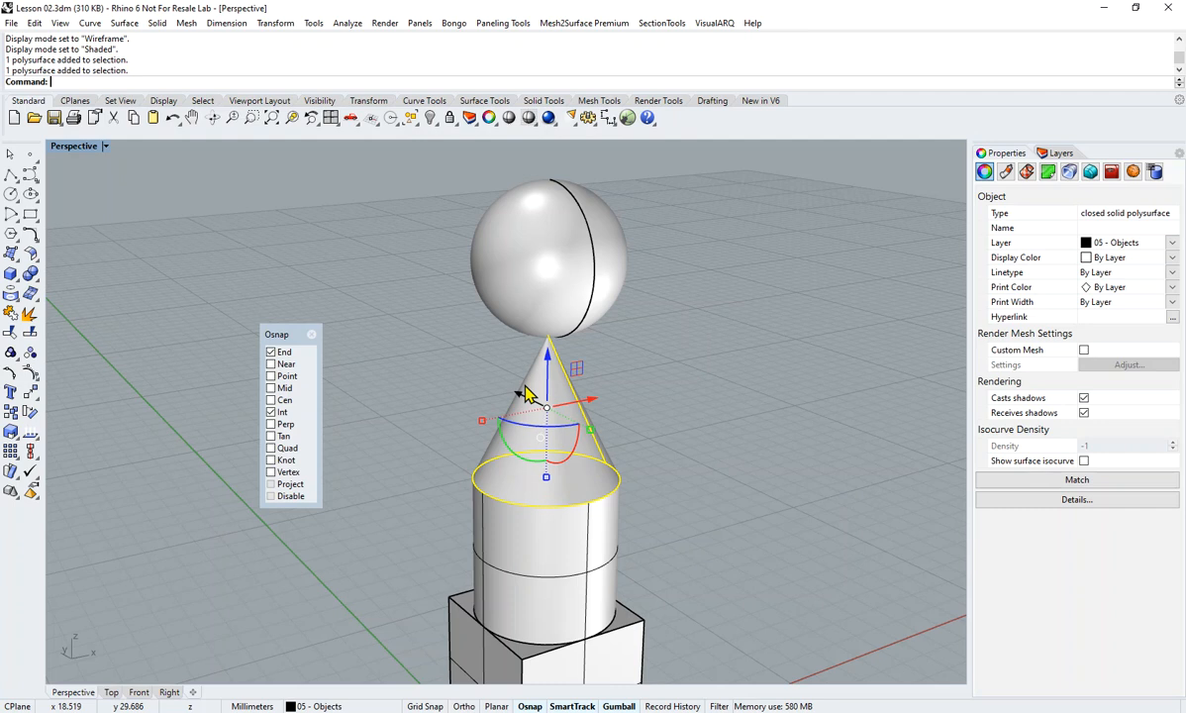
left_click(104, 146)
left_click(111, 184)
left_click(690, 488)
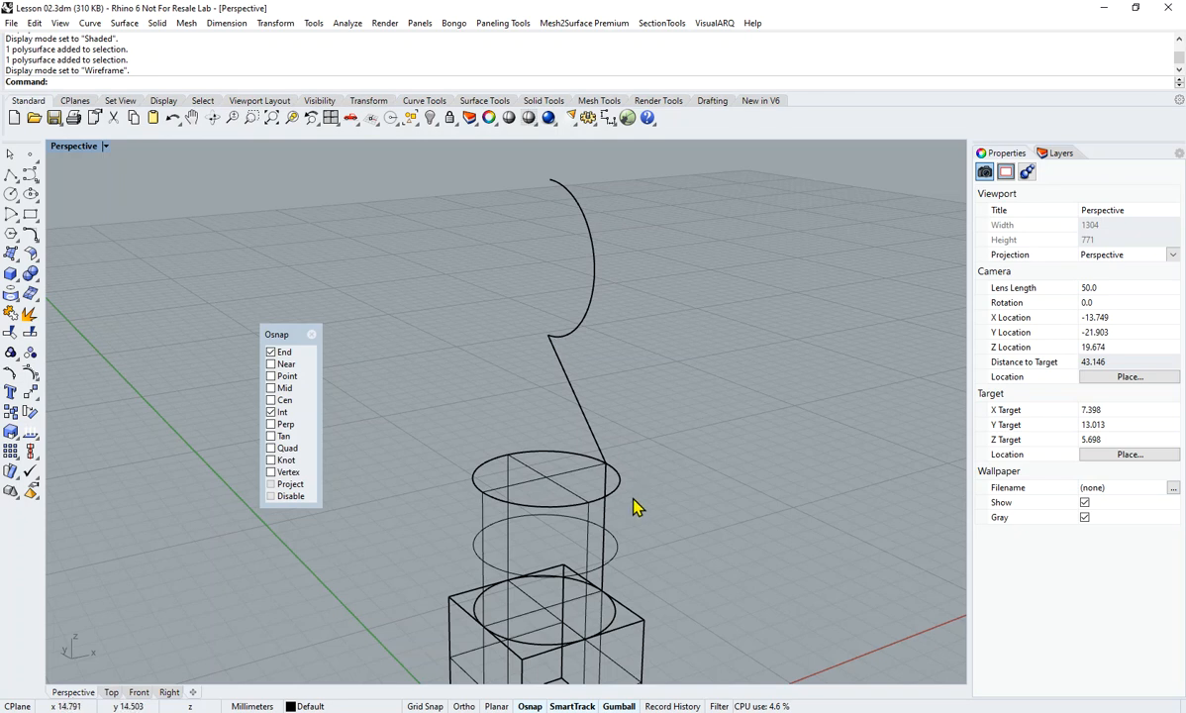
right_click_drag(642, 507, 659, 466, "shift")
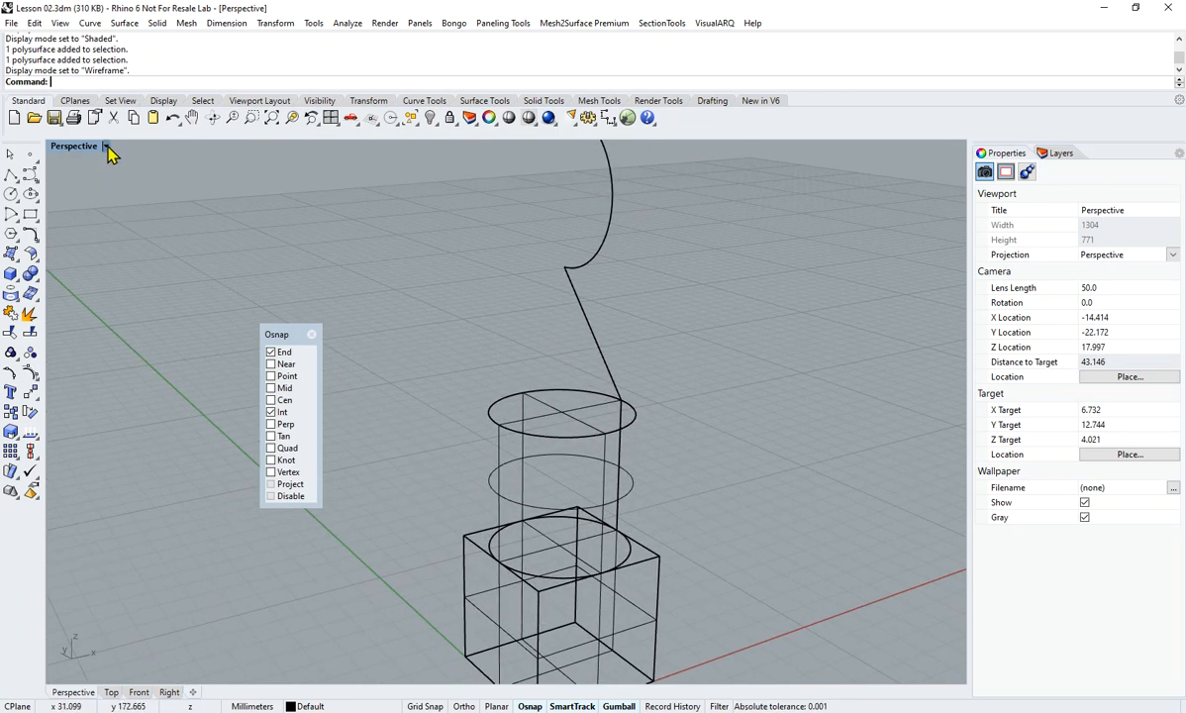
- Turn the cone's surface isocurves back on and return the Perspective view to Shaded display
left_click(587, 323)
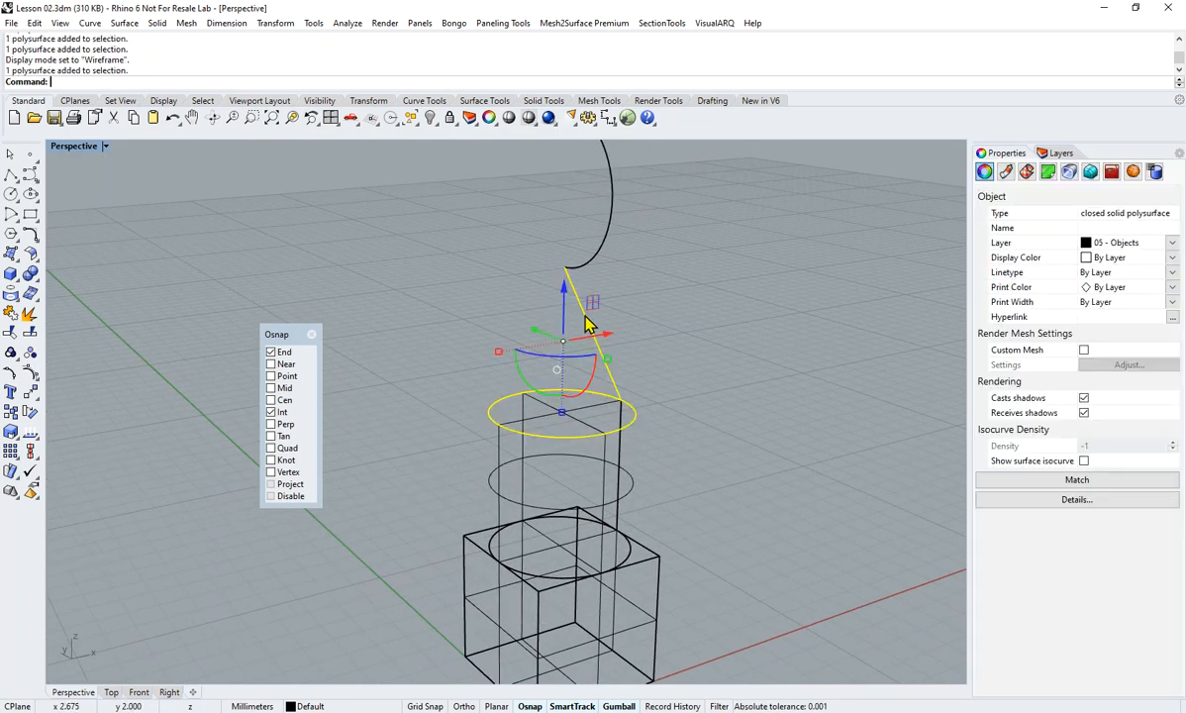
left_click(1084, 461)
left_click(749, 485)
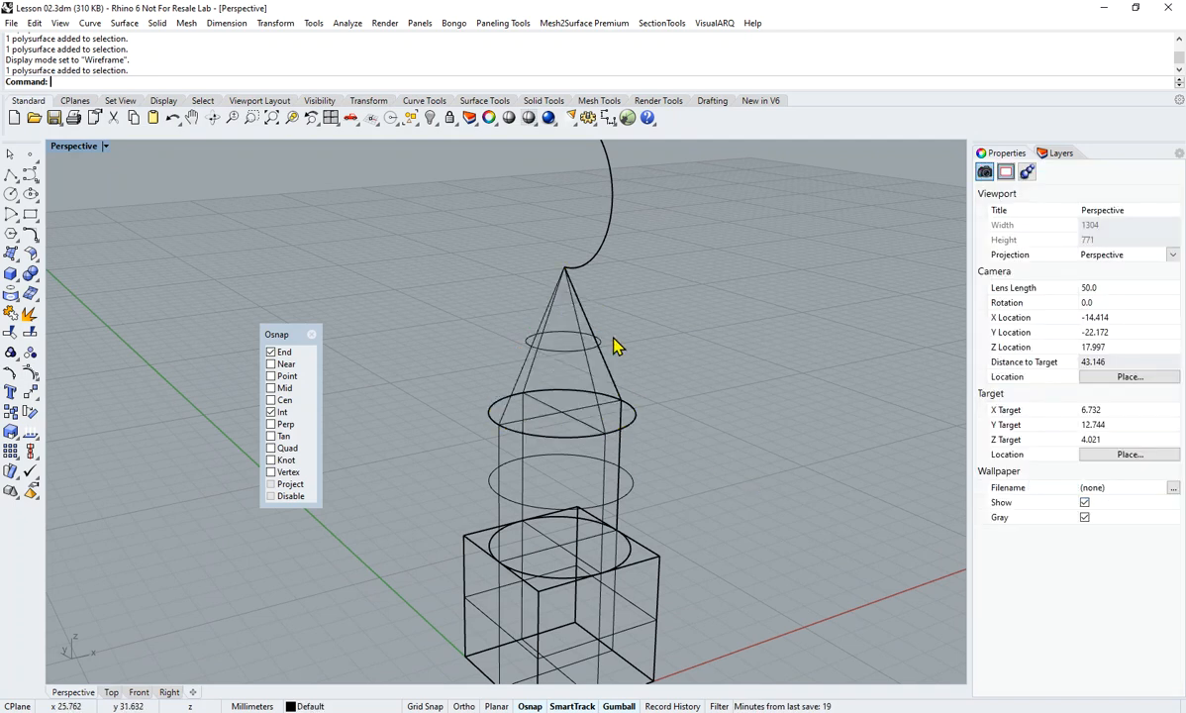
right_click_drag(614, 344, 556, 376)
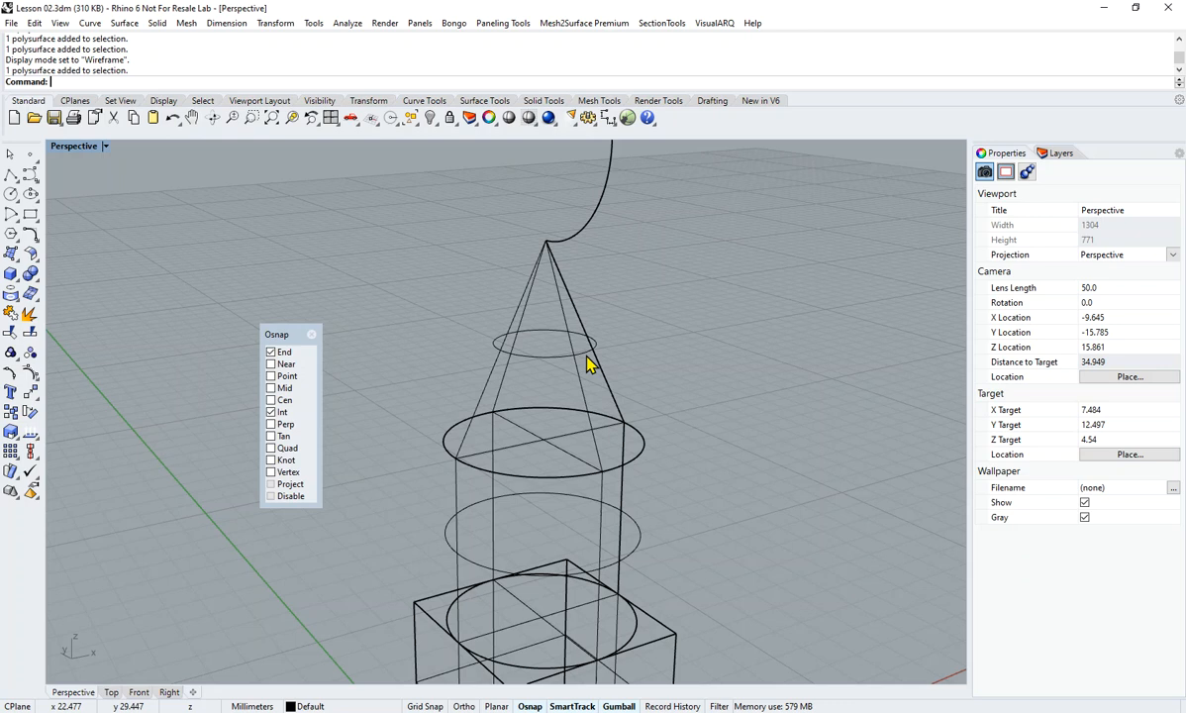
left_click(105, 147)
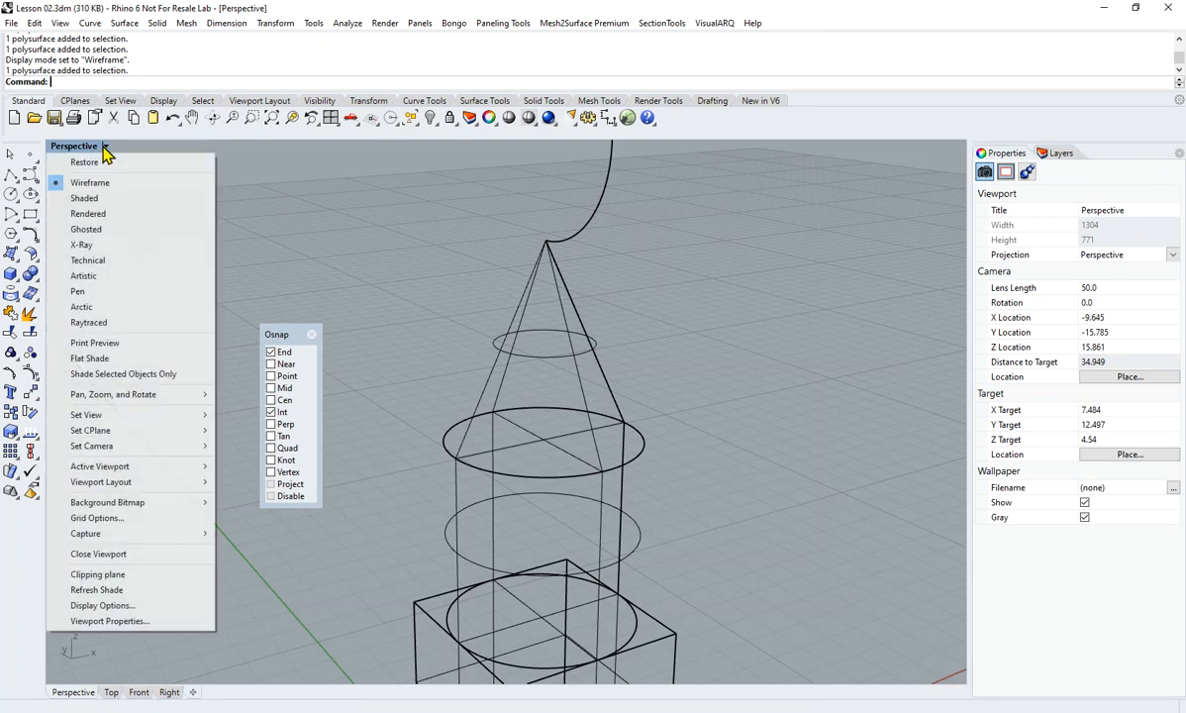
left_click(104, 199)
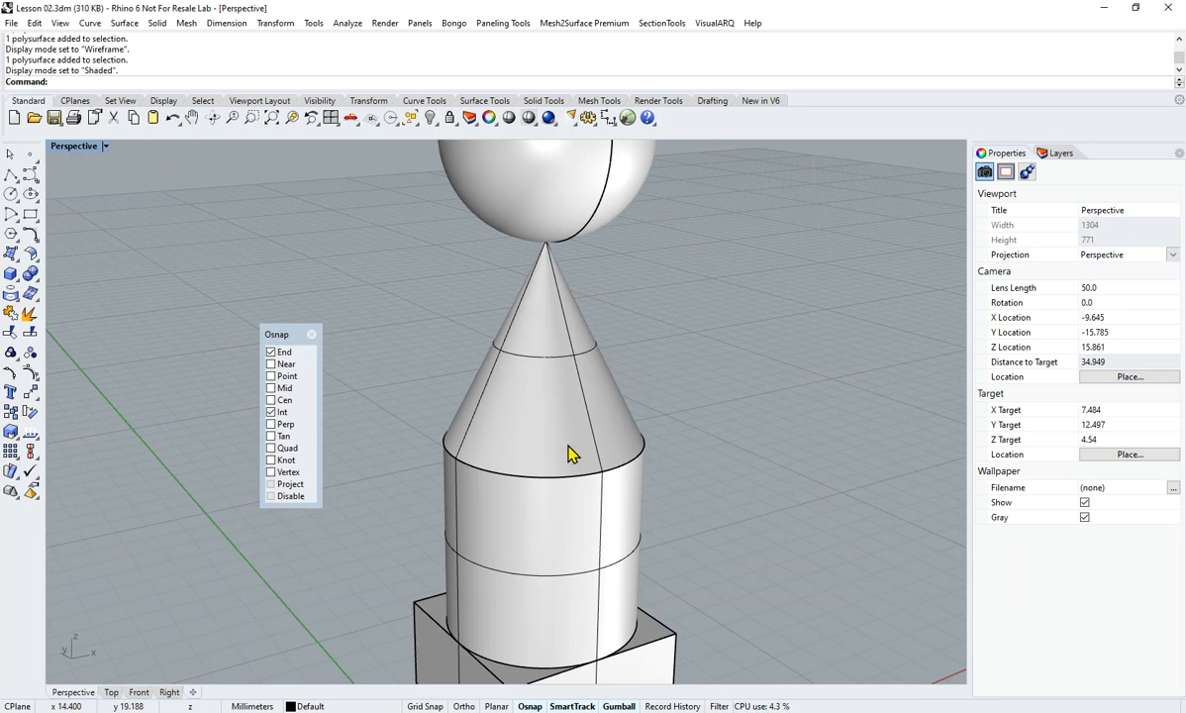
- Turn the sphere's surface isocurves back on and raise their density by several steps for a fine grid
right_click_drag(674, 476, 684, 369, "shift")
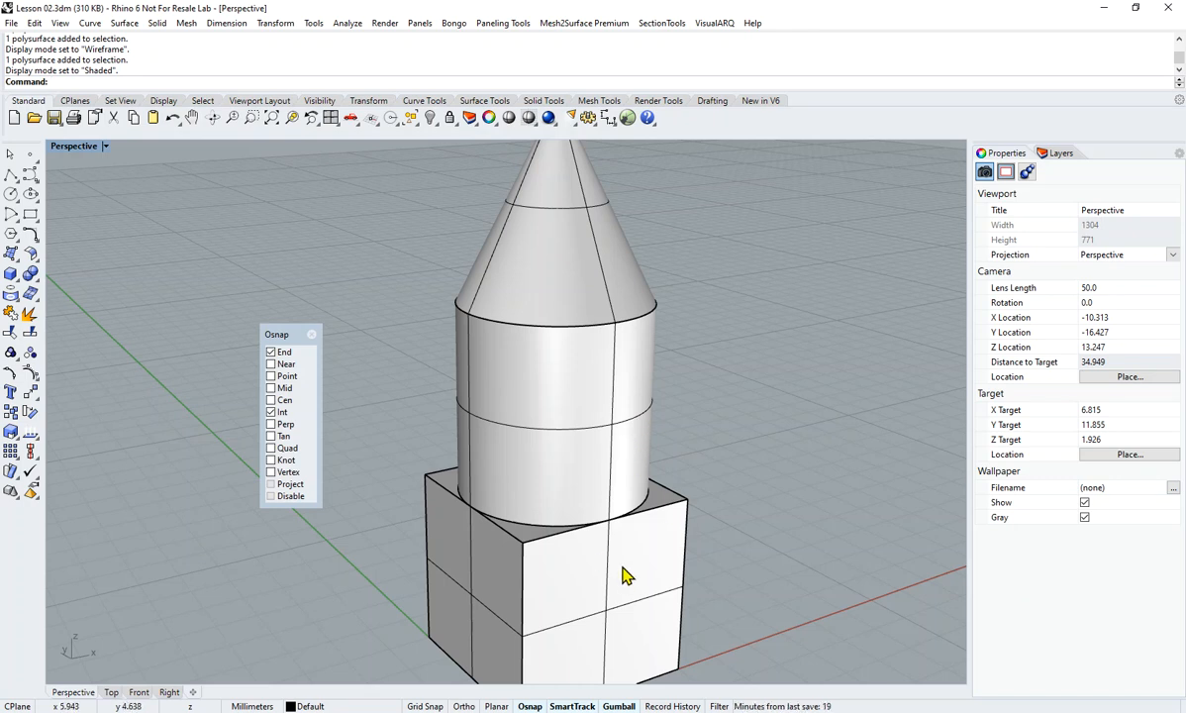
right_click_drag(560, 522, 648, 479, "shift")
right_click_drag(730, 322, 720, 424, "shift")
scroll(614, 353, "down", 4)
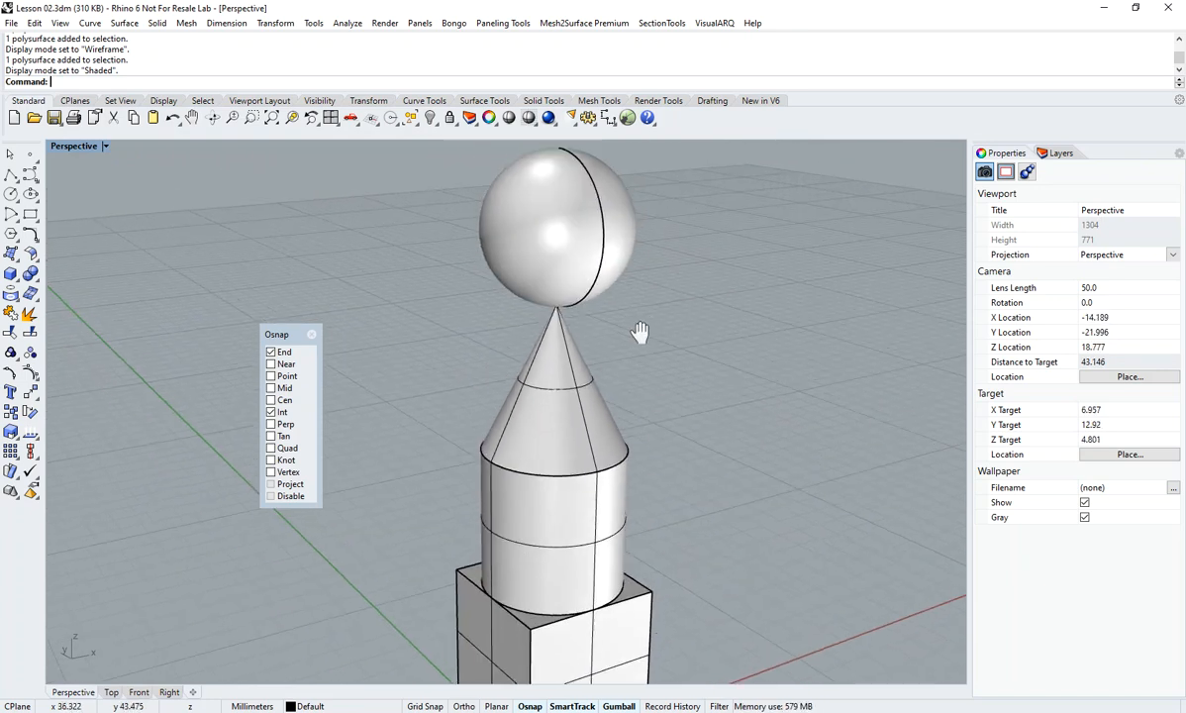
left_click(569, 263)
left_click(1083, 460)
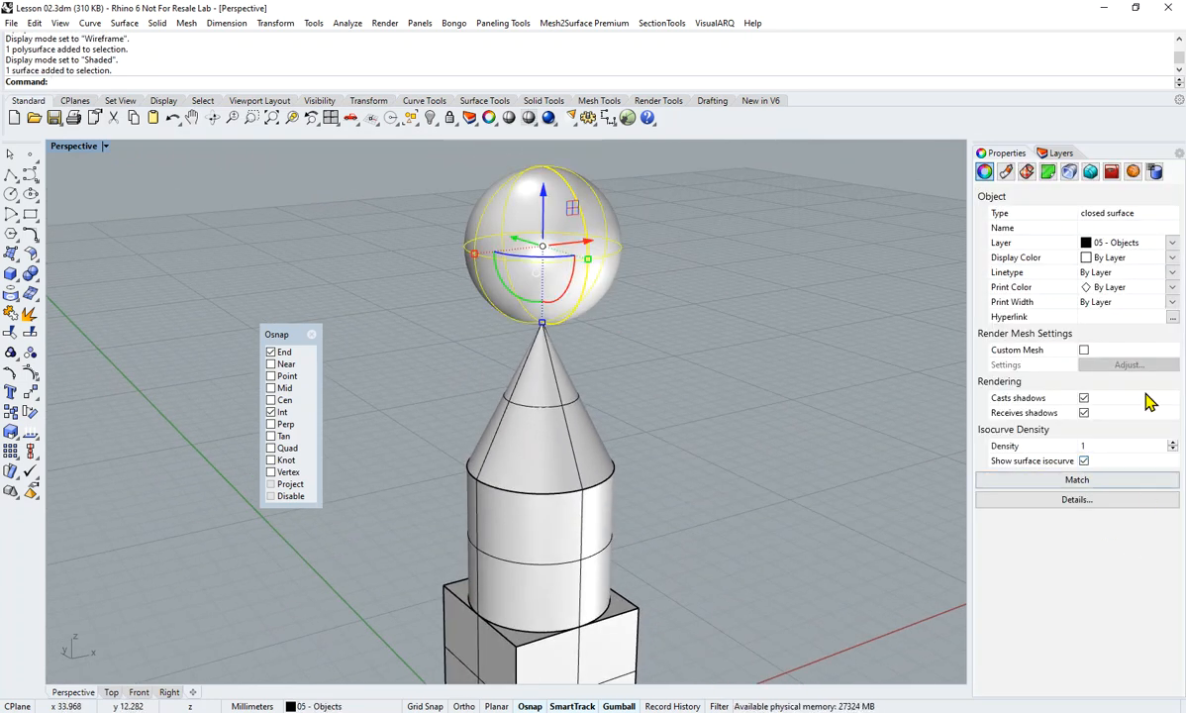
left_click(1172, 442)
left_click(1172, 443)
left_click(1172, 443)
left_click(1172, 442)
left_click(1172, 443)
left_click(681, 353)
right_click_drag(636, 427, 625, 419)
- Raise the isocurve density of the cone by several steps
left_click(534, 413)
right_click_drag(690, 439, 718, 436)
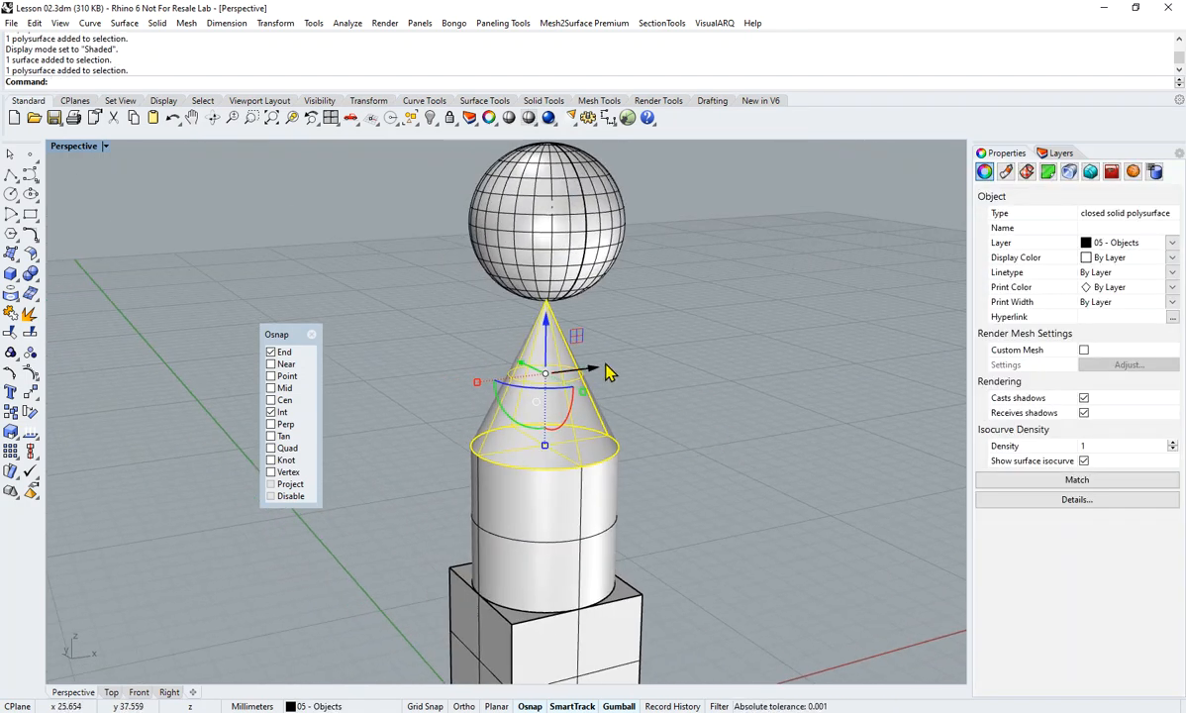
left_click(1173, 441)
left_click(1173, 441)
left_click(1172, 441)
left_click(1173, 442)
left_click(714, 406)
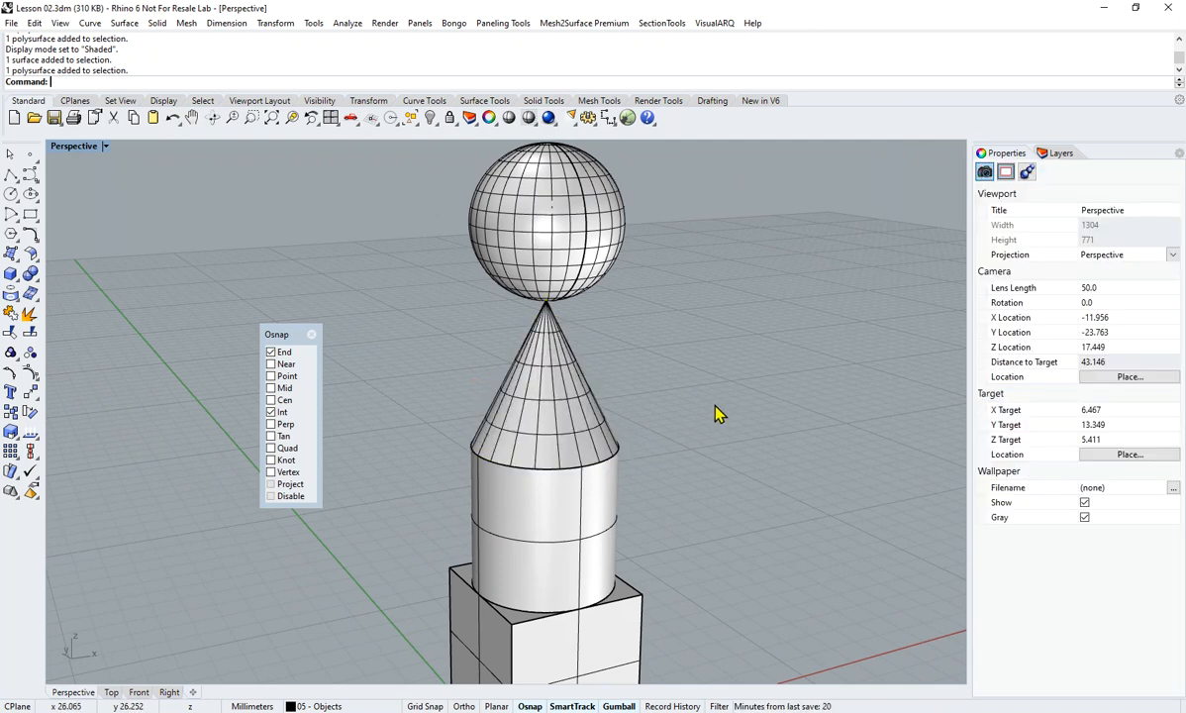
- Raise the isocurve density of the cylinder by several steps
left_click(556, 535)
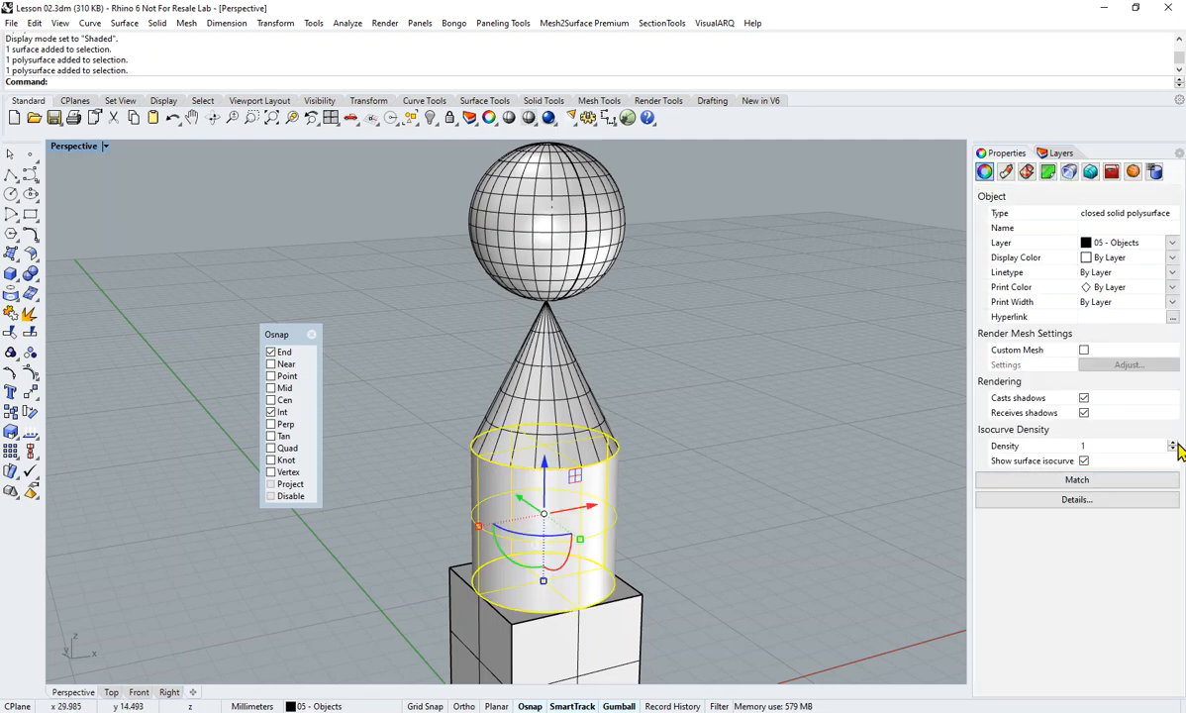
left_click(1172, 441)
left_click(1173, 442)
left_click(1172, 442)
left_click(1173, 442)
left_click(653, 479)
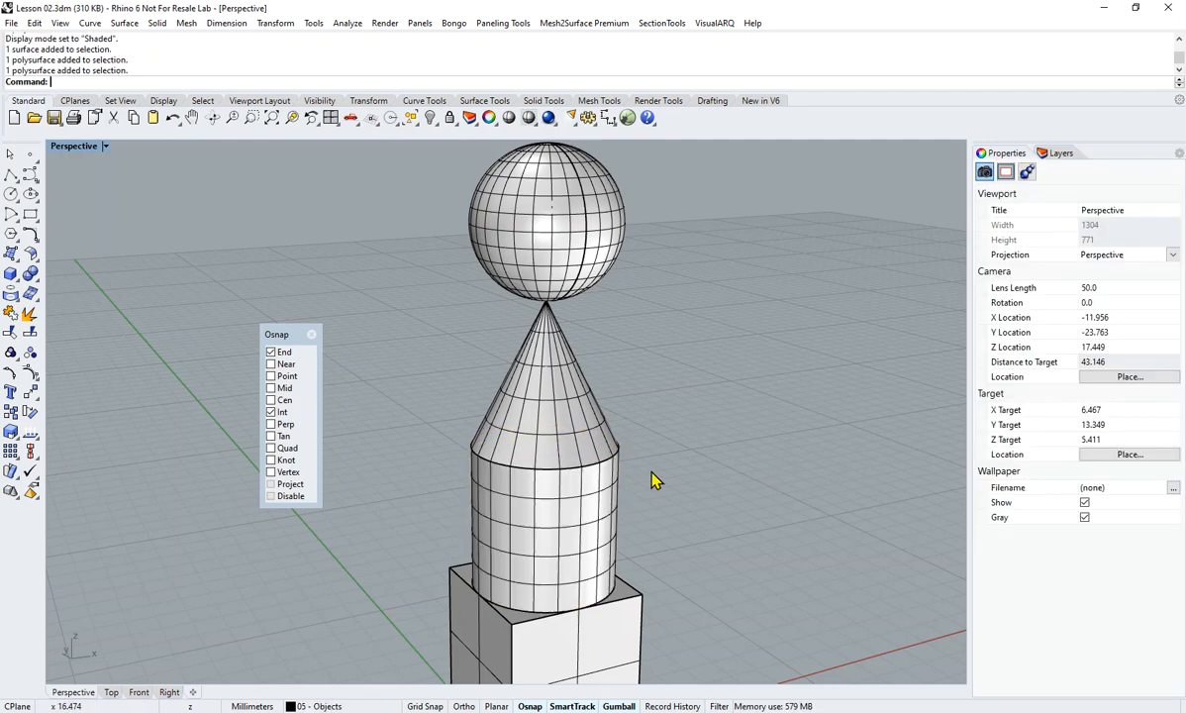
- Turn off the surface isocurves of the cube at the base of the stack
right_click_drag(662, 471, 661, 410, "shift")
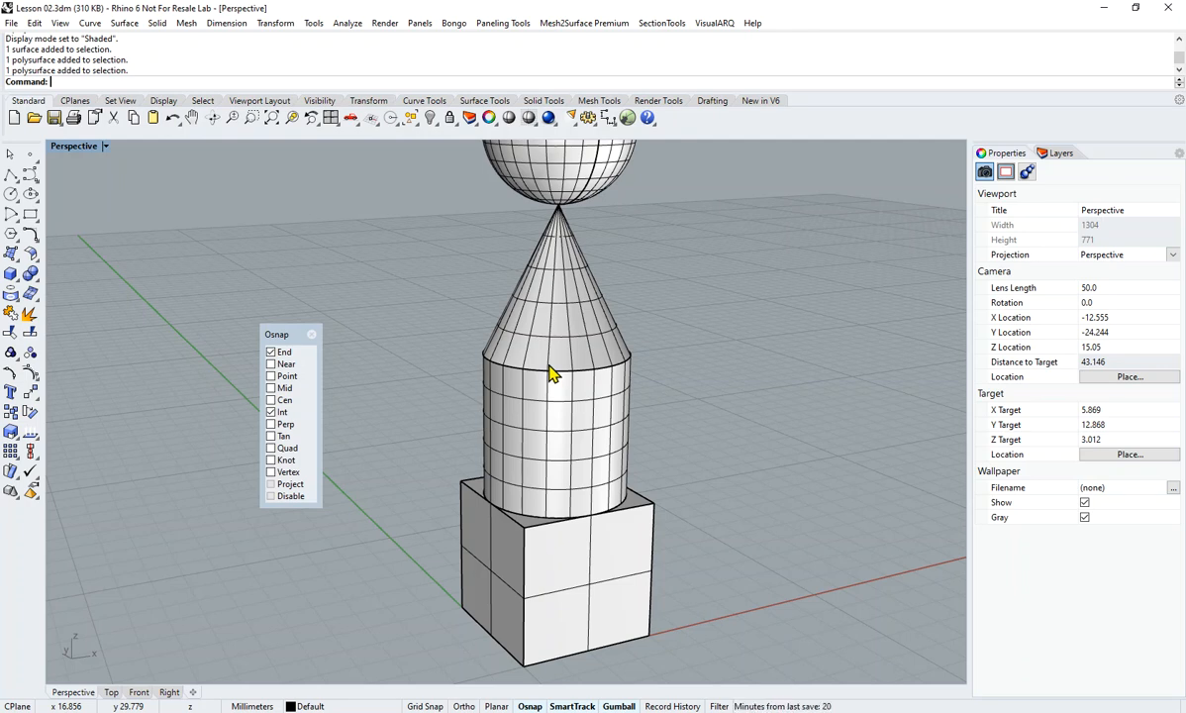
left_click(588, 577)
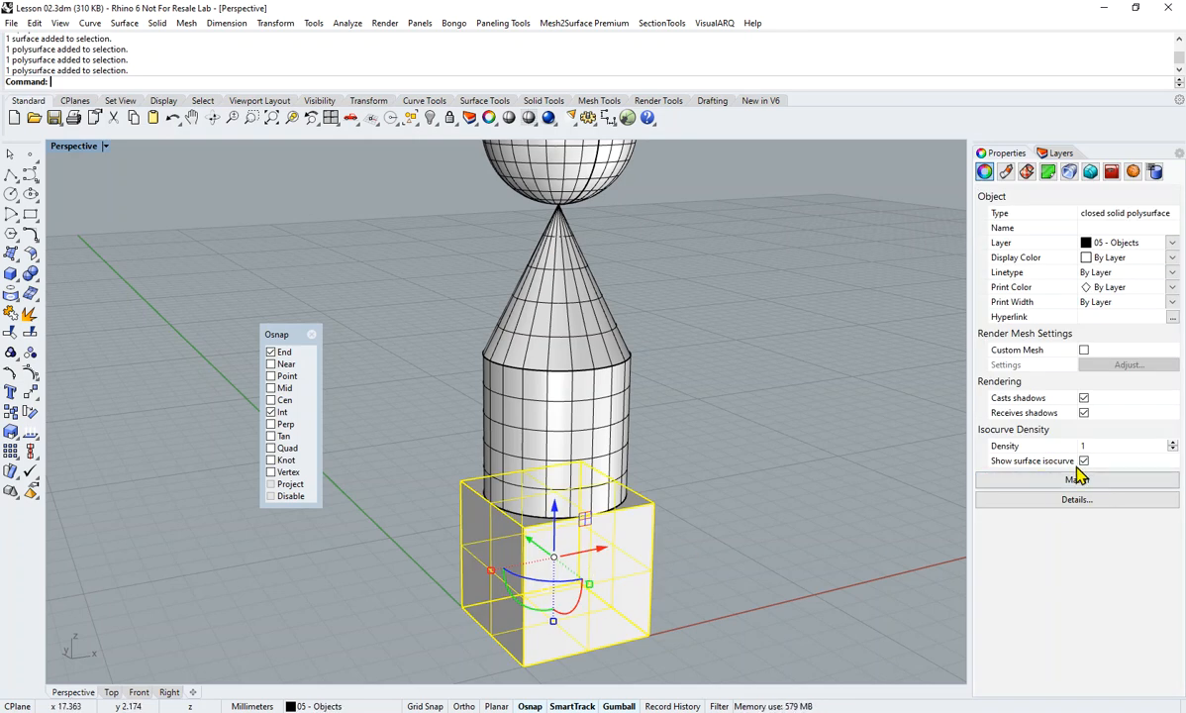
left_click(733, 519)
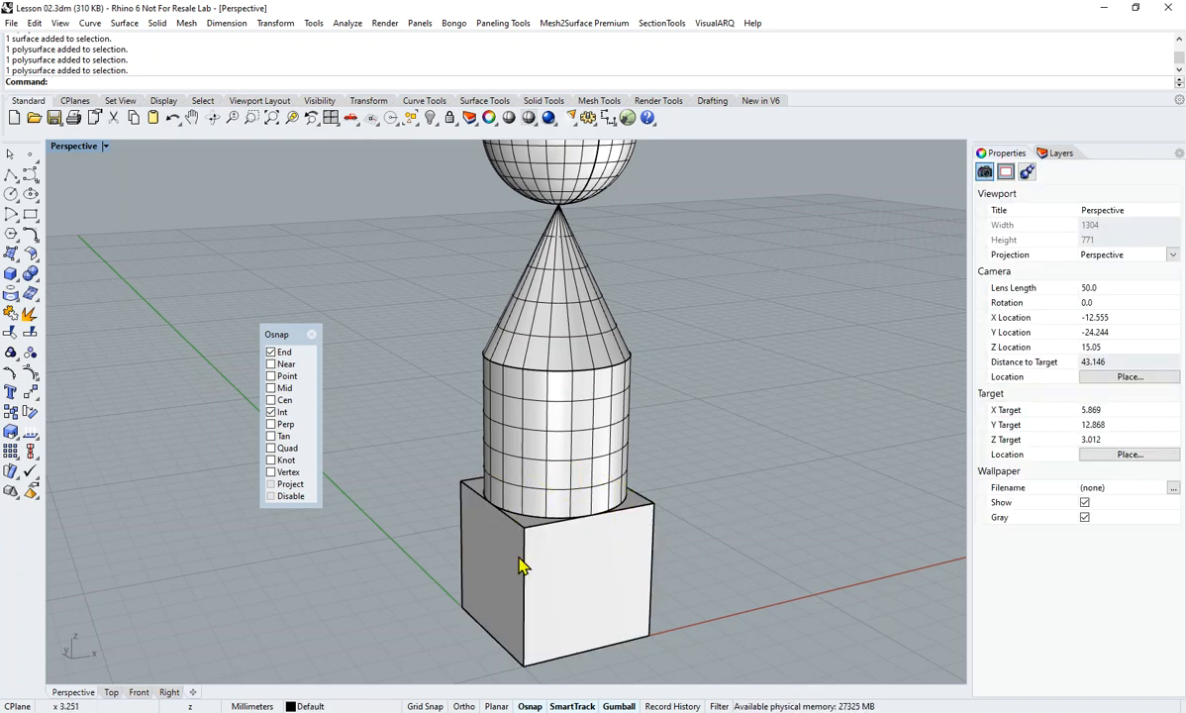
left_click(614, 590)
left_click(722, 428)
- Close the Osnap panel and bring the Lesson - 02 topic list and the whole stack into view together
scroll(674, 421, "down", 4)
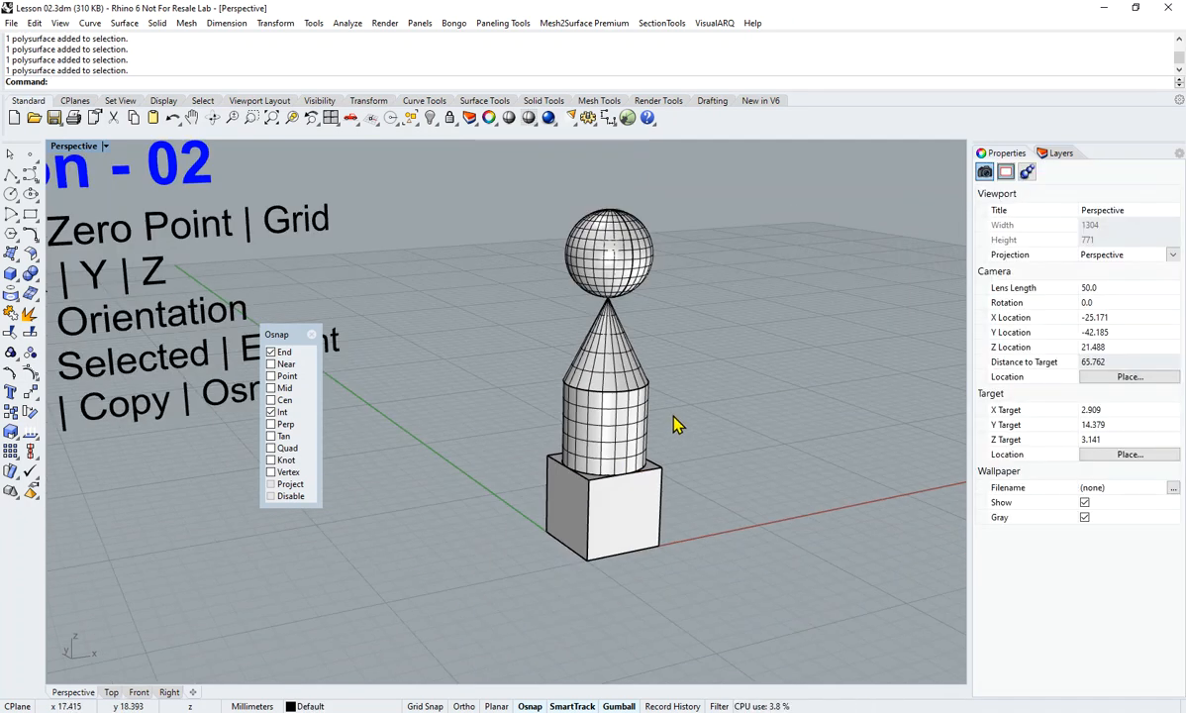
right_click_drag(226, 335, 343, 349, "shift")
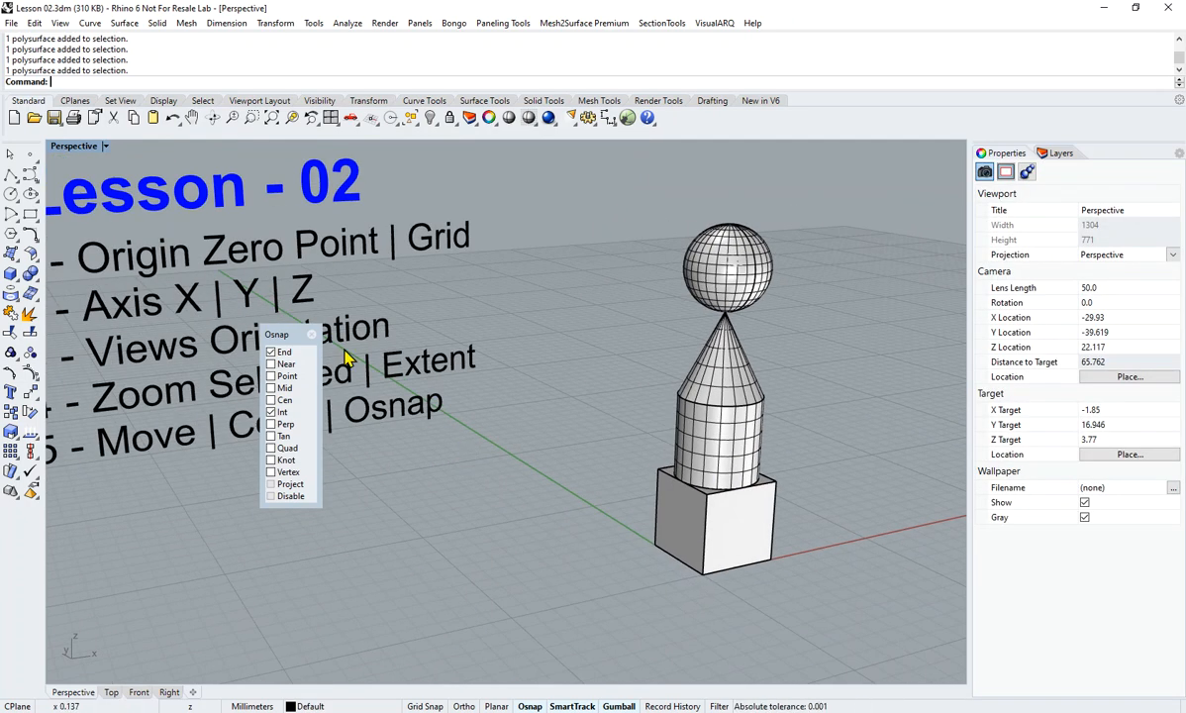
left_click(312, 334)
scroll(470, 450, "down", 3)
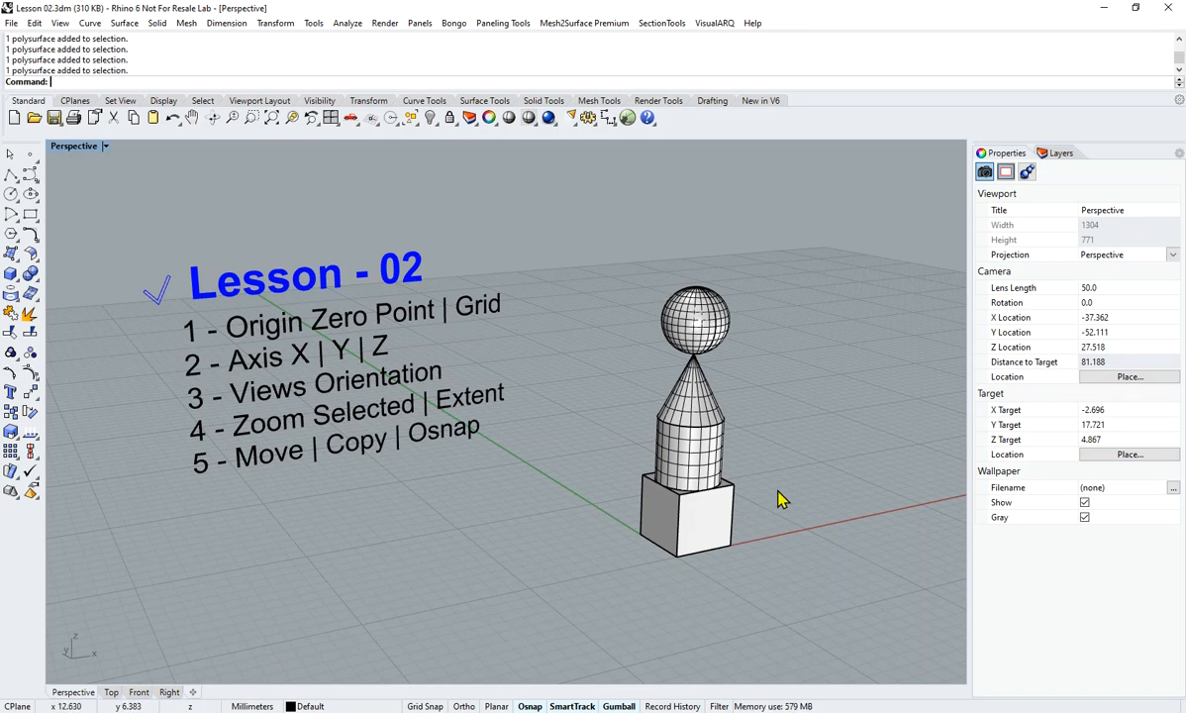
right_click_drag(794, 493, 786, 503, "shift")
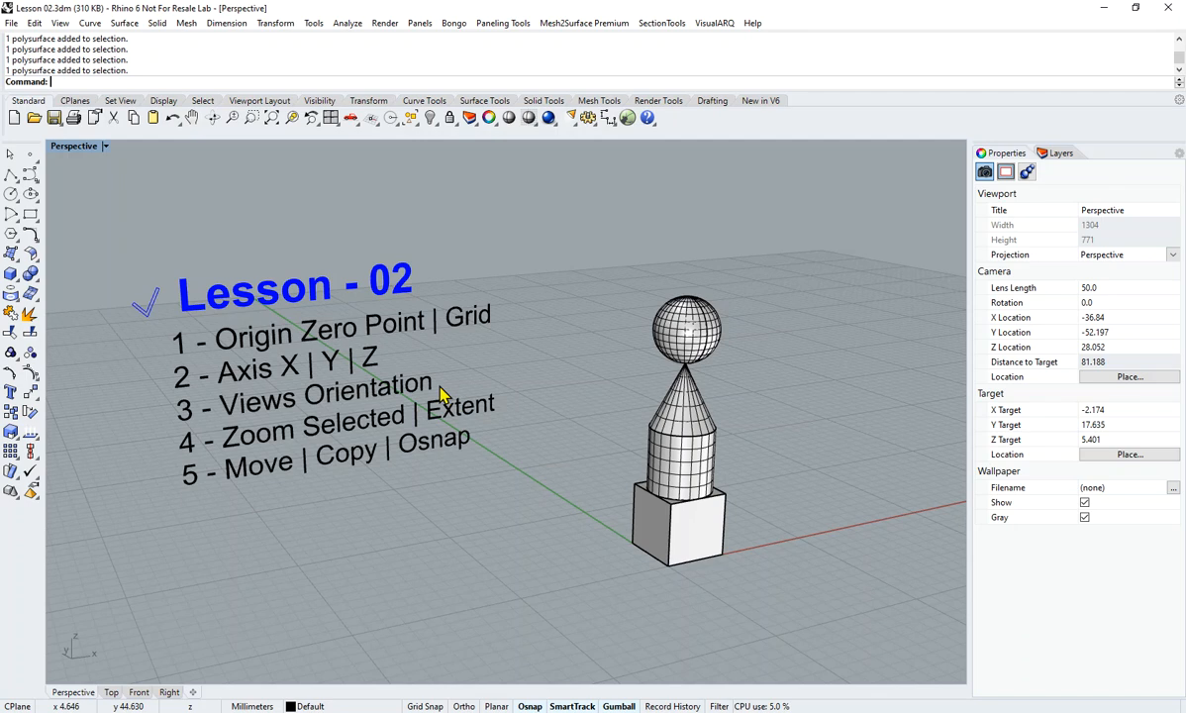
left_click_drag(542, 255, 778, 624)
left_click(778, 622)
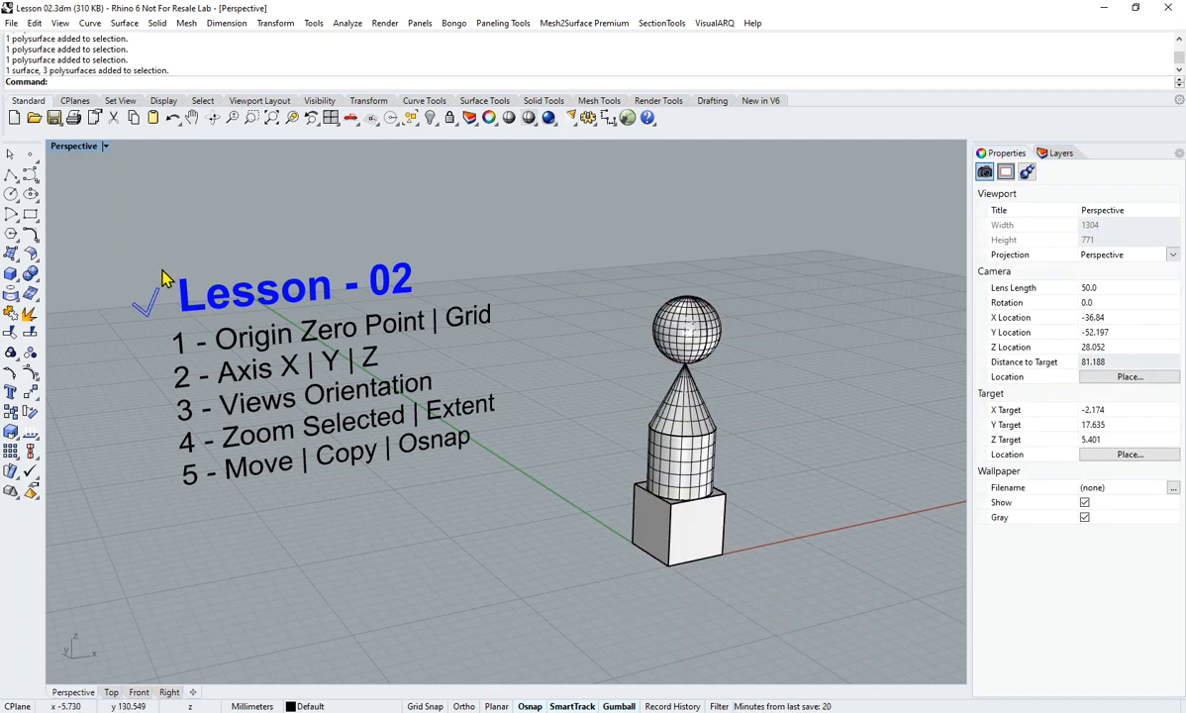